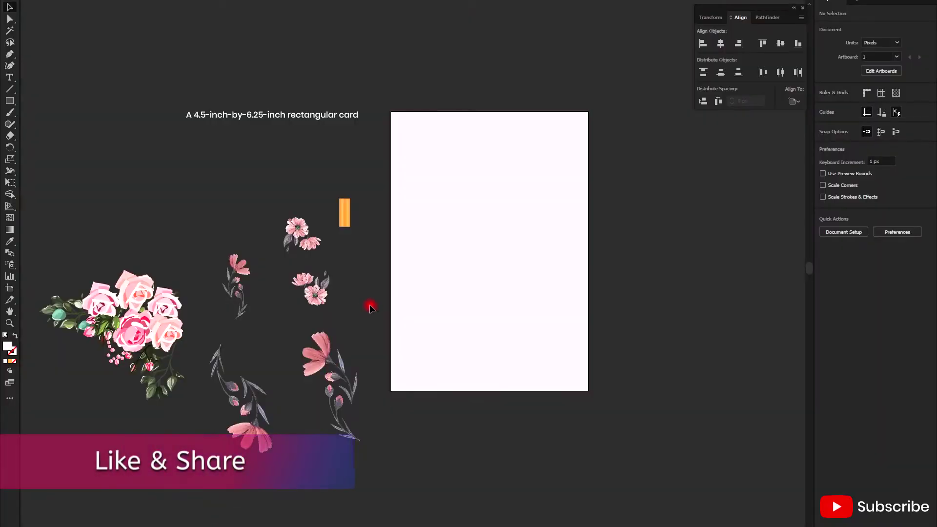
Step: Fill the card rectangle with pale pink F7E7EB and lock it in place
click(457, 207)
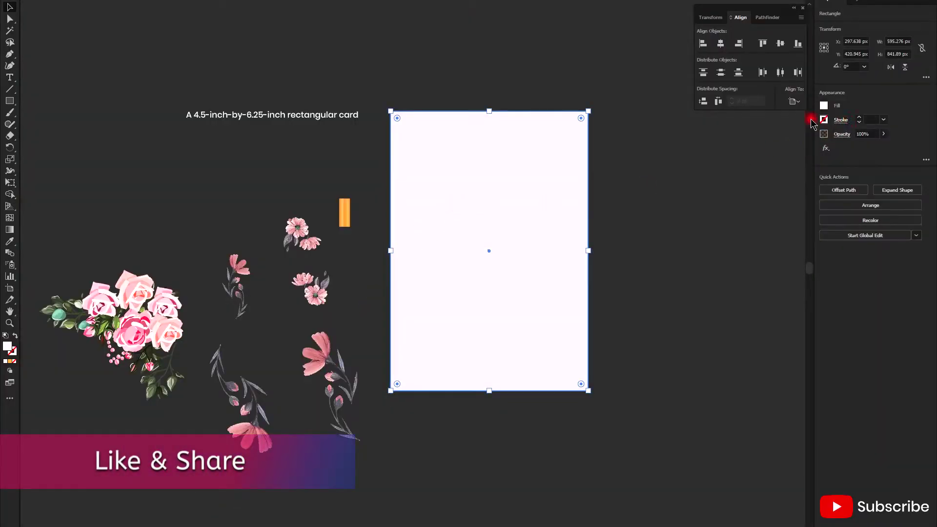
double_click(7, 346)
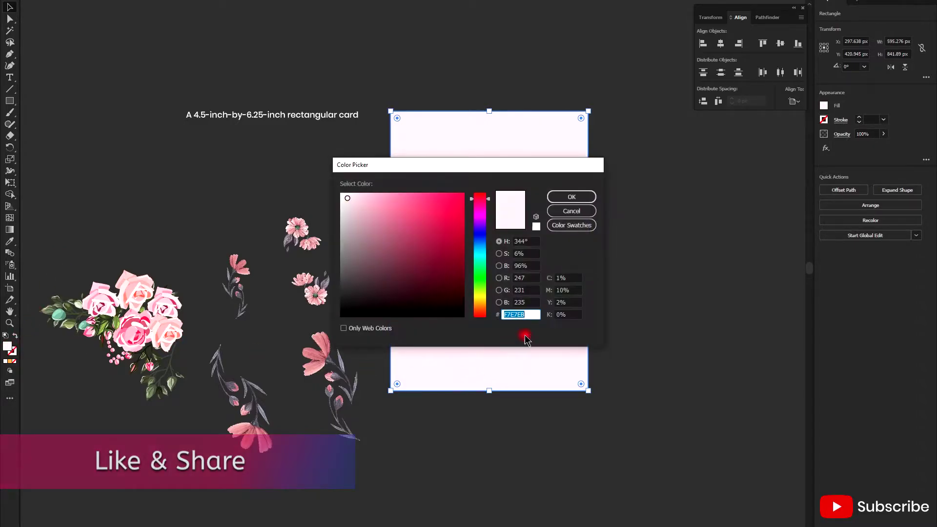
click(568, 196)
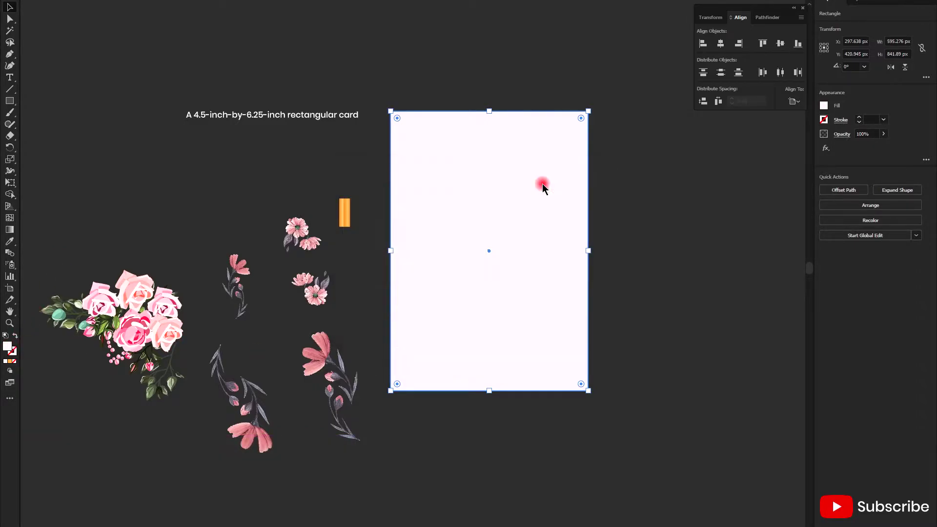
click(97, 1)
mouse_move(95, 45)
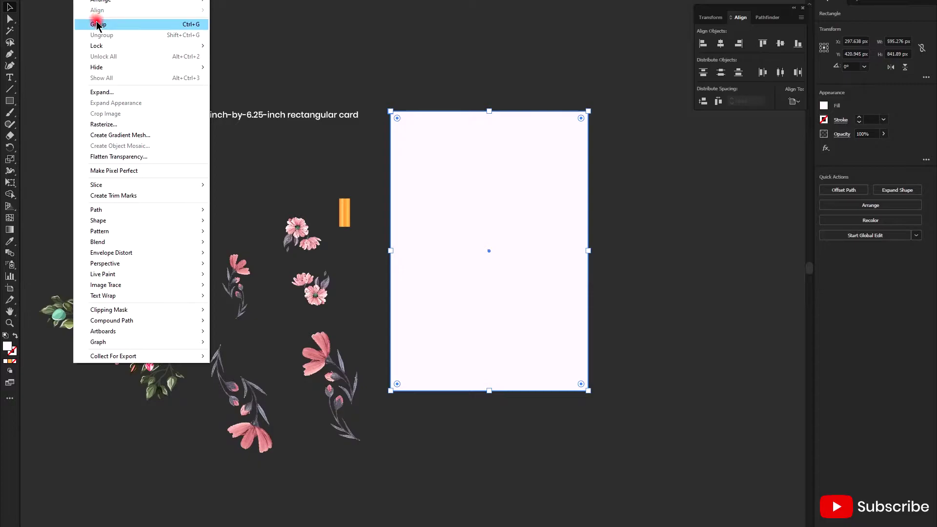
click(302, 46)
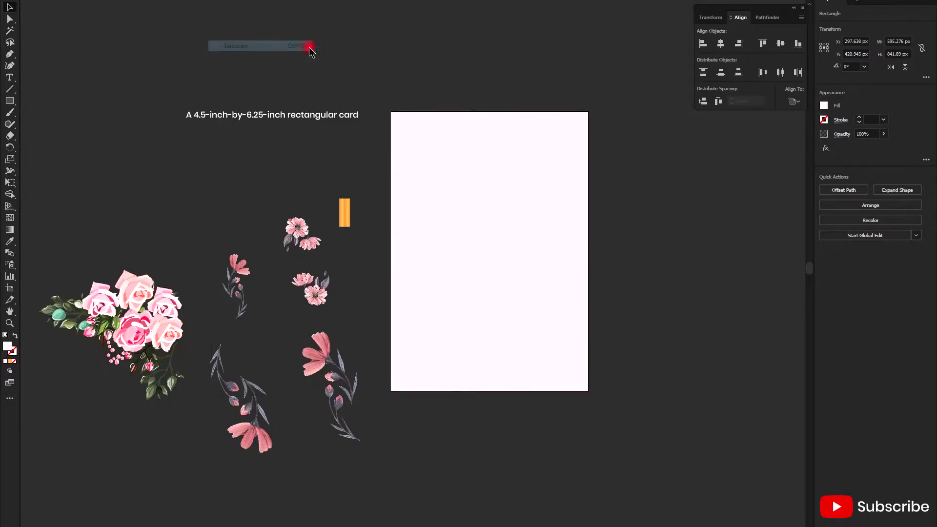
drag(472, 143, 632, 238)
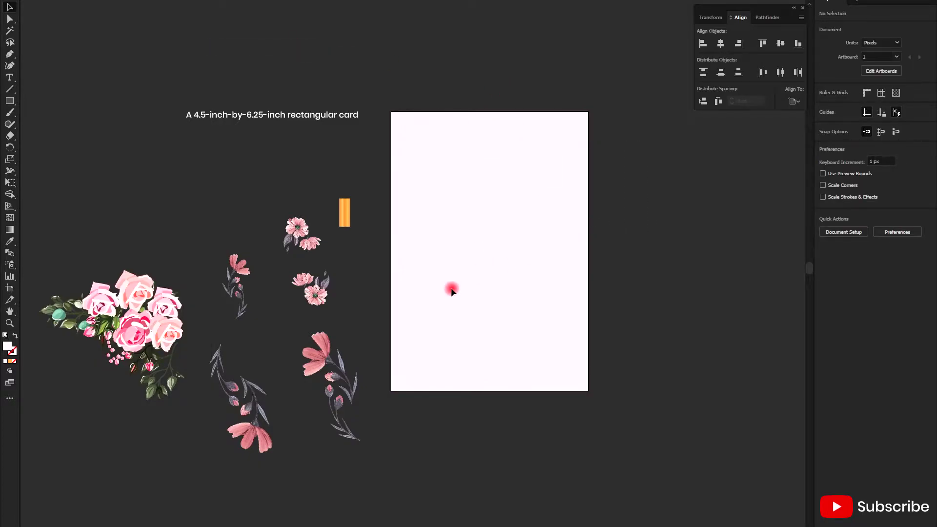
Step: Add a 25 pt SAVE THE DATE text line and centre it on the card
click(9, 77)
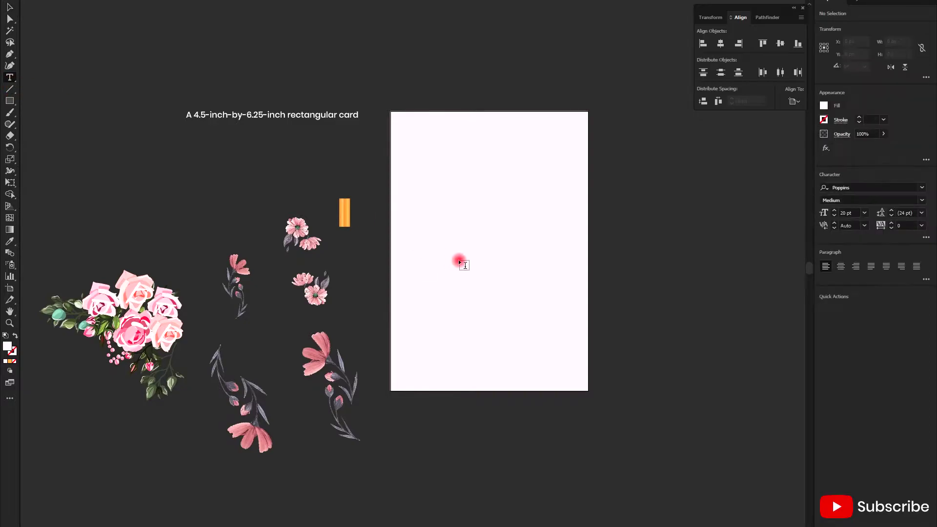
click(435, 248)
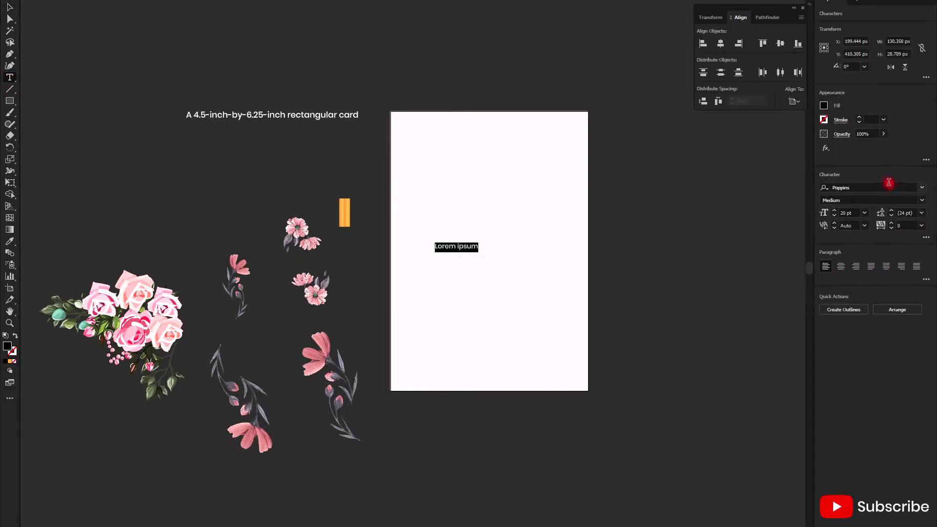
click(849, 214)
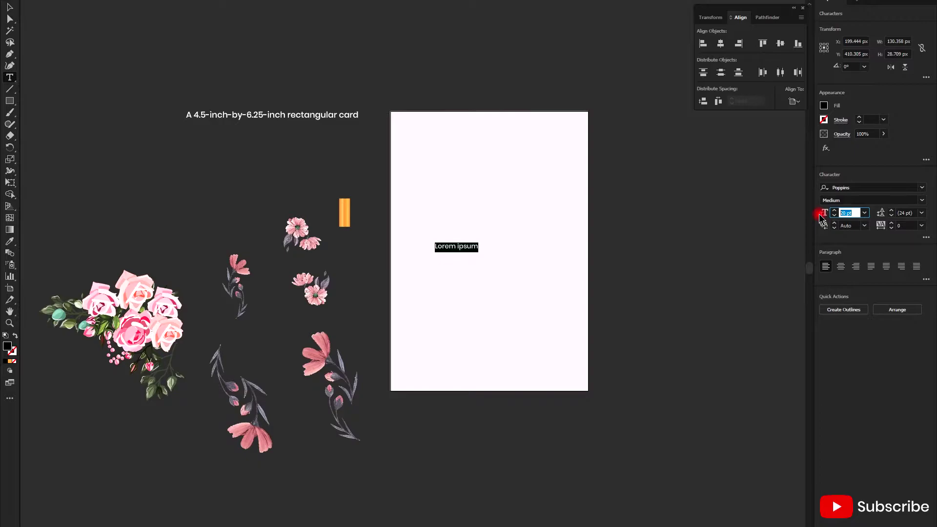
text(25)
key(Return)
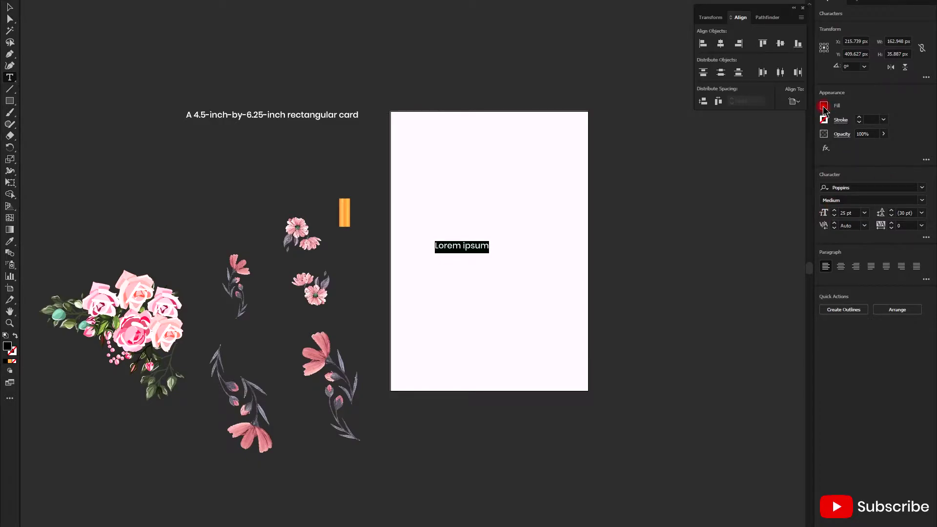
click(825, 107)
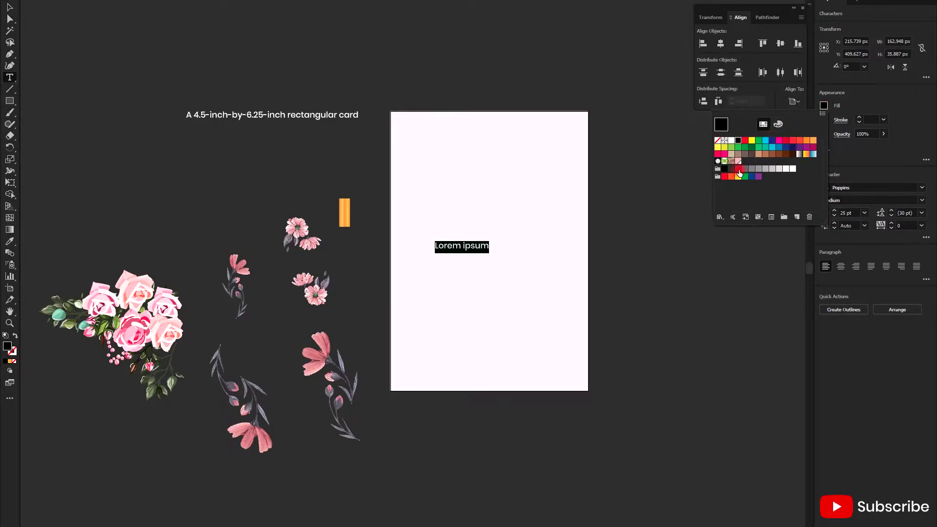
click(740, 170)
click(666, 157)
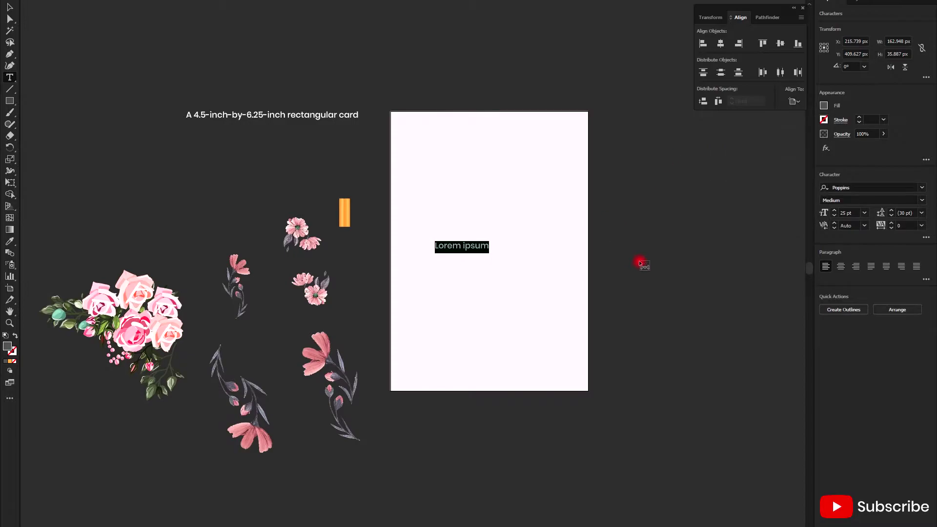
text(SAVE )
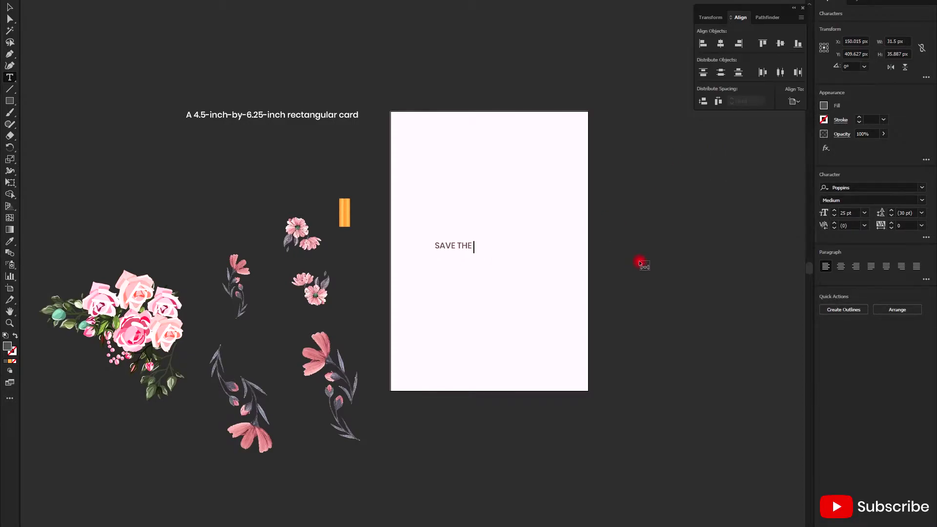
text(THE)
key(Escape)
click(723, 44)
click(780, 43)
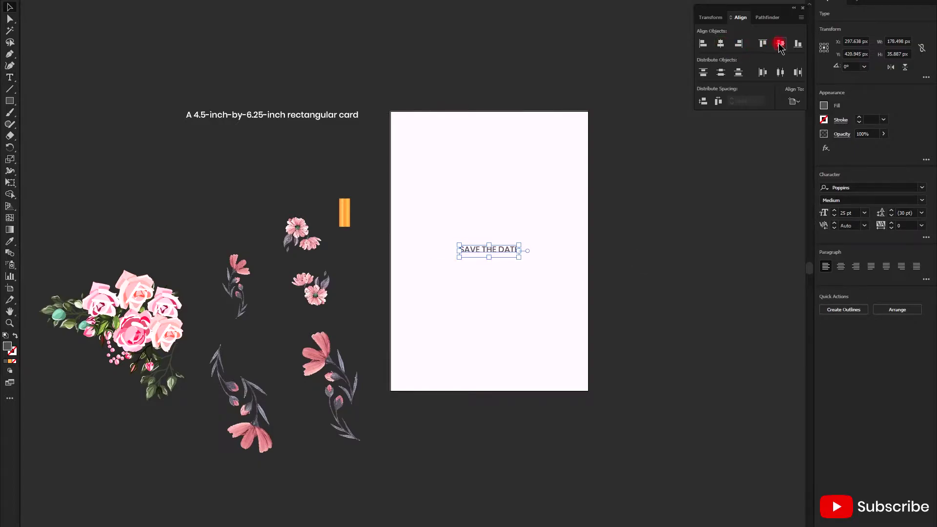
Step: Set the heading to Conformable with a black fill, enlarge it, and recentre it
click(922, 188)
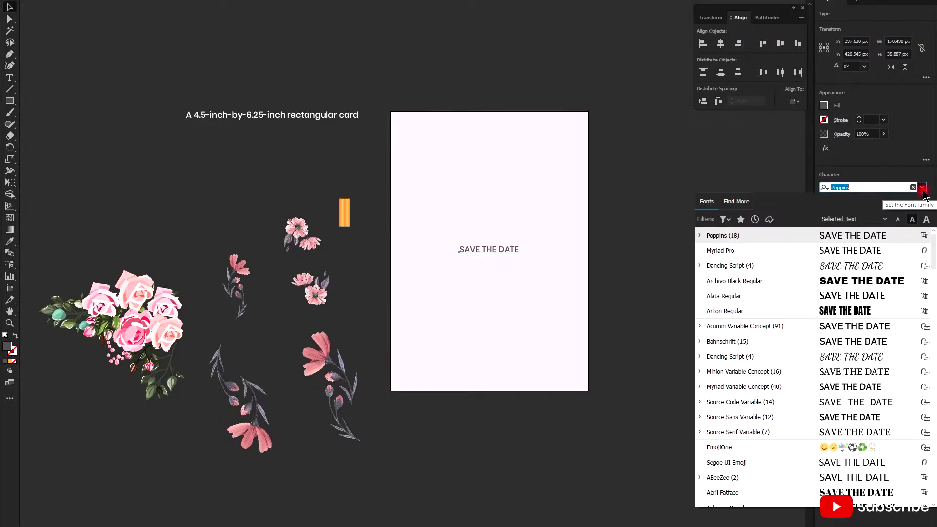
scroll(859, 420, down, 3)
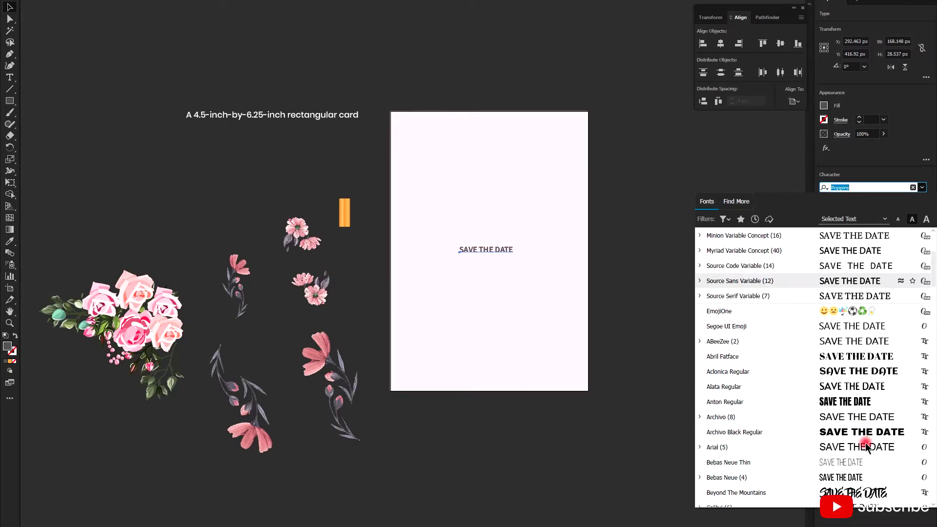
scroll(874, 474, down, 4)
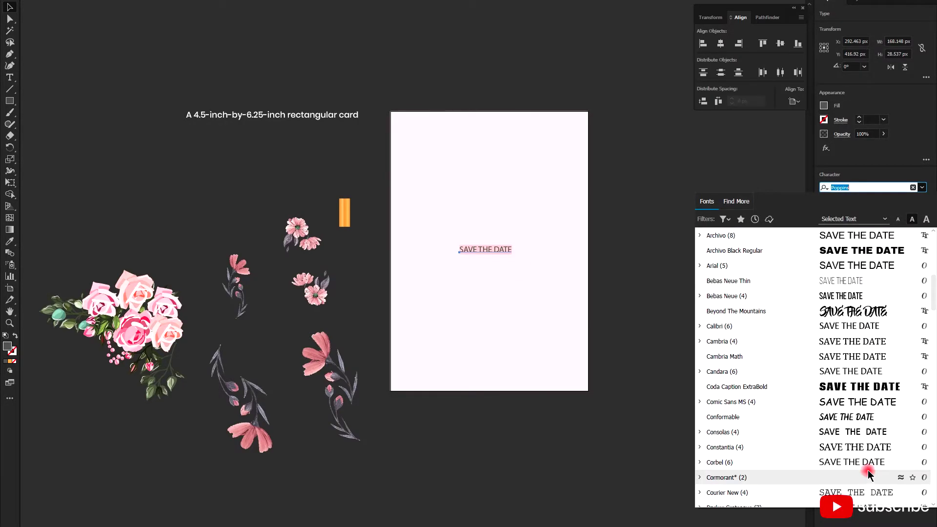
click(861, 418)
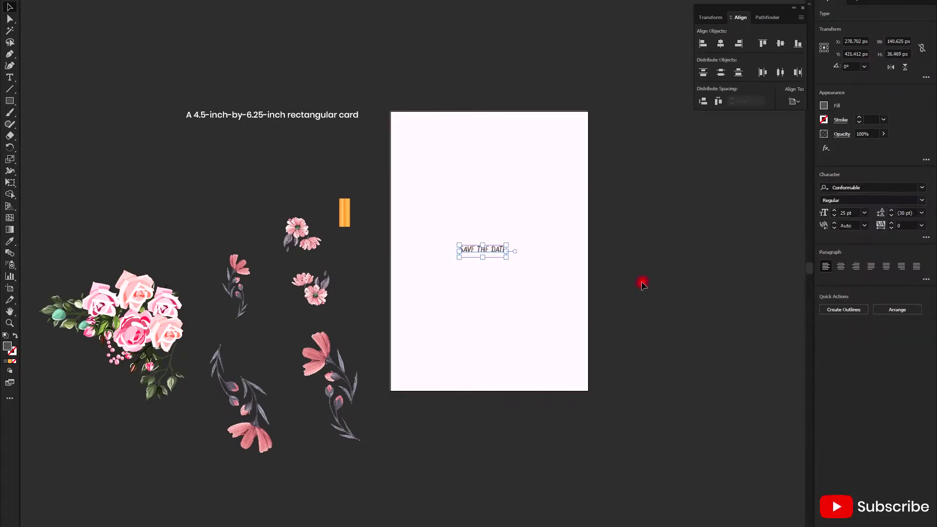
click(825, 106)
click(738, 161)
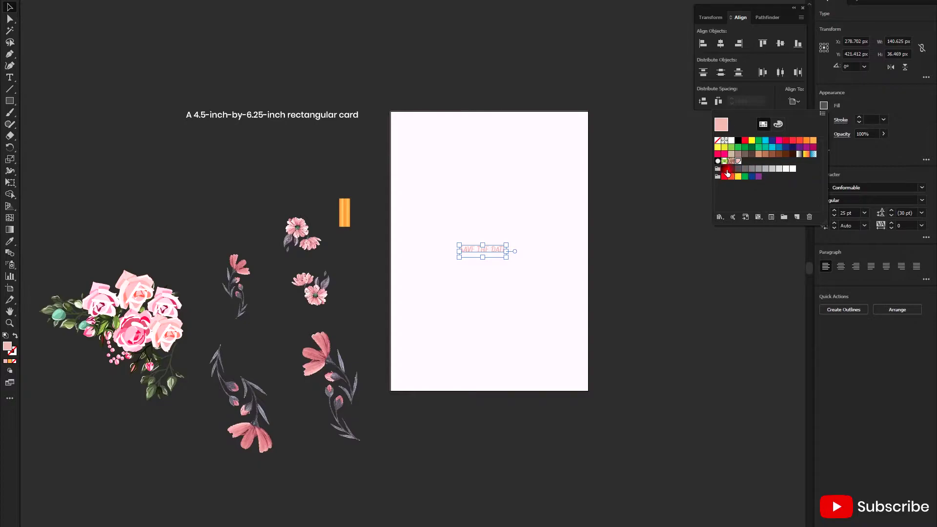
click(727, 171)
mouse_move(507, 257)
mouse_down()
mouse_move(557, 292)
mouse_move(543, 268)
mouse_up()
click(720, 45)
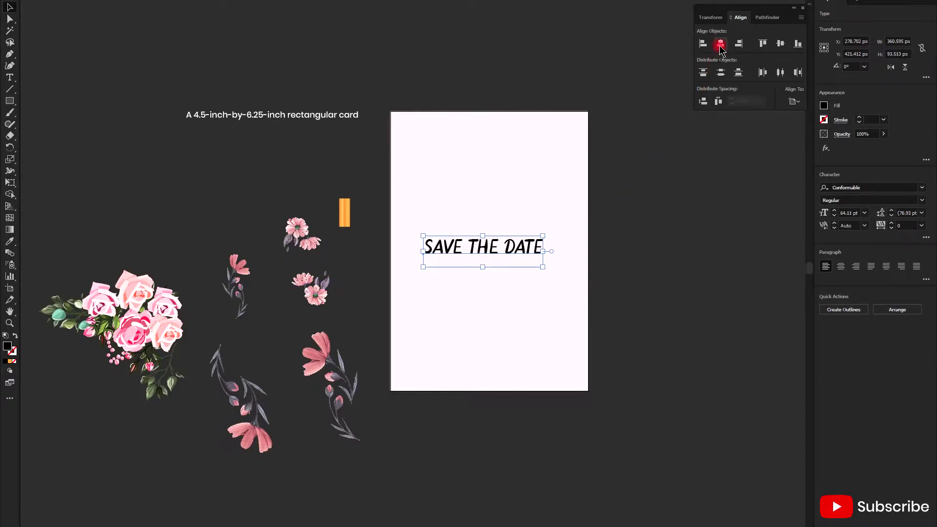
click(781, 44)
click(838, 311)
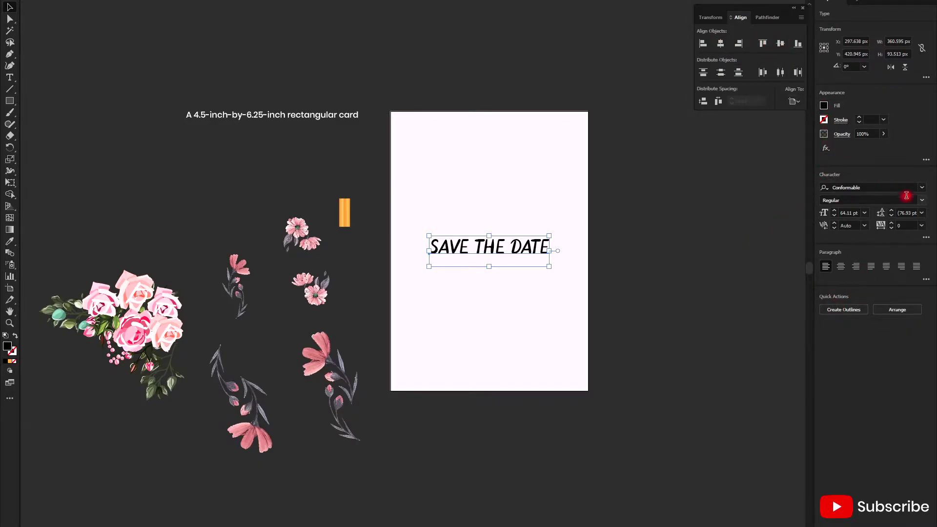
Step: Set the heading font to Poppins SemiBold at 50 pt
click(926, 186)
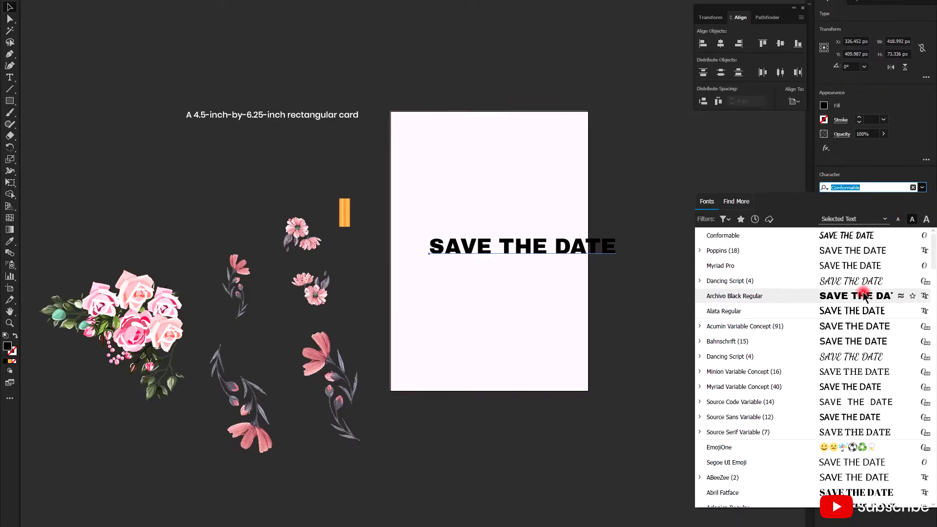
click(840, 250)
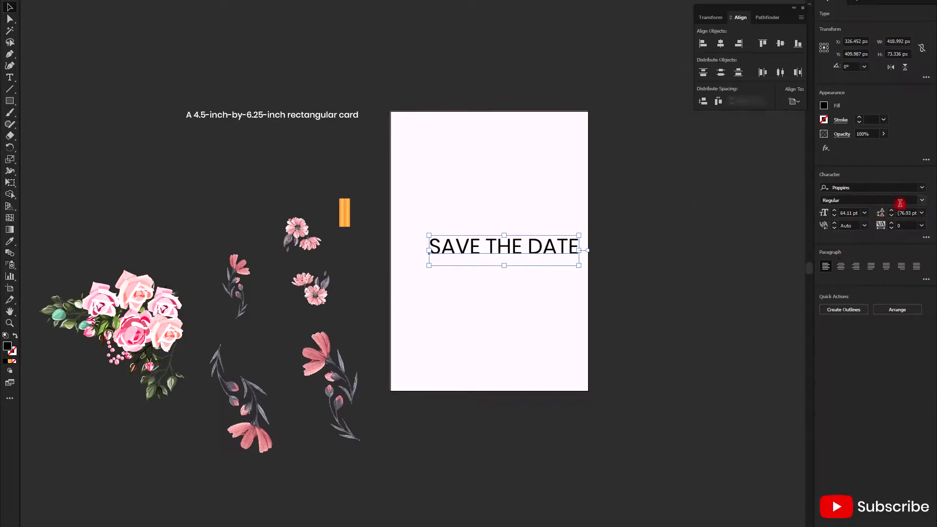
click(925, 201)
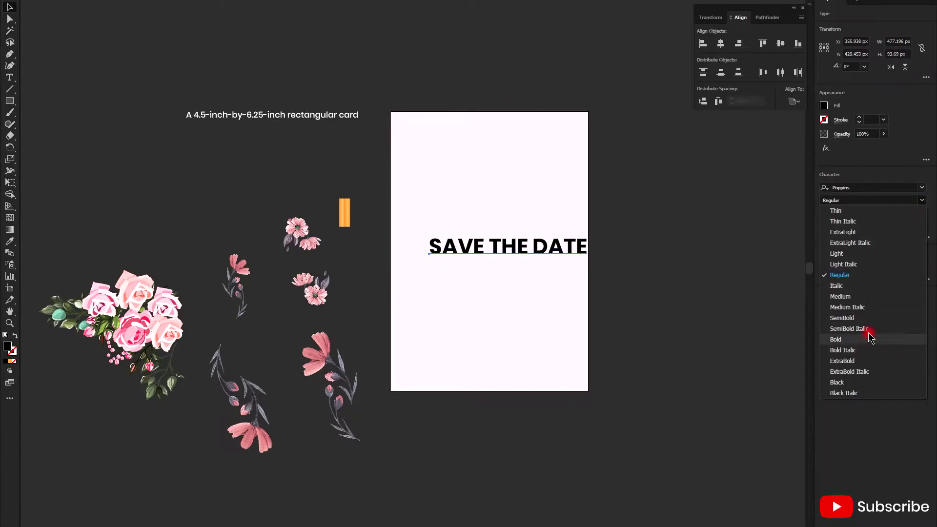
click(864, 324)
click(847, 212)
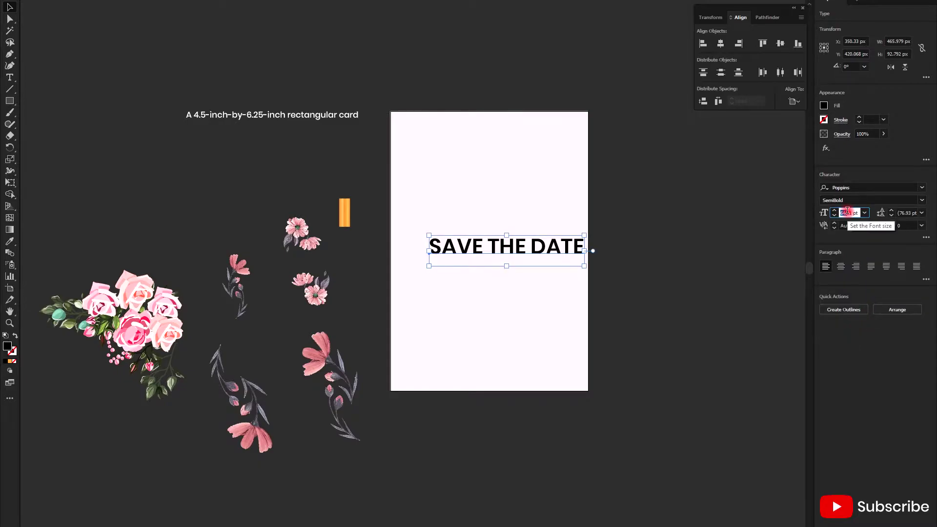
text(50)
key(Return)
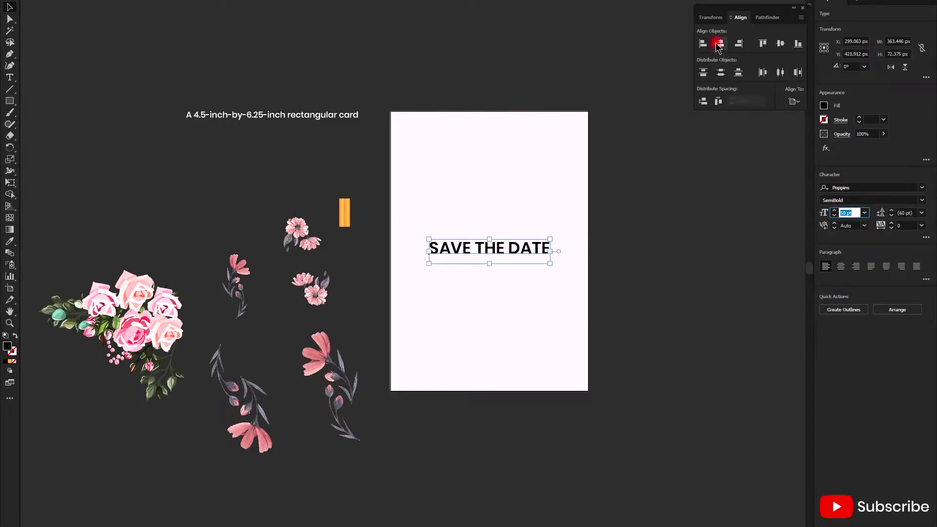
Step: Give the heading a dark brown fill, lower it slightly, and recentre it horizontally
click(824, 106)
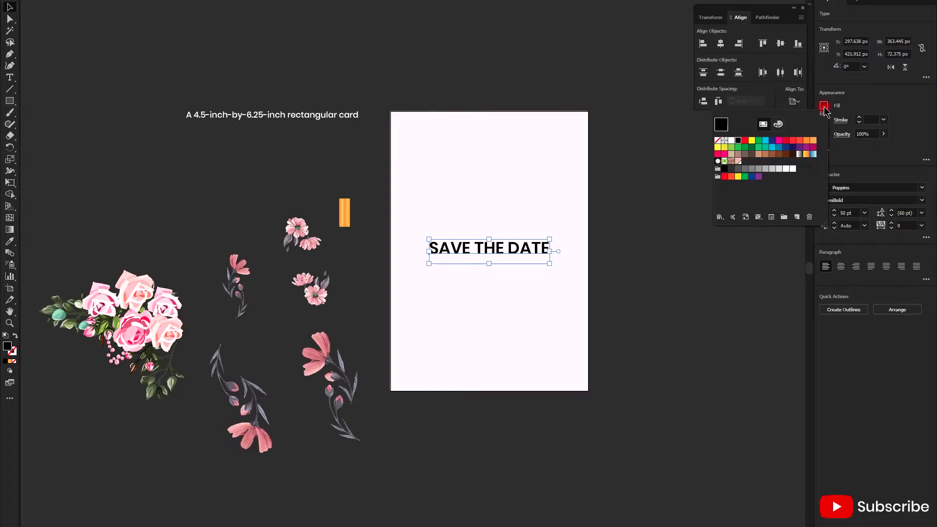
click(739, 161)
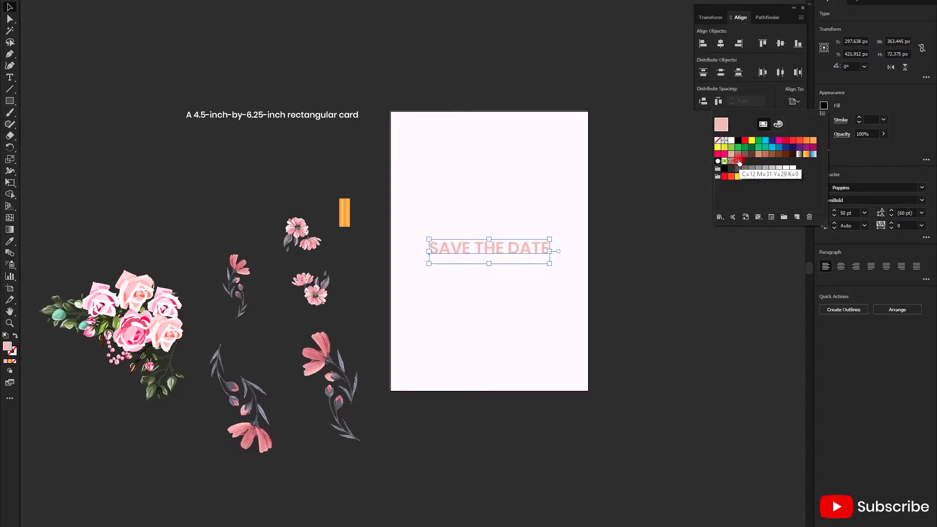
click(752, 161)
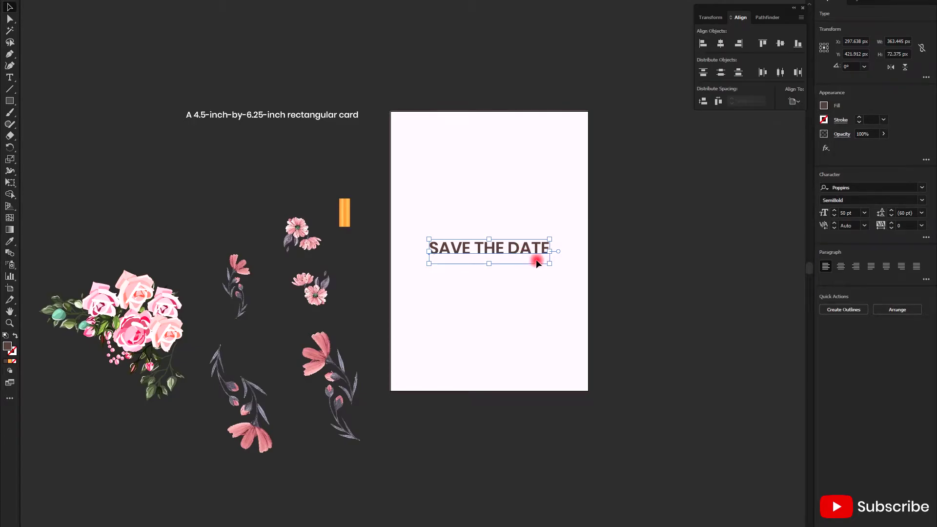
scroll(534, 270, up, 2)
drag(537, 236, 540, 244)
click(721, 43)
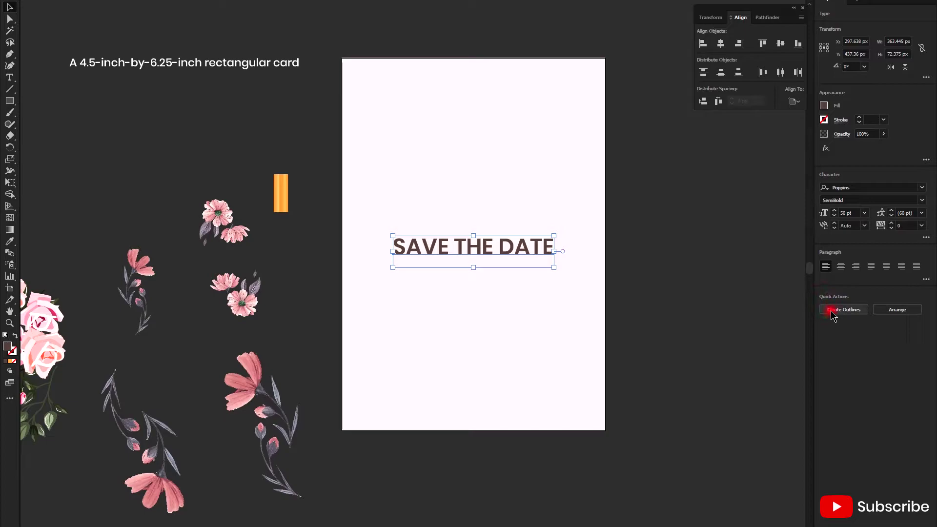
click(702, 291)
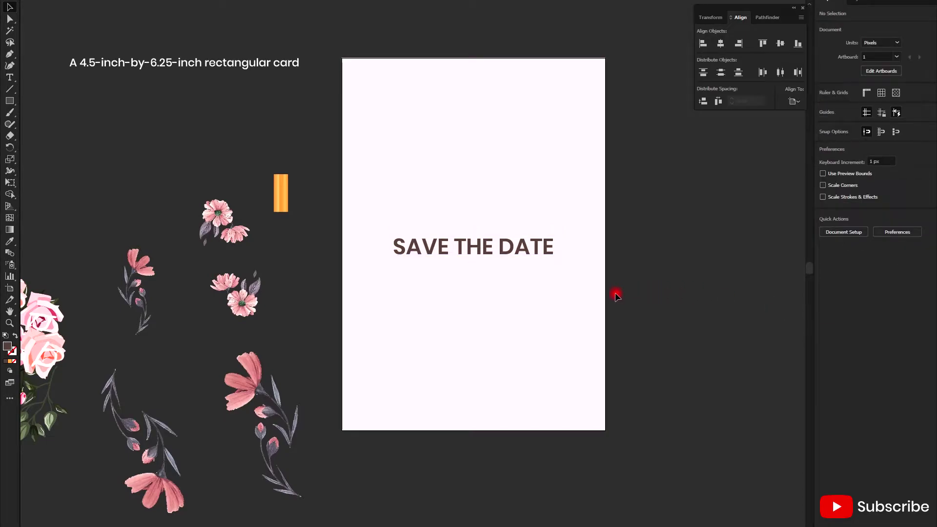
Step: Type the couple's names above the title, centre the line, and nudge it down
key(t)
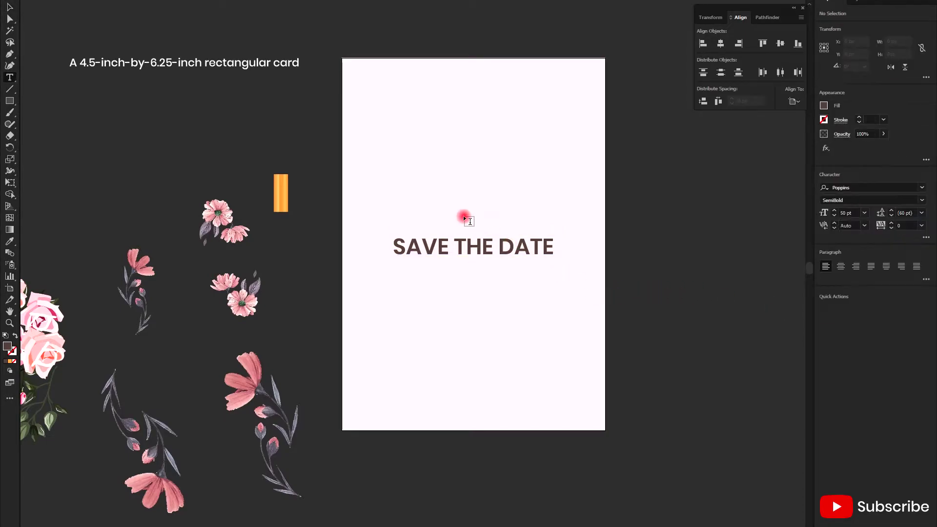
click(465, 218)
text(E)
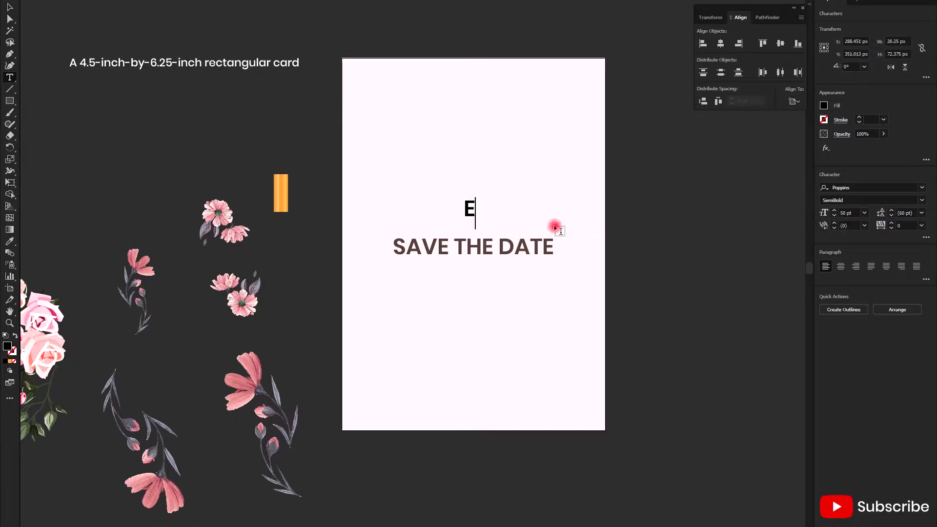
text(mma)
key(Escape)
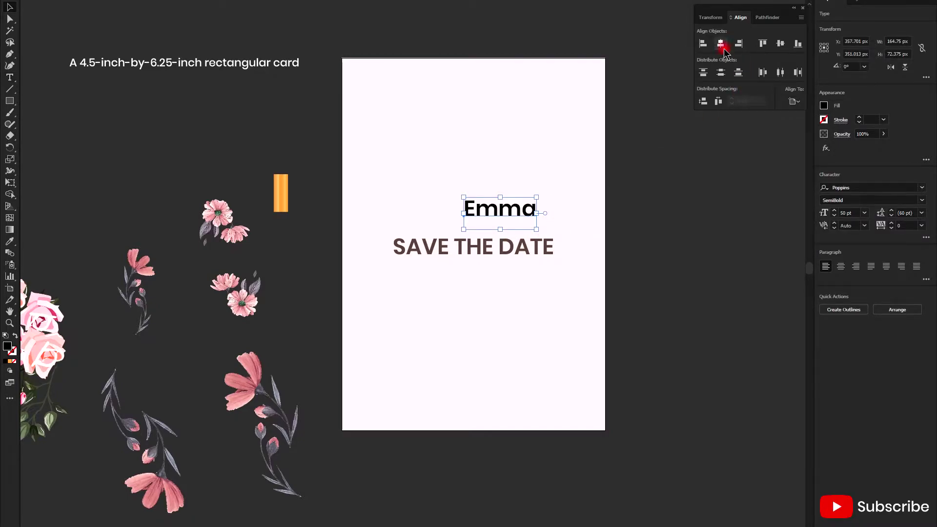
click(721, 43)
key(ctrl+equal)
key(ctrl+equal)
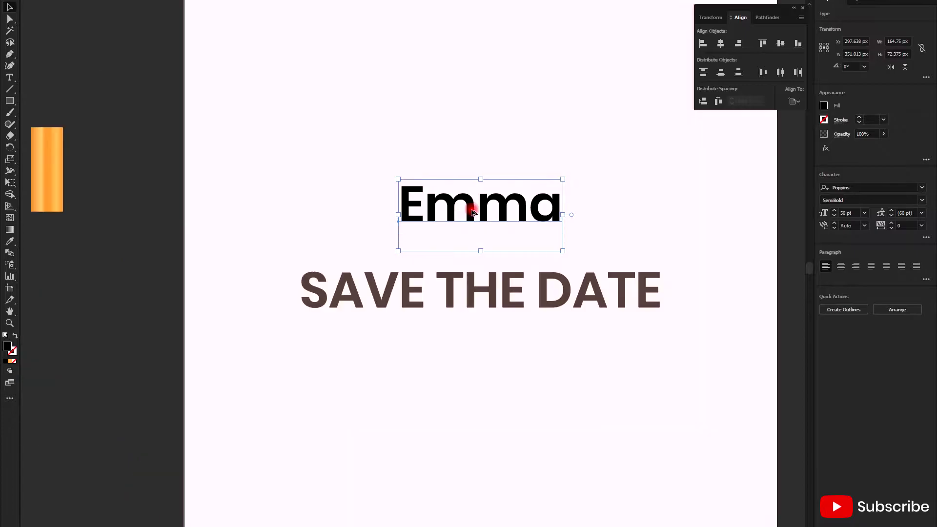
double_click(502, 203)
key(ctrl+a)
scroll(851, 213, down, 9)
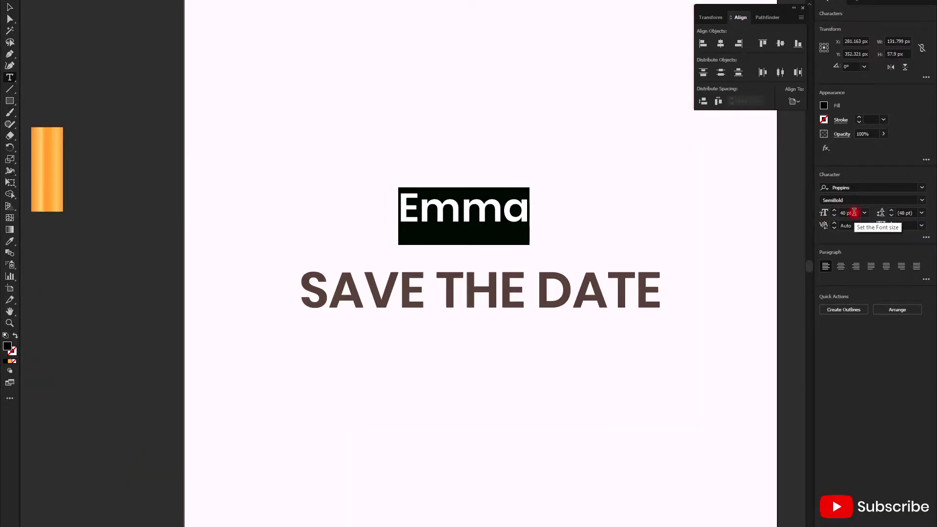
scroll(854, 212, down, 20)
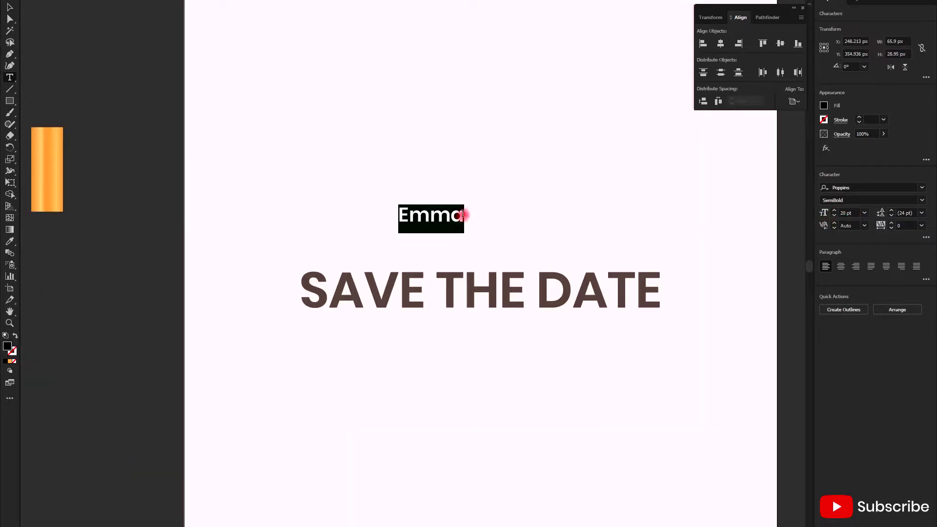
click(469, 225)
text(& )
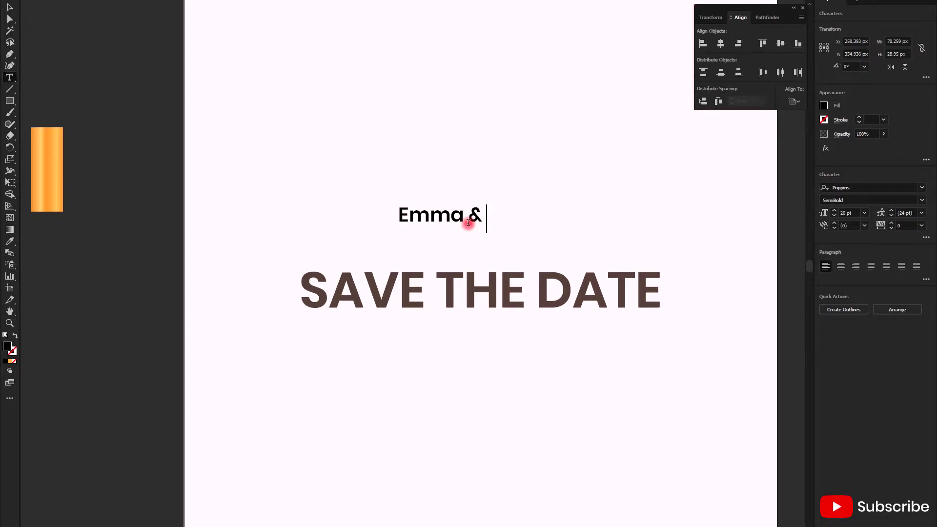
text(Steven)
key(Escape)
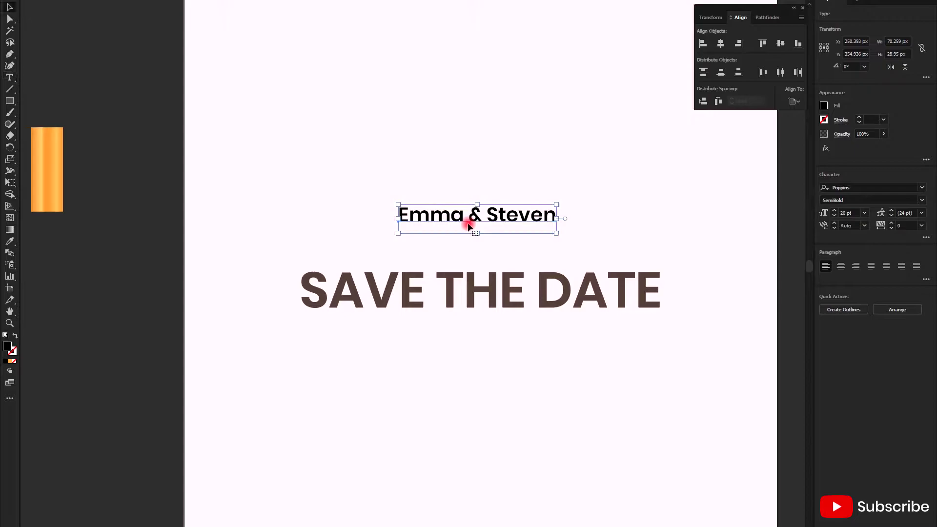
click(721, 43)
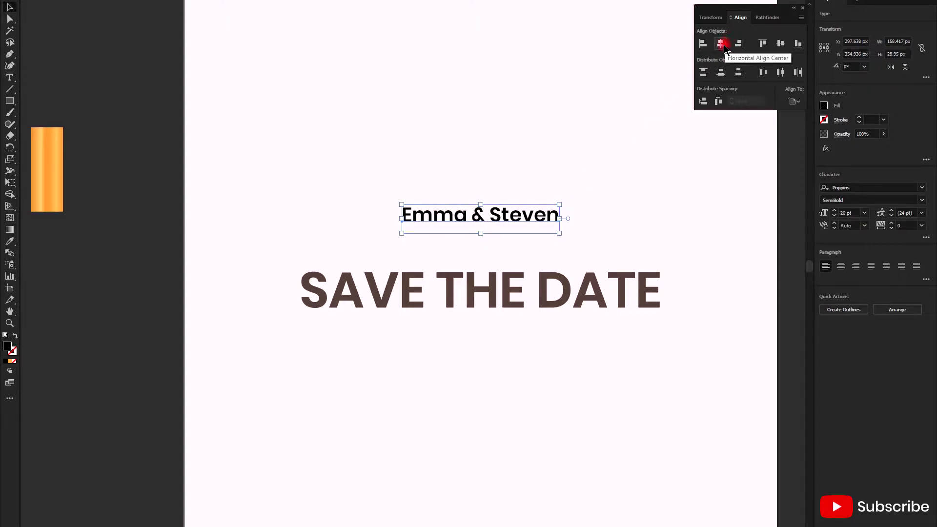
key(shift+Down)
key(shift+Down)
key(shift+Down)
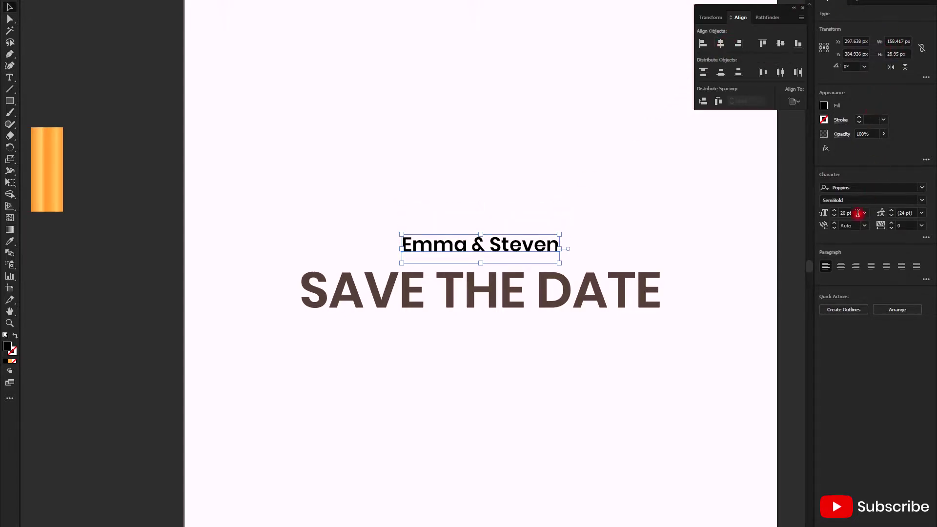
Step: Set the names line to 15 pt Poppins Regular and recentre it
click(848, 213)
text(15)
key(Return)
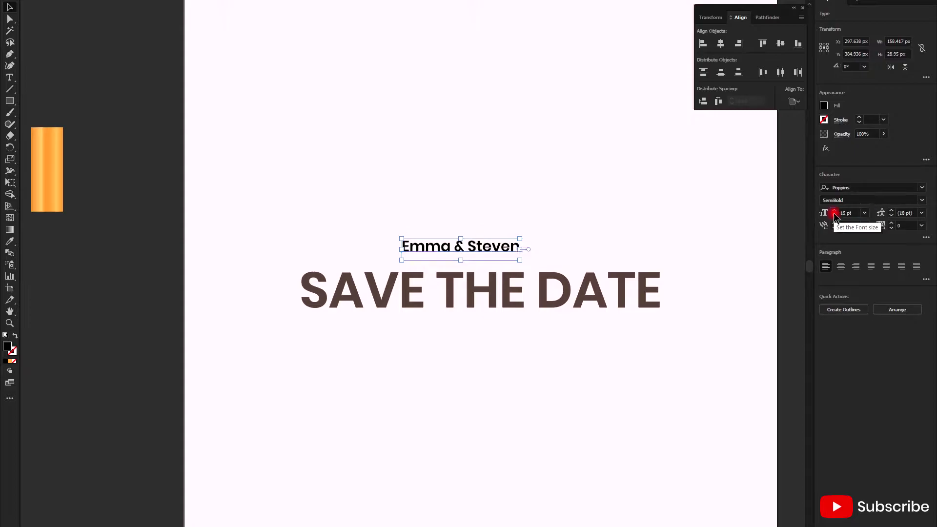
click(922, 200)
click(885, 276)
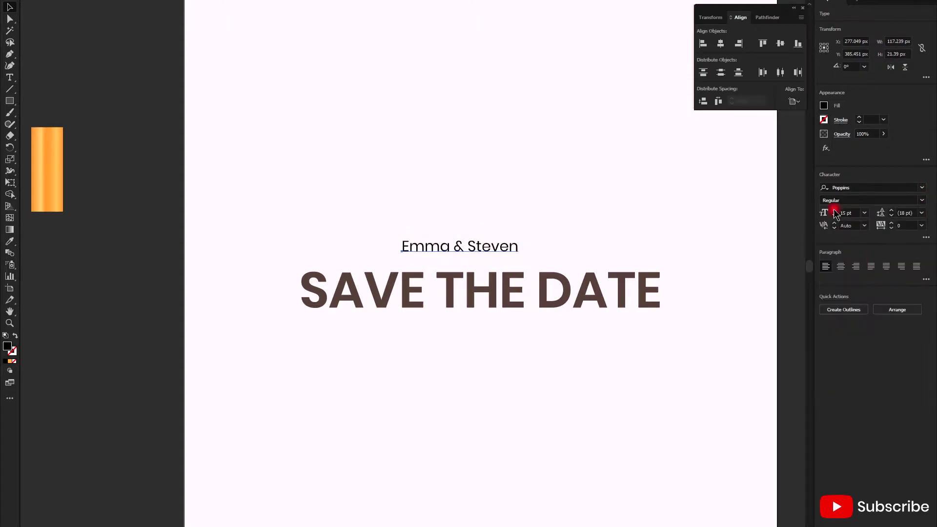
click(721, 44)
click(593, 197)
Step: Nudge the names line slightly down and convert it to outlines
scroll(566, 215, down, 1)
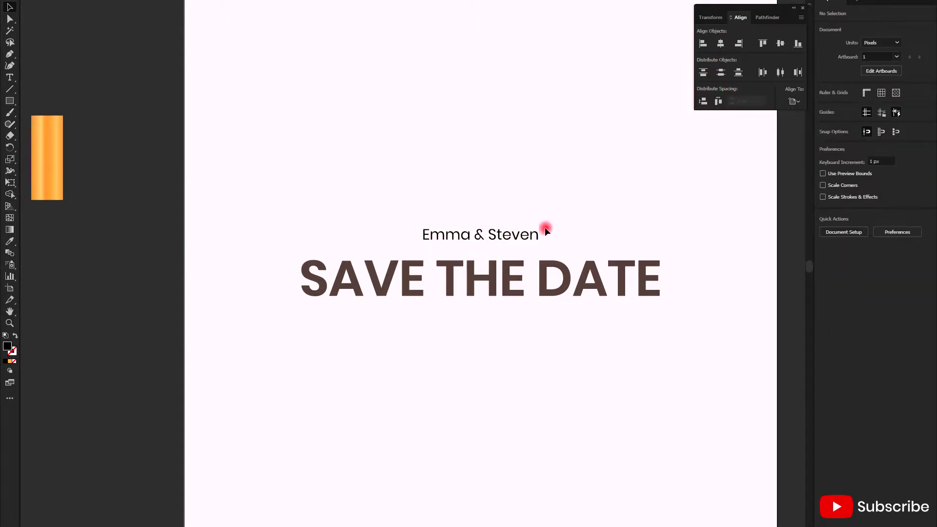
scroll(486, 277, down, 3)
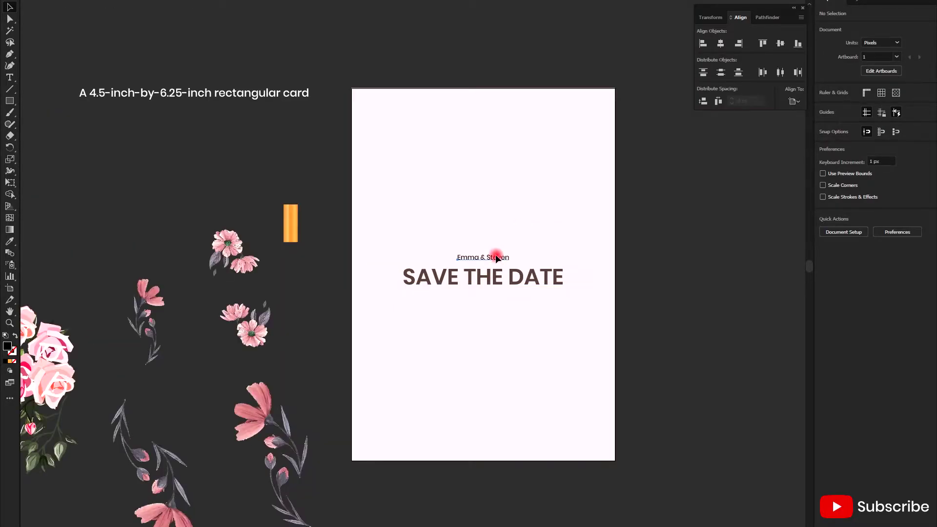
drag(496, 258, 496, 262)
click(721, 44)
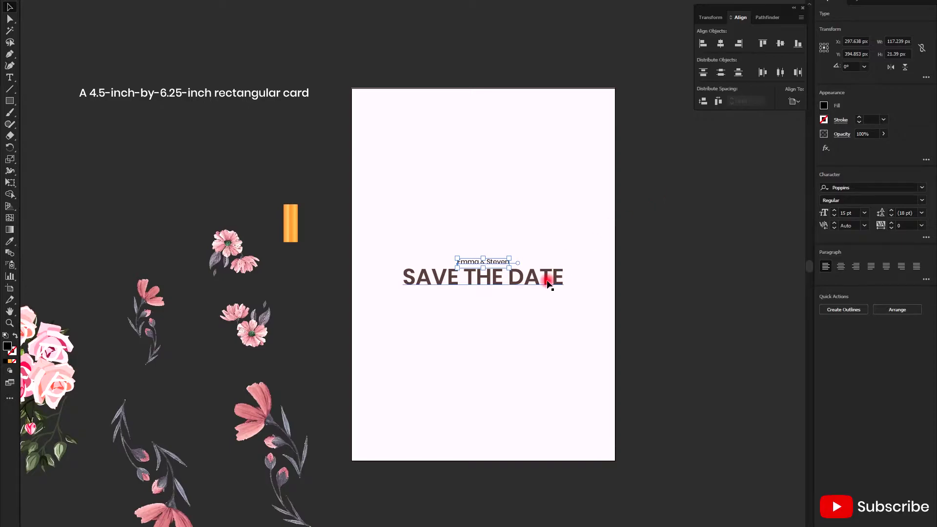
key(ctrl+shift+o)
scroll(625, 352, down, 1)
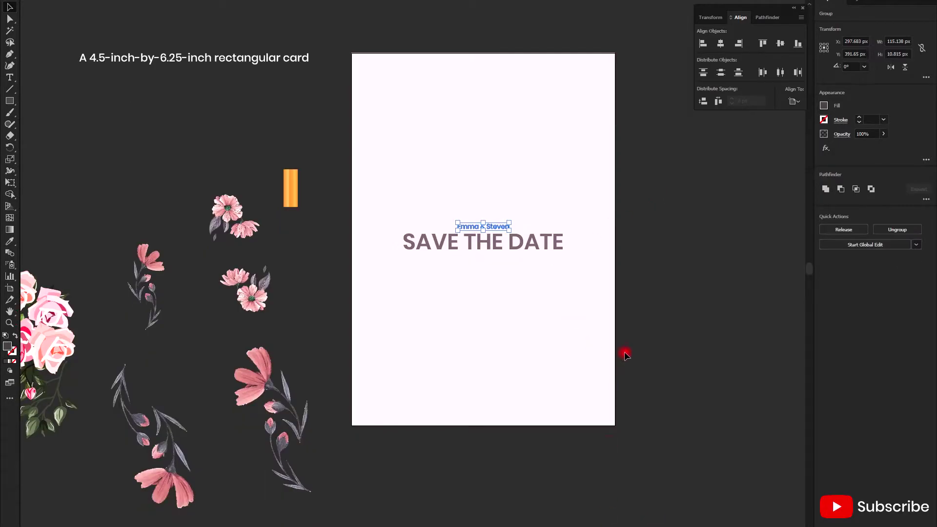
click(607, 282)
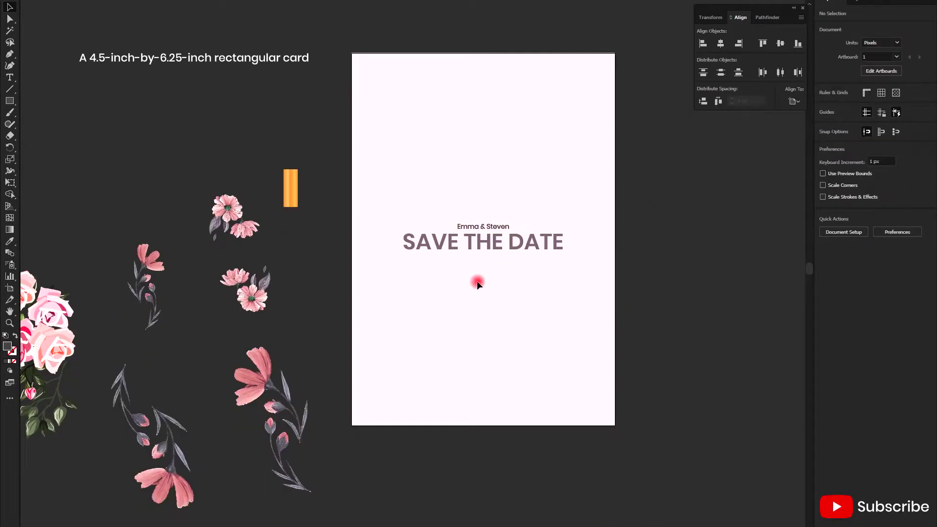
Step: Type '17th May- At 8 PM' below the title, centred and nudged up
key(t)
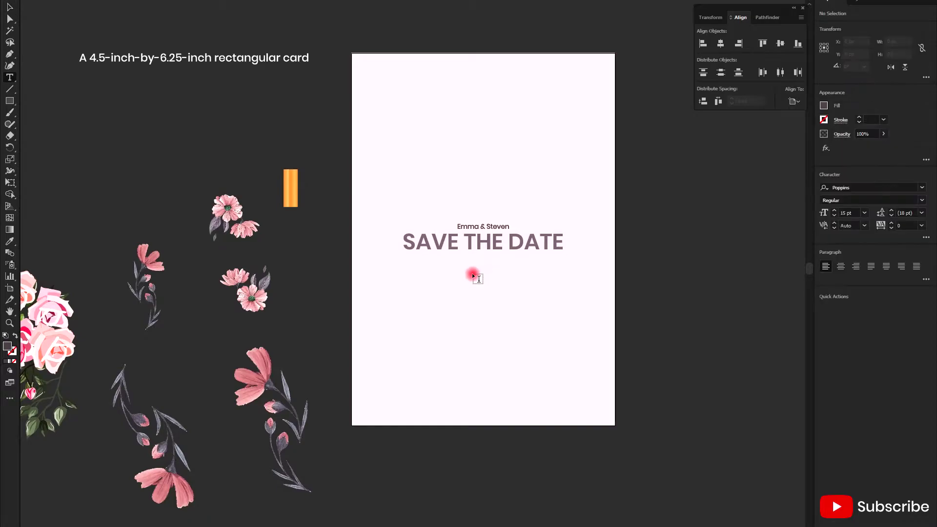
click(474, 275)
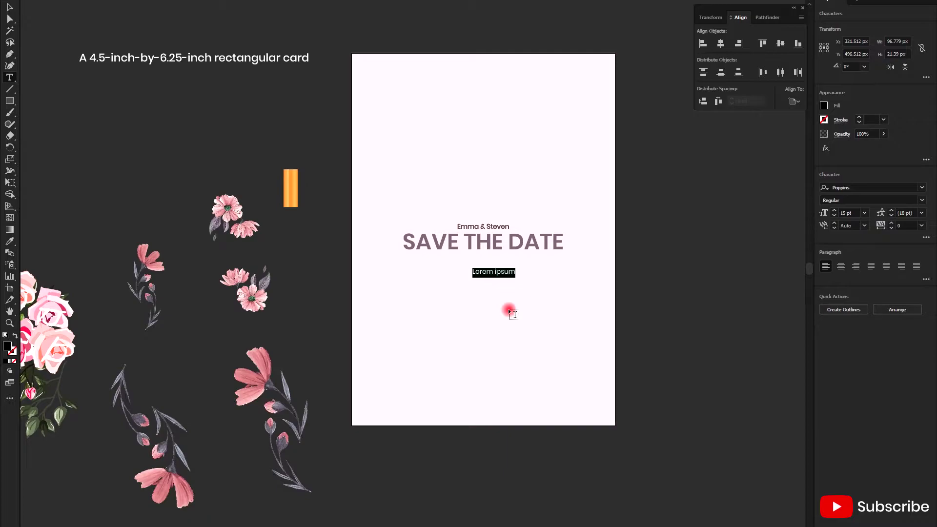
text(20)
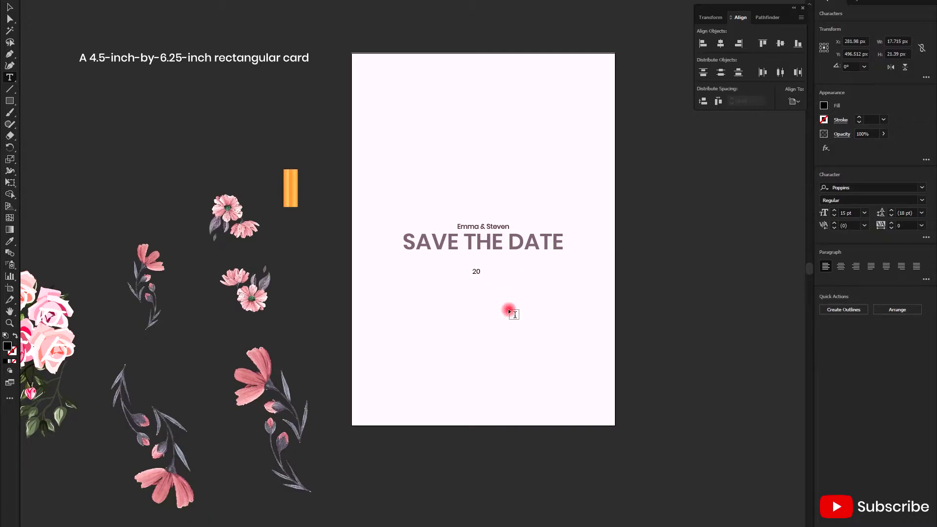
text(TH)
key(BackSpace)
key(BackSpace)
key(BackSpace)
key(BackSpace)
text(17)
text(th)
text( Ap)
key(BackSpace)
key(BackSpace)
key(BackSpace)
text(May)
text(-)
text( A)
text(t)
text(8 )
text(P)
text(M)
key(Escape)
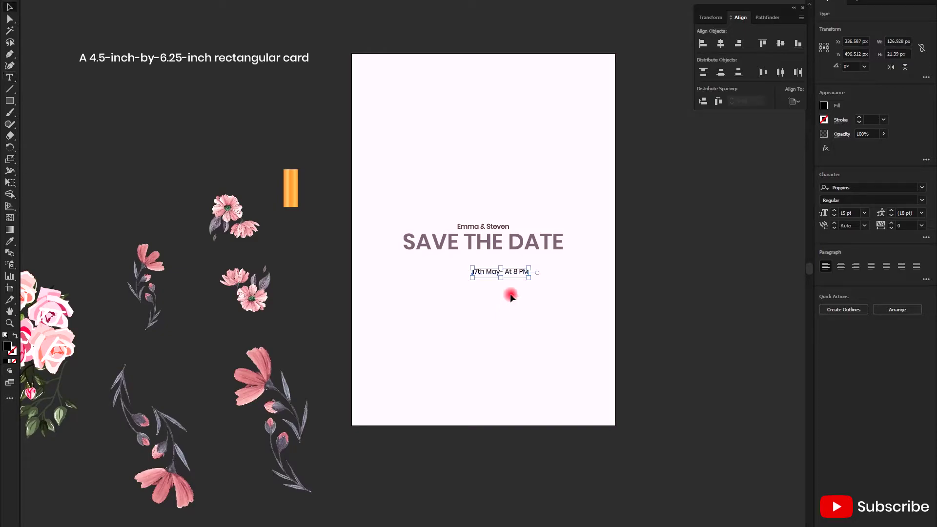
click(720, 43)
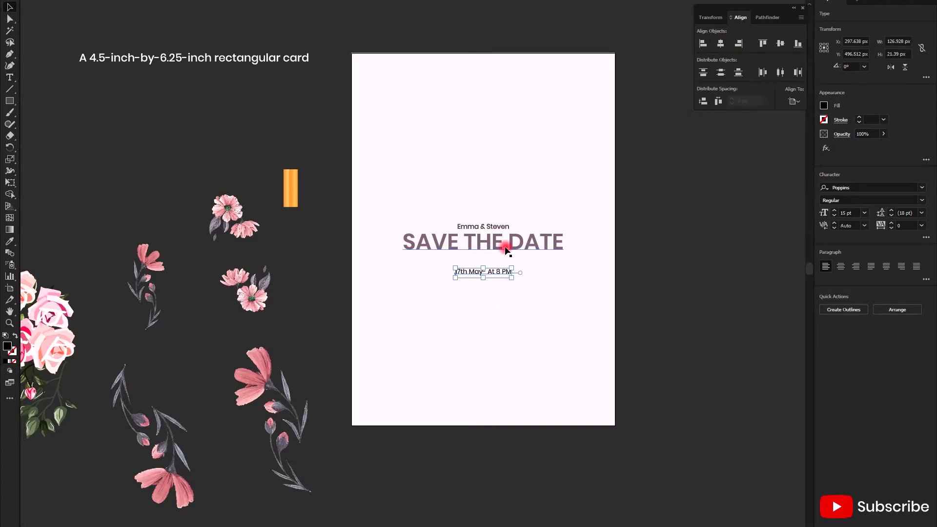
key(Up)
key(Up)
key(Up)
key(Up)
key(Up)
key(Up)
key(Up)
key(Up)
key(Up)
key(Up)
key(Up)
key(Up)
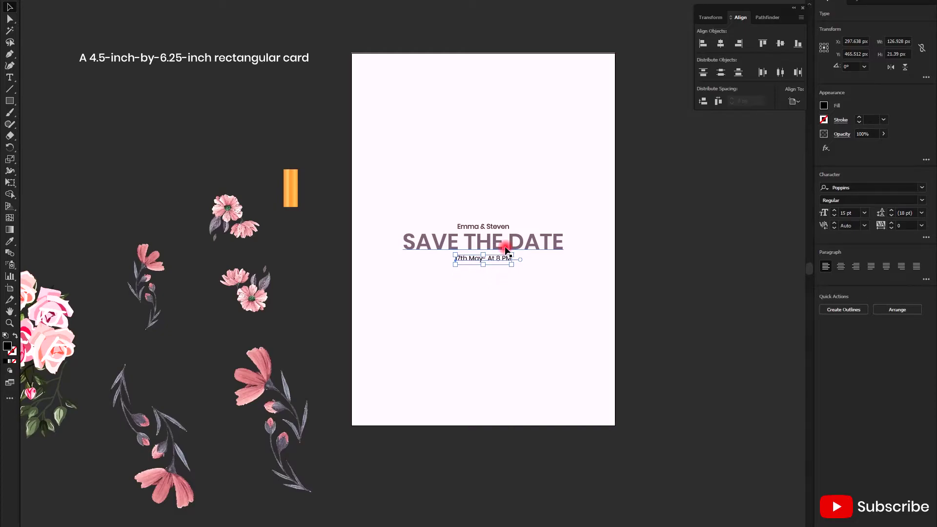
Step: Match the date line's colour to the names line and convert it to outlines
key(i)
click(489, 223)
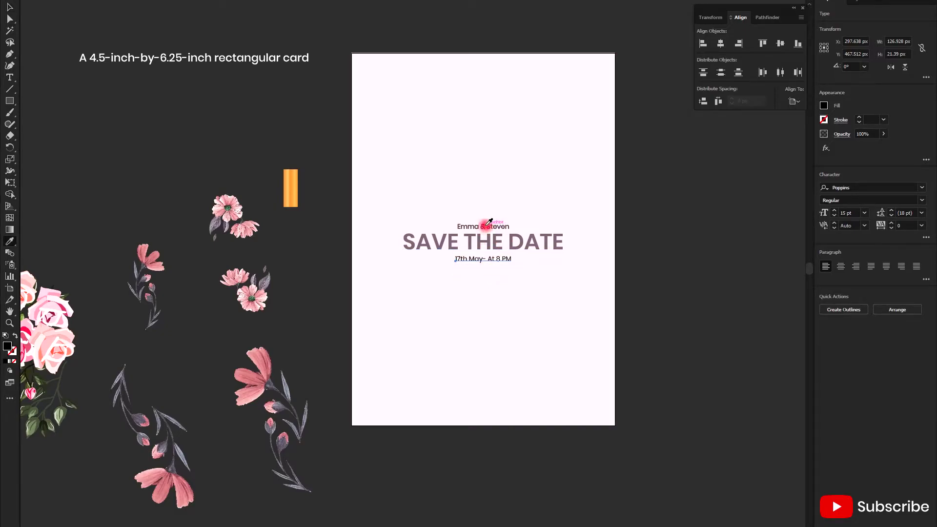
key(v)
click(494, 265)
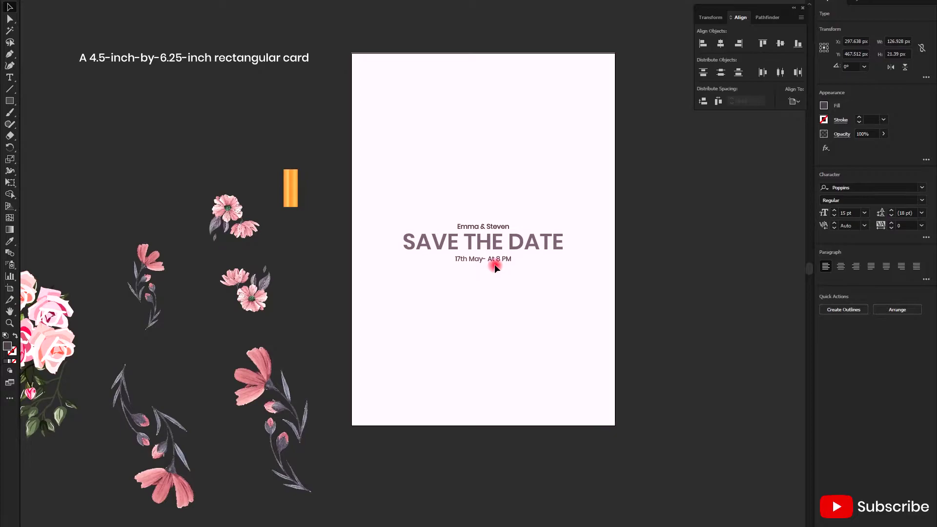
scroll(494, 264, up, 3)
click(493, 249)
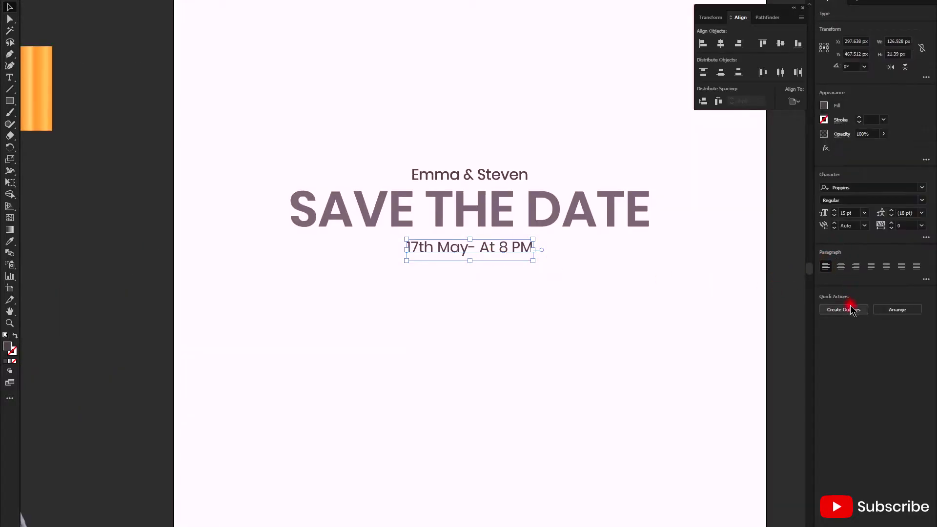
click(852, 310)
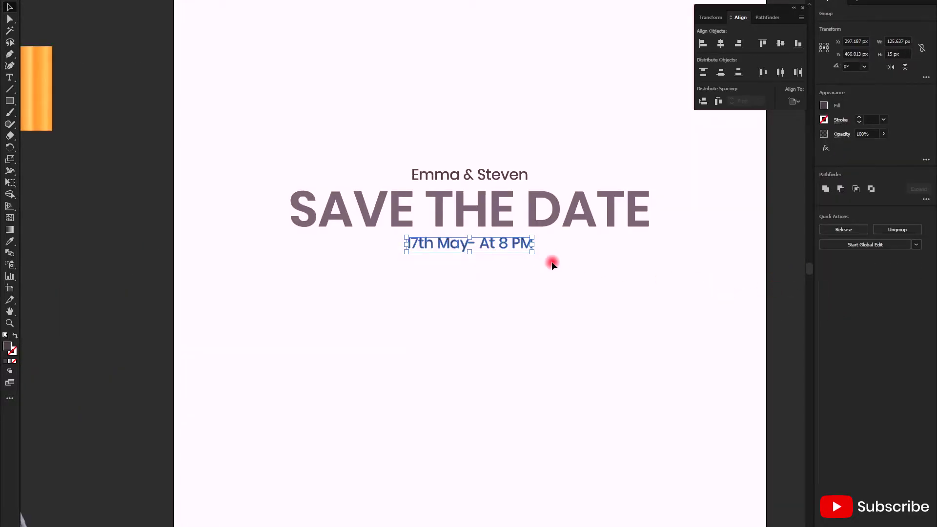
click(549, 265)
Step: Copy a floral sprig from the pasteboard into the card's bottom-right corner
scroll(465, 286, down, 3)
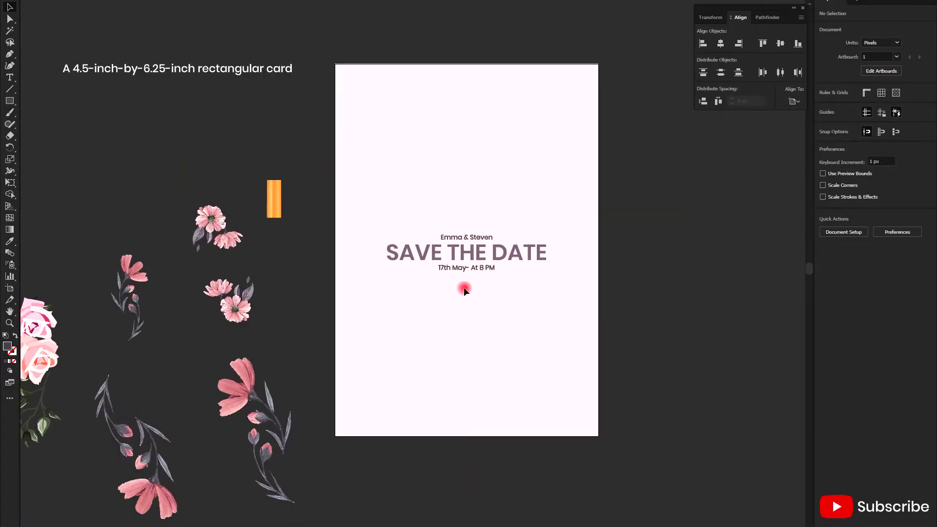
scroll(287, 355, down, 1)
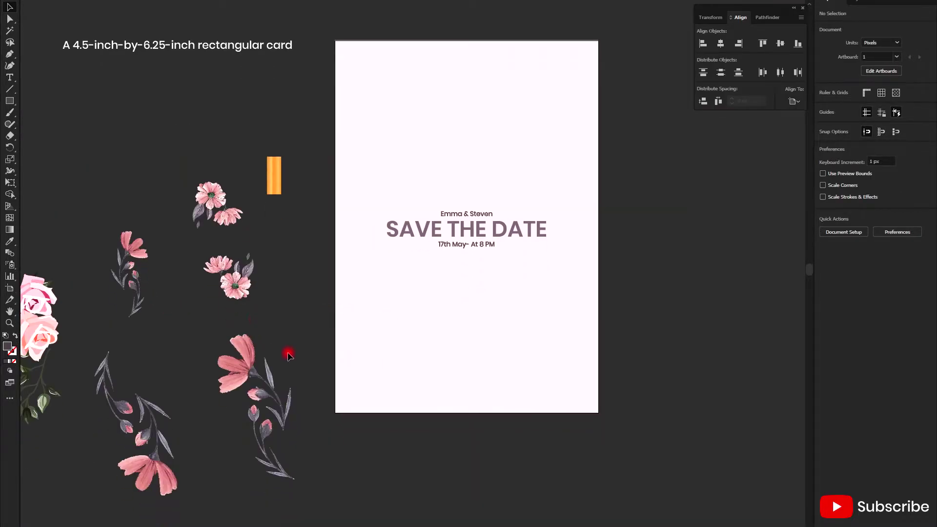
scroll(298, 355, up, 2)
scroll(300, 355, down, 1)
click(235, 370)
drag(263, 401, 561, 337)
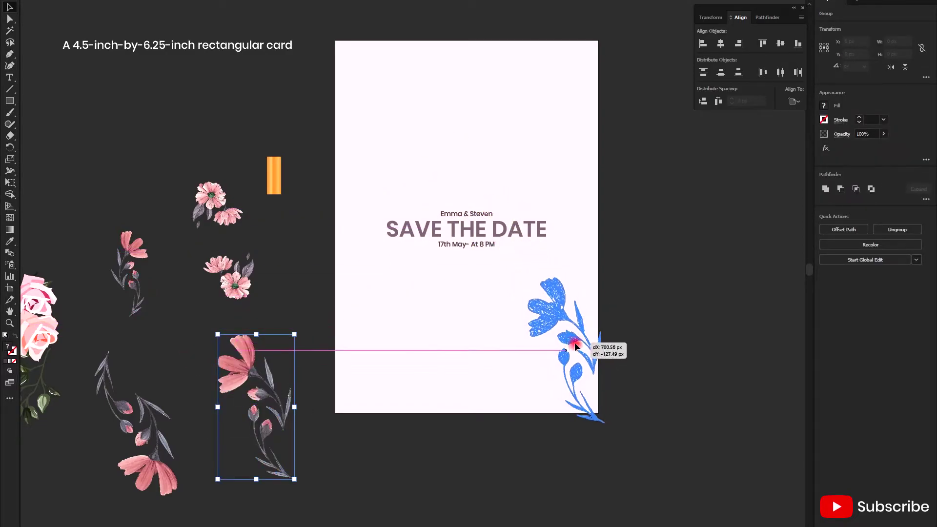
drag(561, 337, 566, 334)
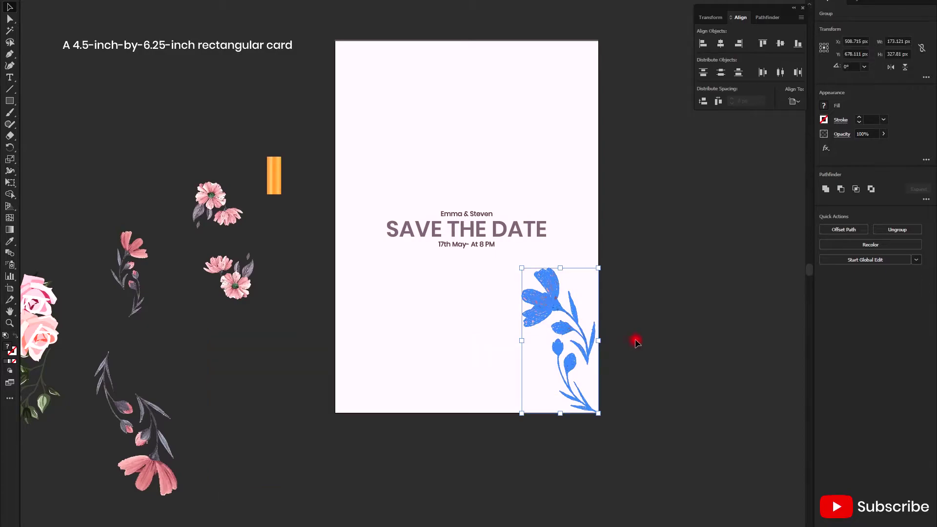
click(632, 333)
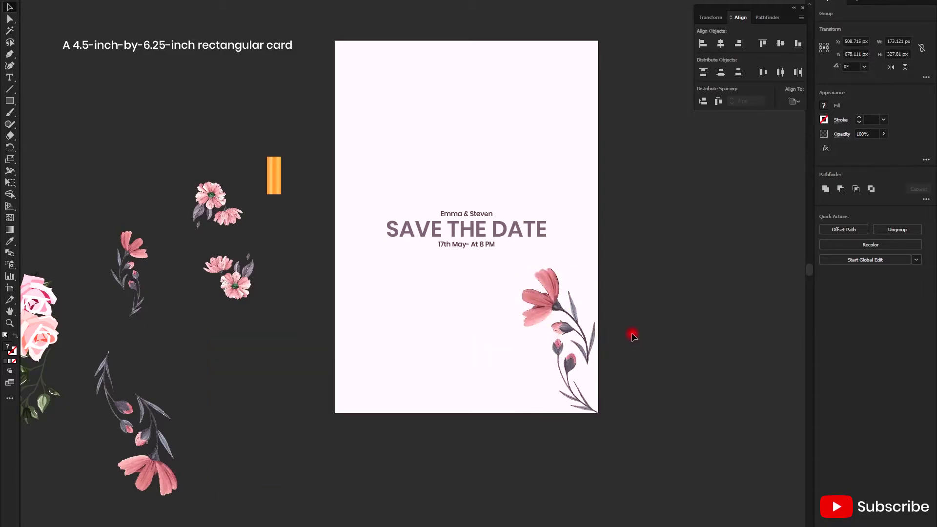
Step: Move another flower sprig into the card's top-left corner
click(135, 407)
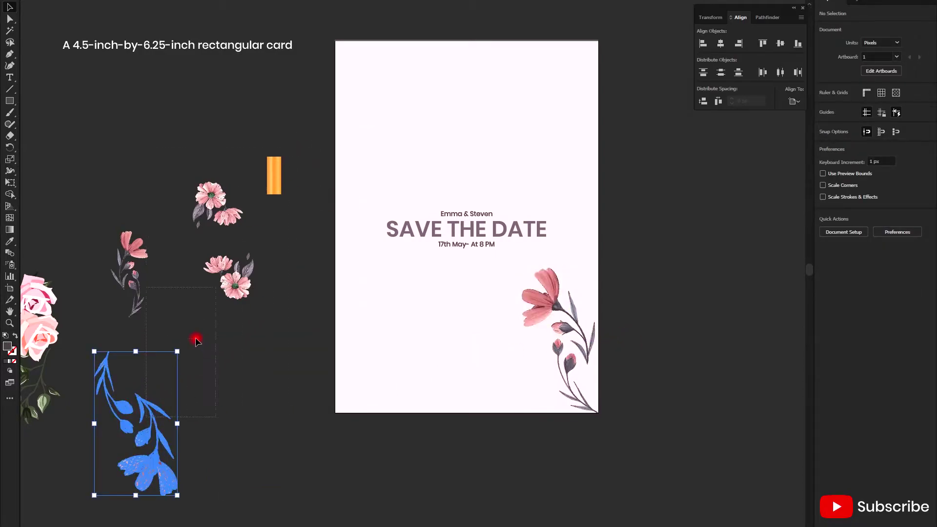
click(184, 370)
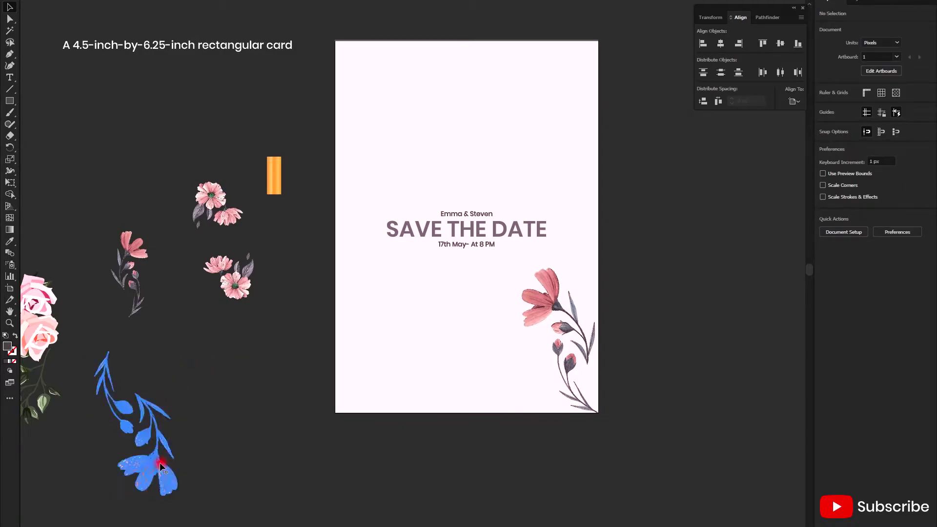
drag(161, 465, 400, 160)
click(630, 215)
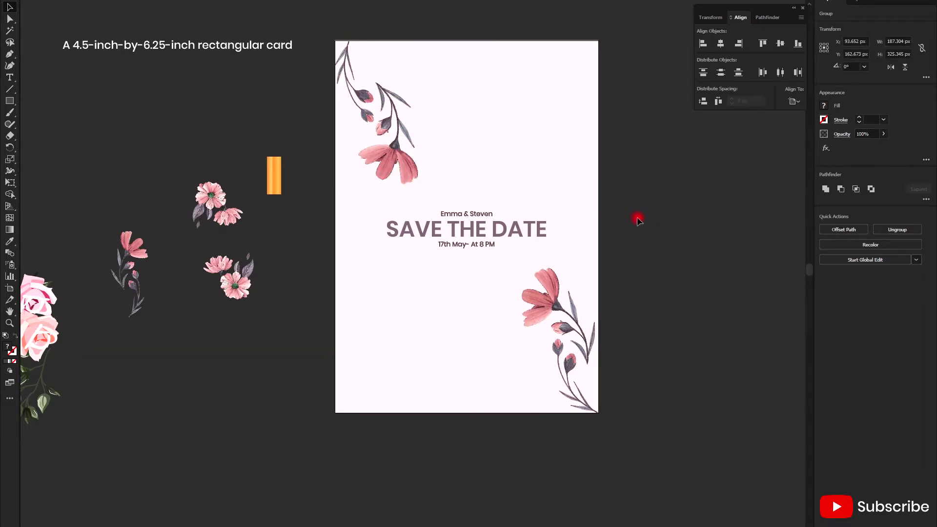
scroll(342, 219, down, 2)
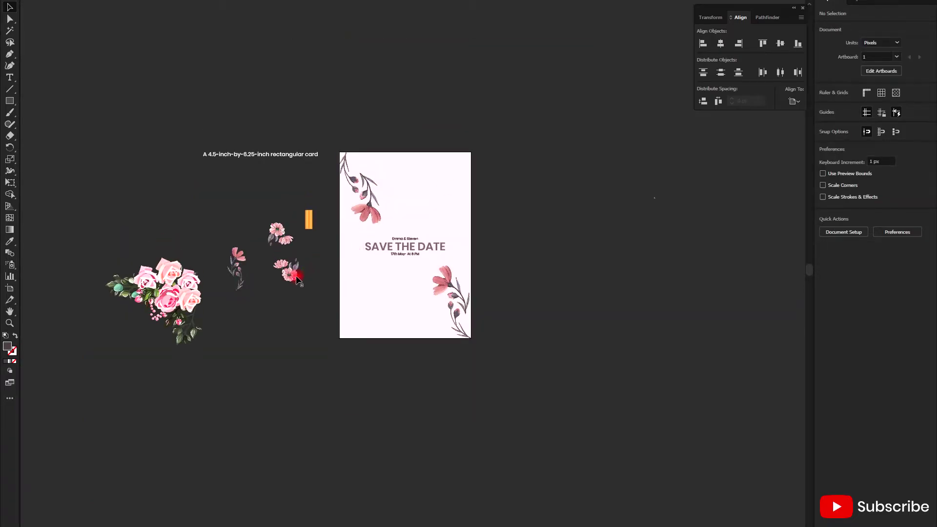
Step: Move the pink daisy cluster onto the card and bring it to the front
scroll(297, 278, up, 1)
click(291, 298)
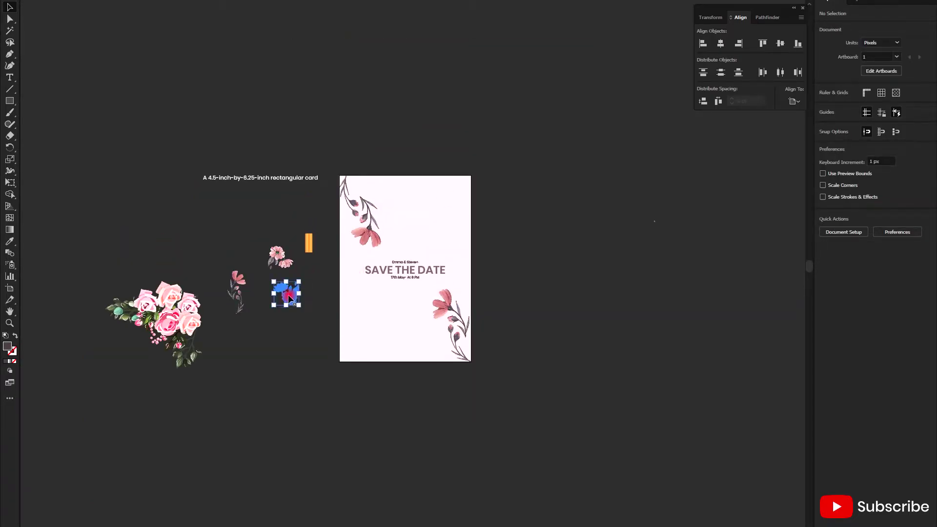
drag(359, 319, 366, 351)
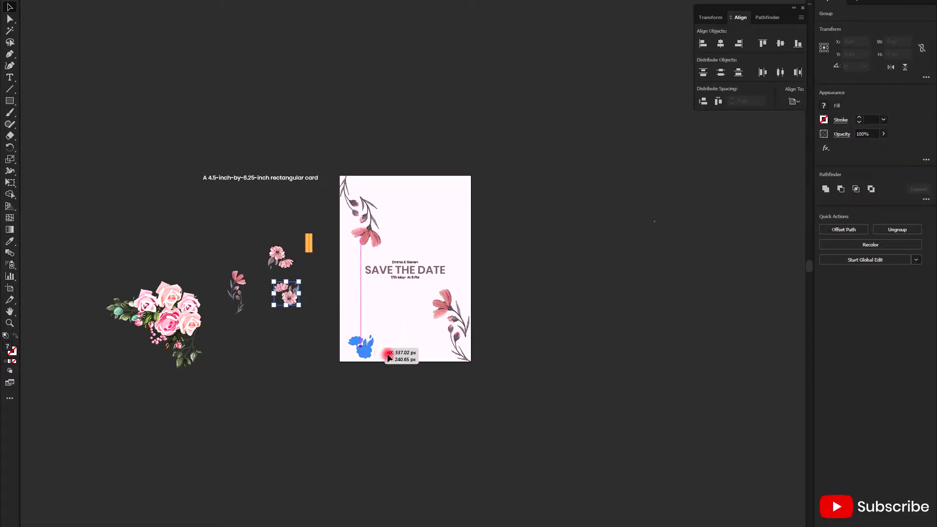
drag(385, 385, 378, 382)
click(377, 380)
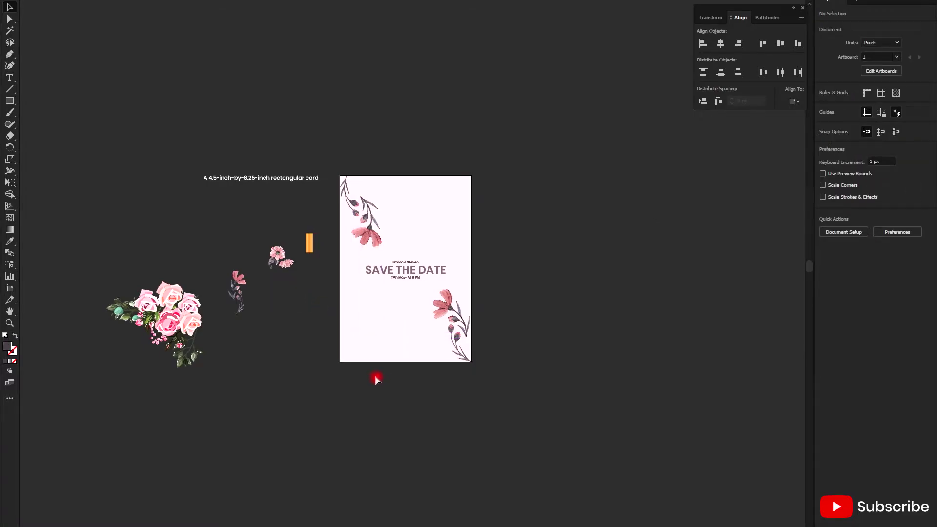
click(290, 299)
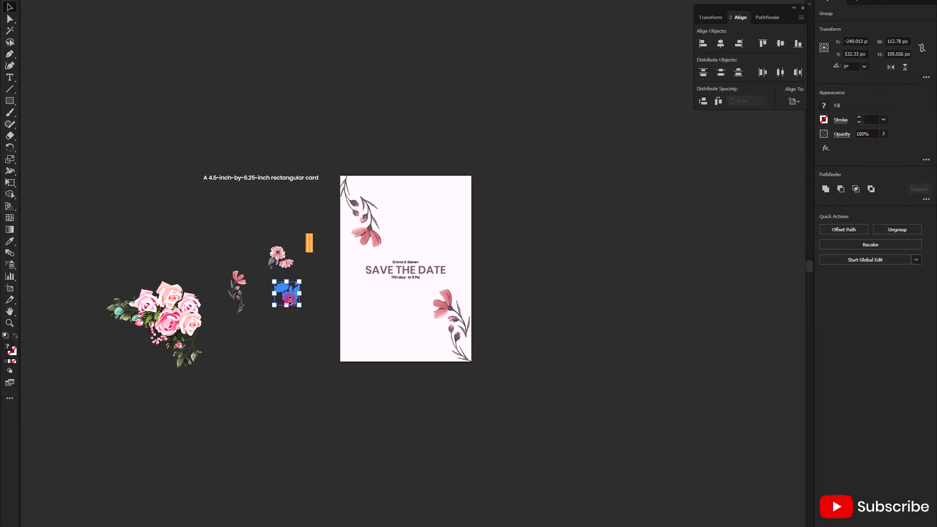
right_click(364, 341)
click(487, 460)
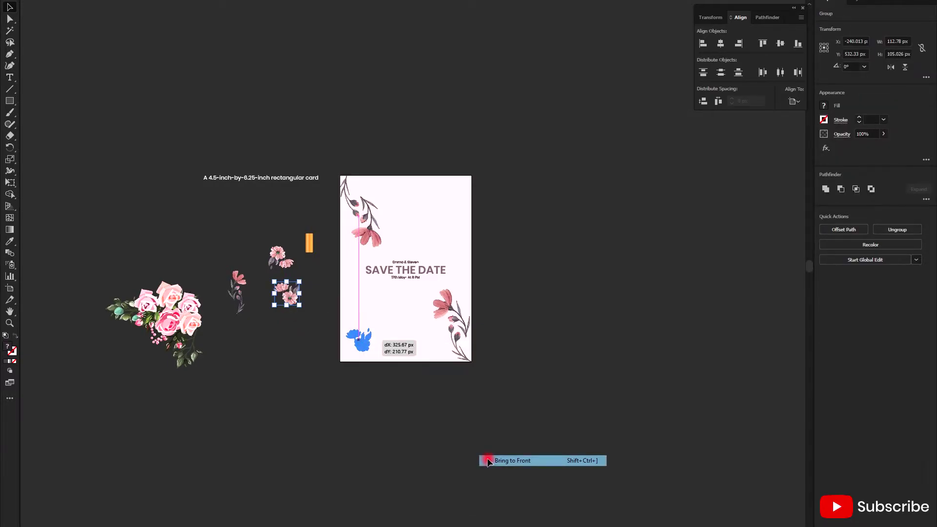
Step: Place the daisy cluster at the card's lower-left and rotate it
drag(487, 460, 368, 376)
scroll(368, 376, up, 2)
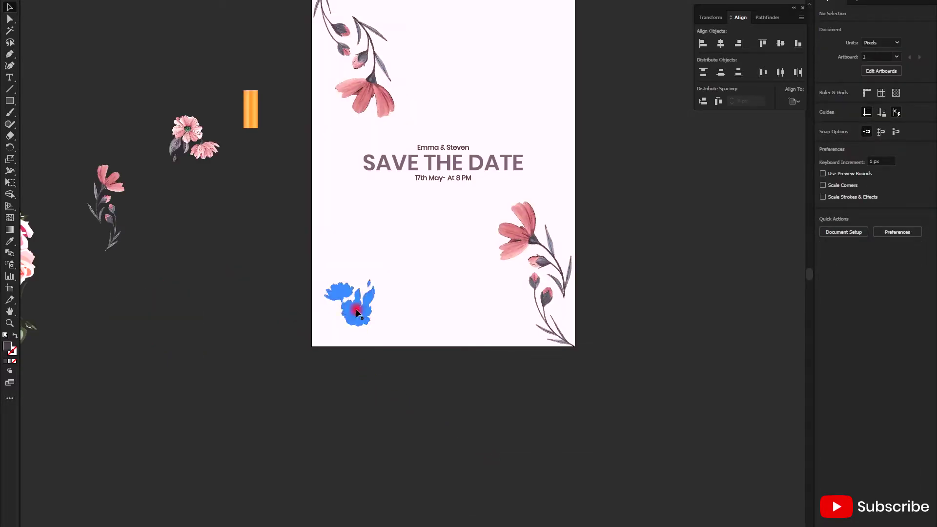
click(371, 281)
drag(379, 272, 313, 372)
mouse_move(403, 323)
mouse_down()
mouse_move(360, 235)
mouse_move(419, 330)
mouse_move(402, 268)
mouse_up()
click(389, 294)
scroll(347, 325, up, 2)
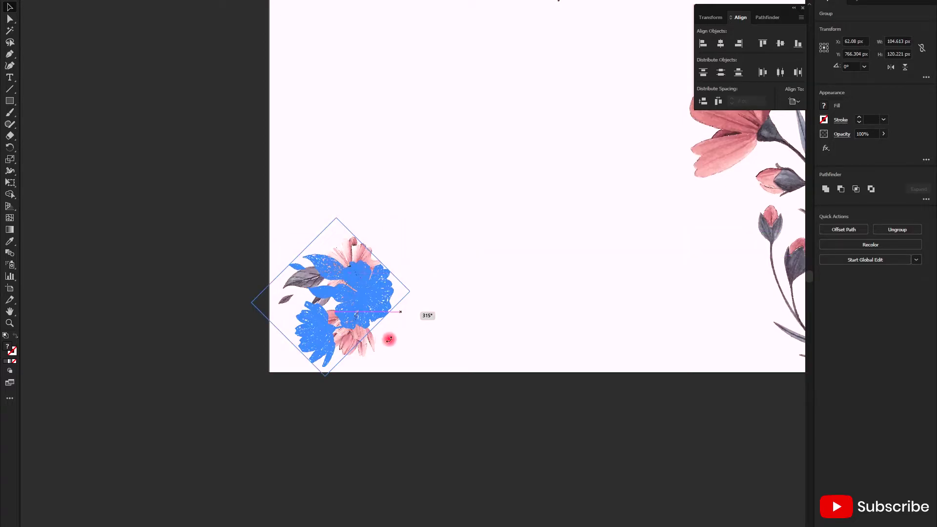
Step: Rotate the daisy cluster further and enlarge it to fill the bottom-left corner
drag(402, 306, 441, 305)
click(439, 306)
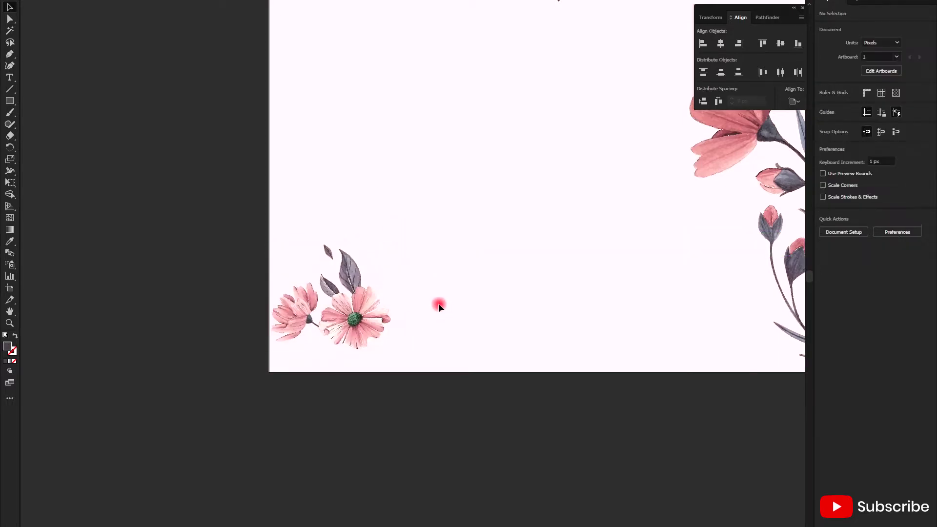
click(355, 309)
mouse_move(393, 349)
mouse_down()
mouse_move(532, 434)
mouse_move(548, 420)
mouse_up()
mouse_move(422, 371)
mouse_down()
mouse_move(413, 293)
mouse_move(425, 305)
mouse_up()
click(525, 382)
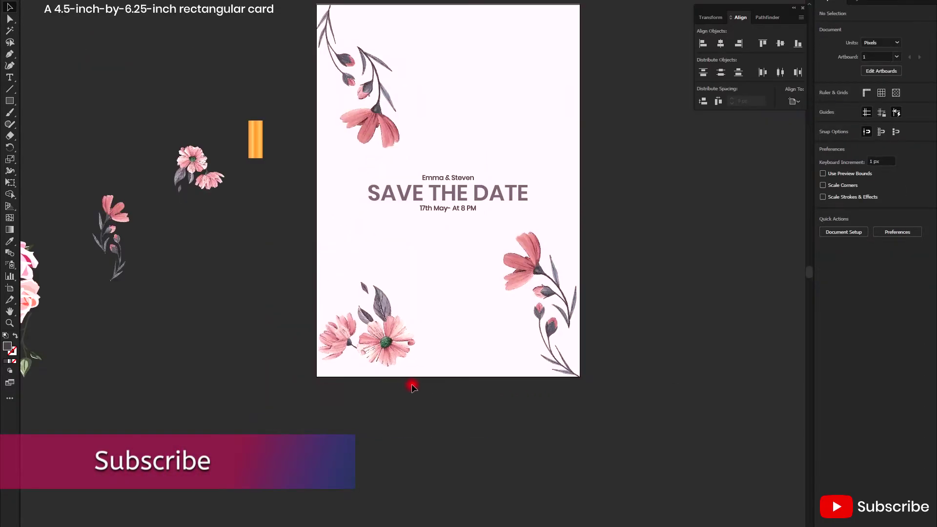
Step: Place a copy of the daisy cluster at the top-right, rotated 180°
scroll(411, 387, down, 1)
scroll(408, 383, up, 1)
mouse_move(380, 389)
mouse_down()
mouse_move(498, 184)
mouse_move(415, 204)
mouse_move(533, 217)
mouse_up()
drag(580, 195, 577, 194)
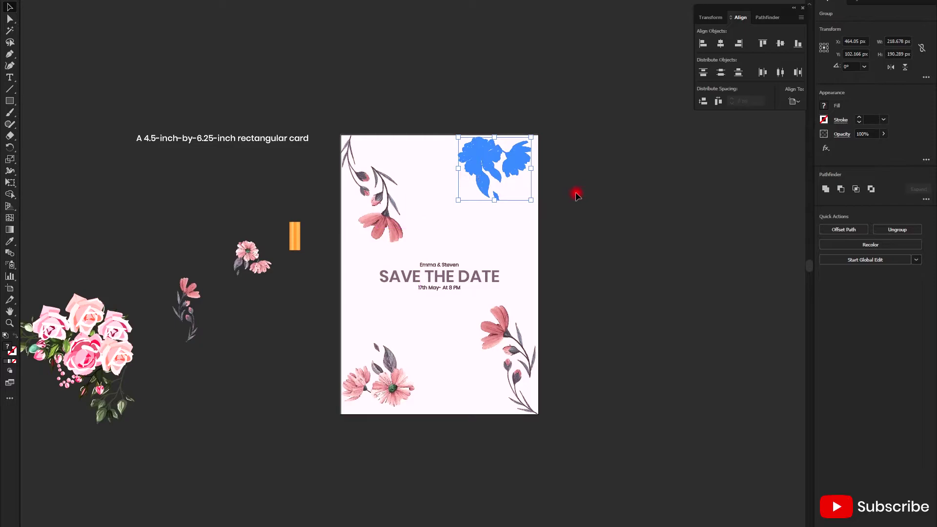
click(544, 142)
Step: Delete the top-right and bottom-left daisy clusters
scroll(558, 154, down, 1)
click(501, 145)
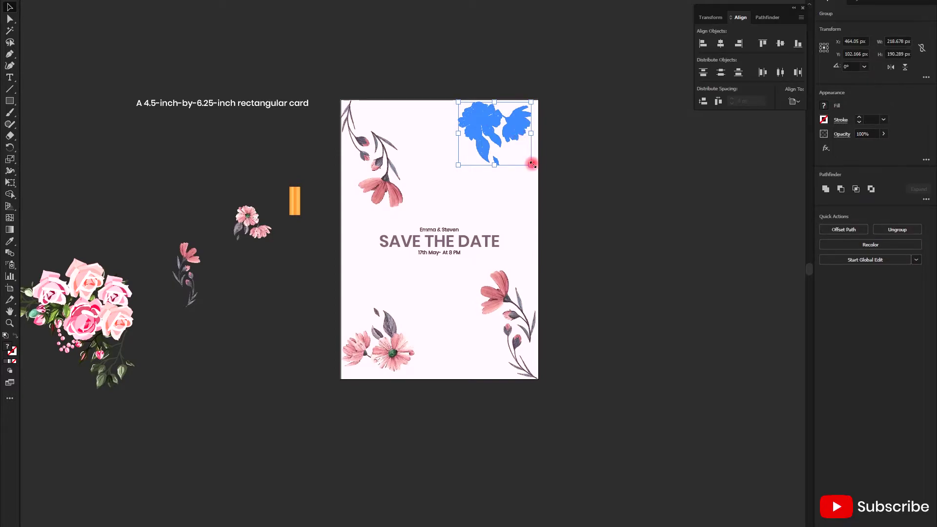
key(Delete)
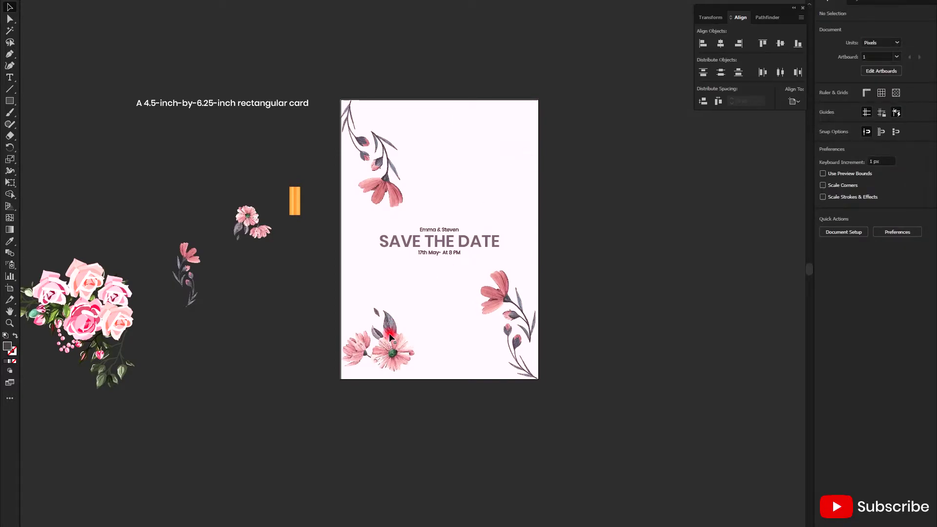
click(389, 335)
key(Delete)
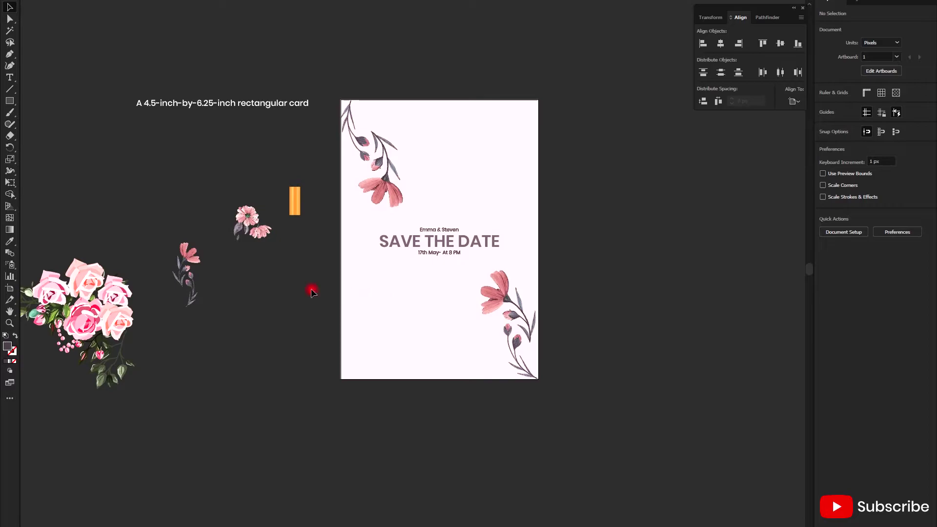
Step: Draw a stroke-only rectangle covering the whole Save the Date card
click(10, 101)
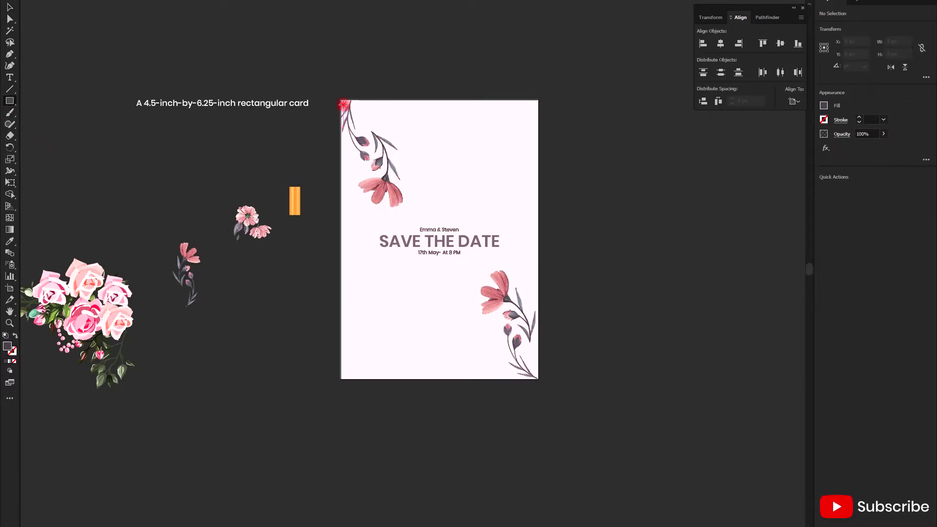
drag(344, 104, 532, 374)
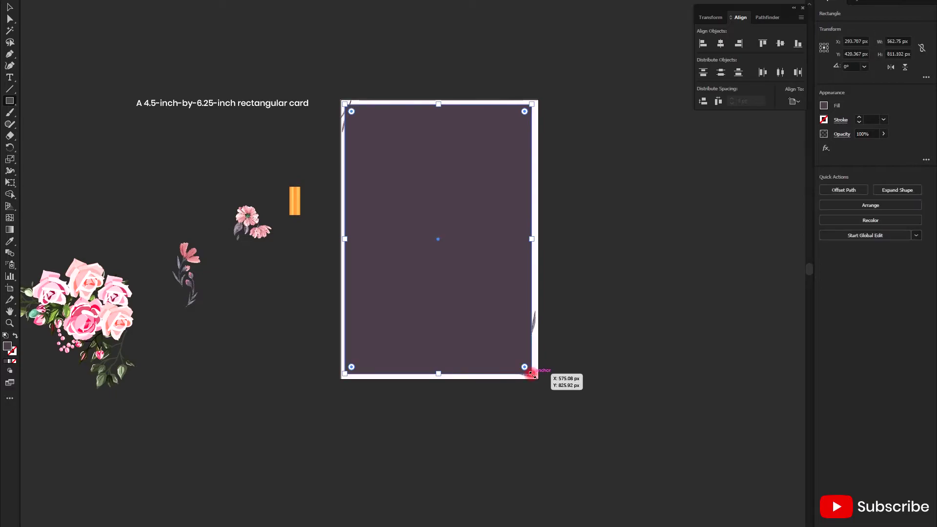
key(shift+x)
Step: Inset the border's edges slightly inside the card and centre it on the artboard
drag(438, 105, 440, 109)
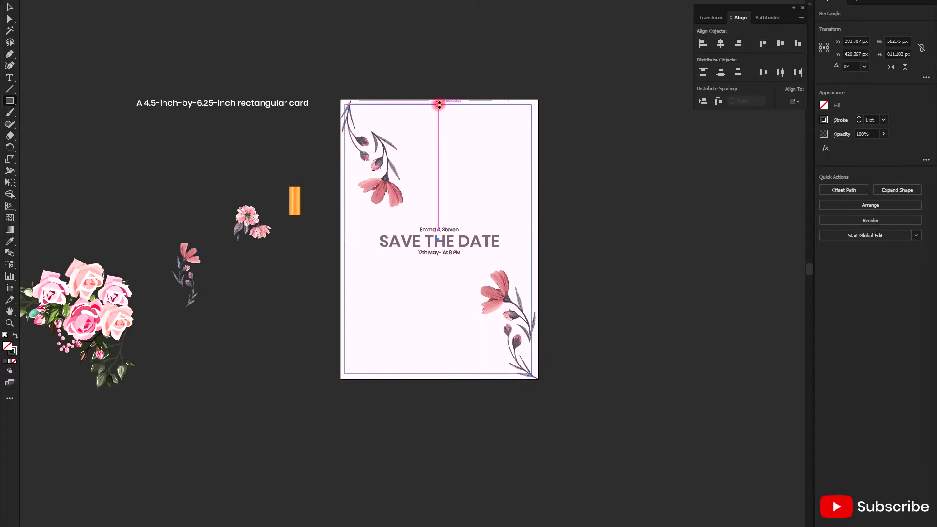
drag(345, 242, 346, 241)
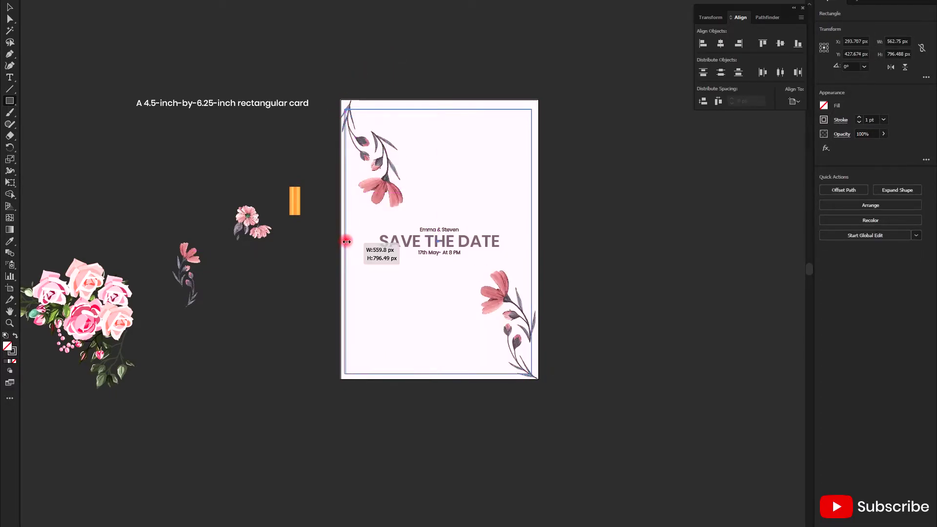
drag(532, 242, 527, 243)
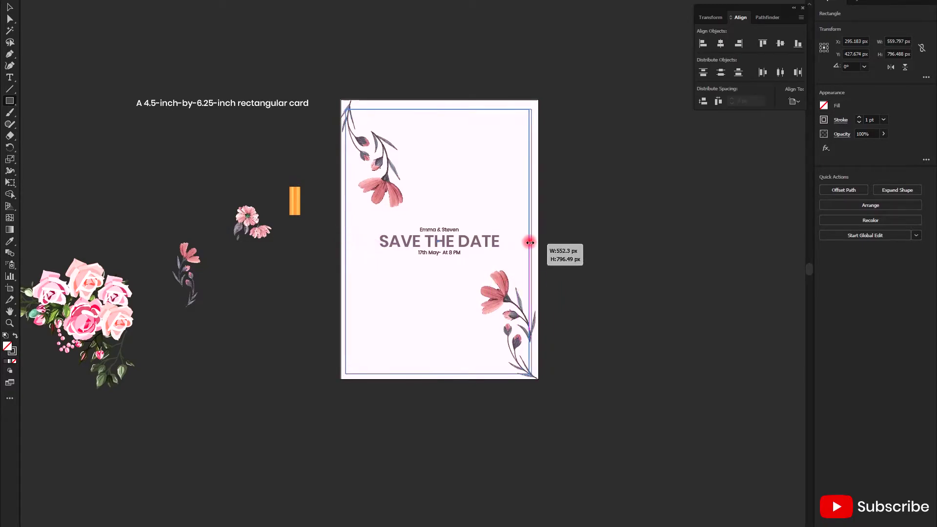
drag(346, 242, 351, 243)
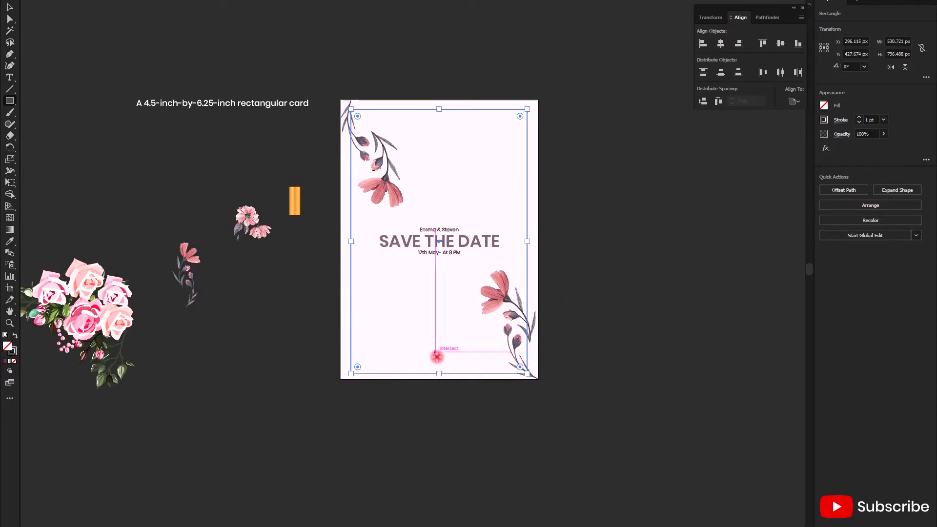
drag(440, 374, 439, 372)
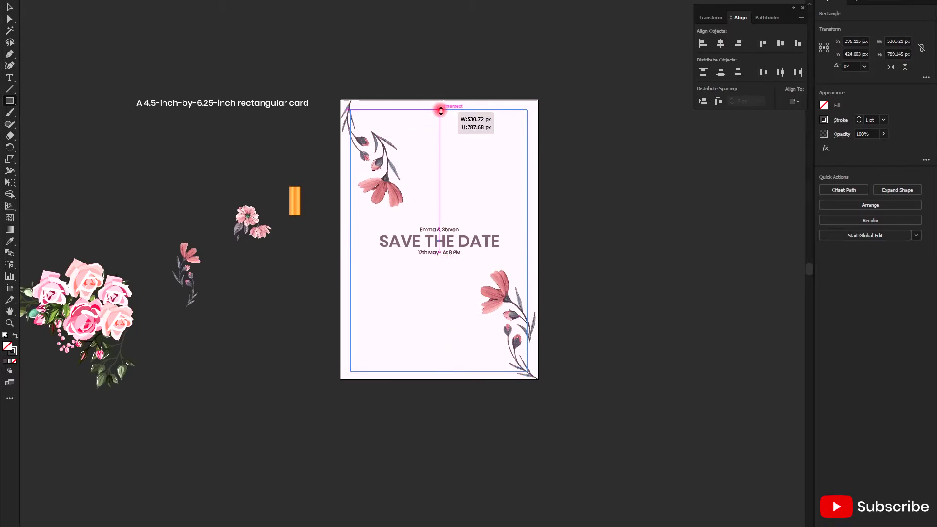
drag(440, 109, 440, 110)
click(721, 43)
click(780, 44)
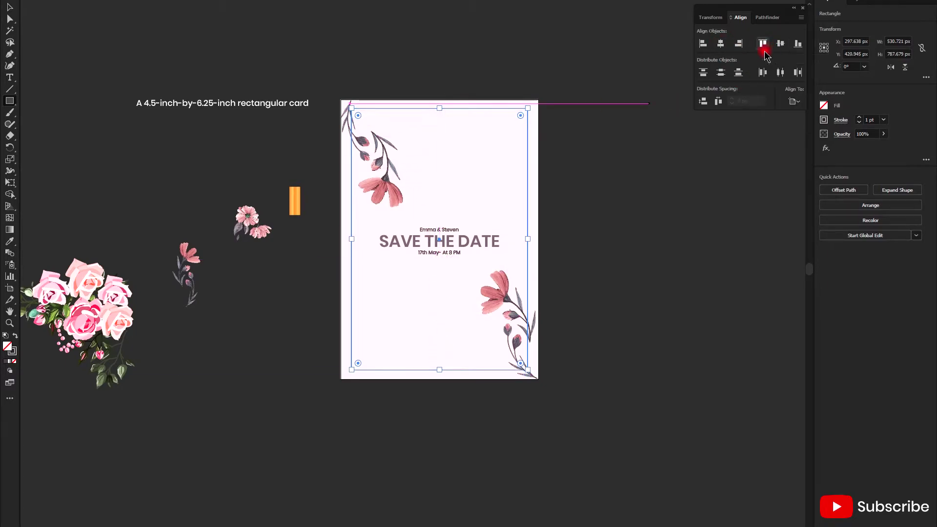
click(595, 216)
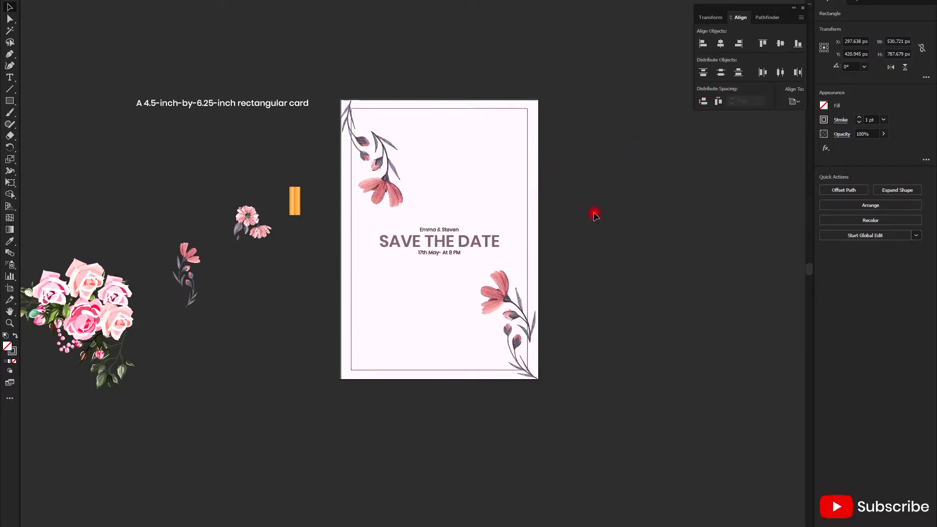
Step: Give the border a 4 pt stroke in the orange-gold gradient sampled from the artwork
click(528, 195)
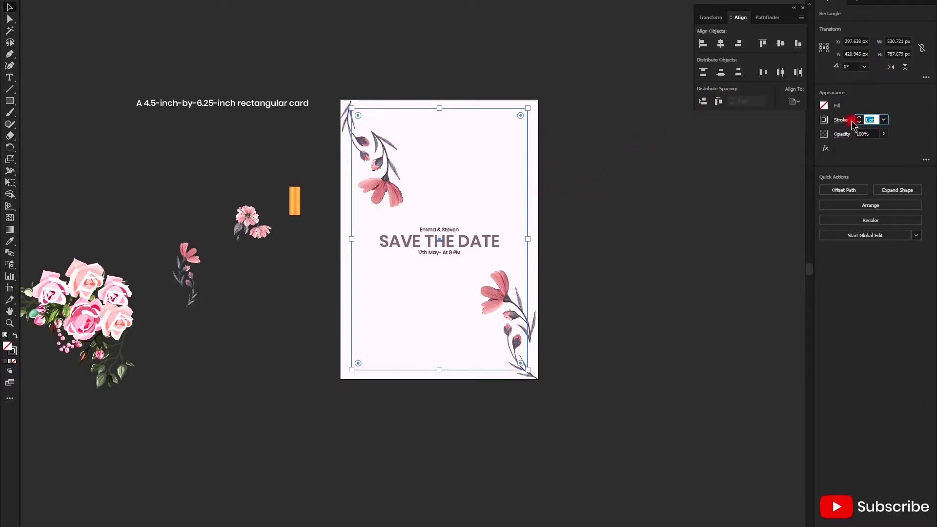
text(4)
key(Return)
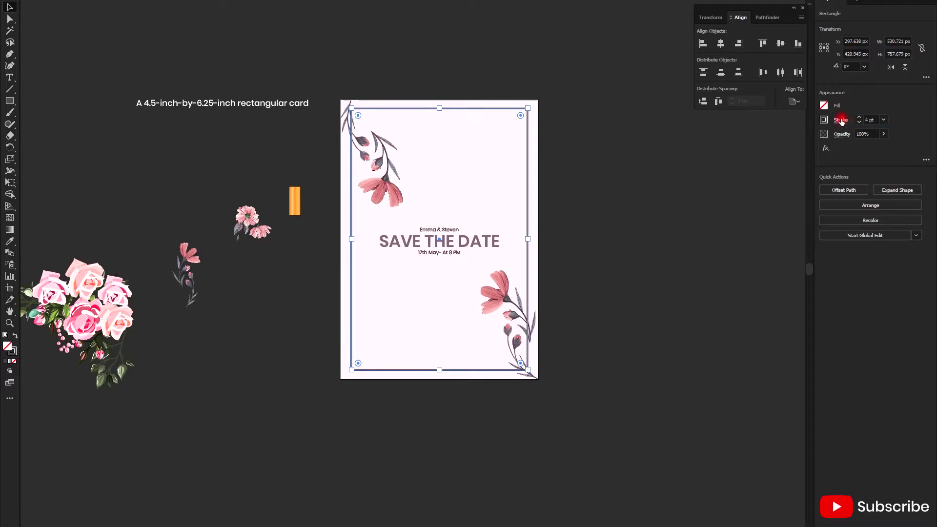
click(9, 240)
click(294, 196)
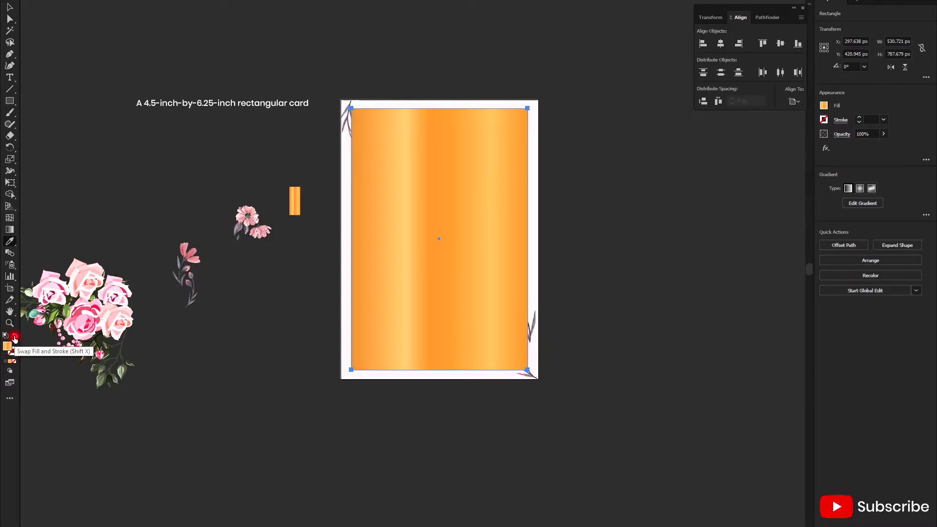
click(15, 337)
click(860, 118)
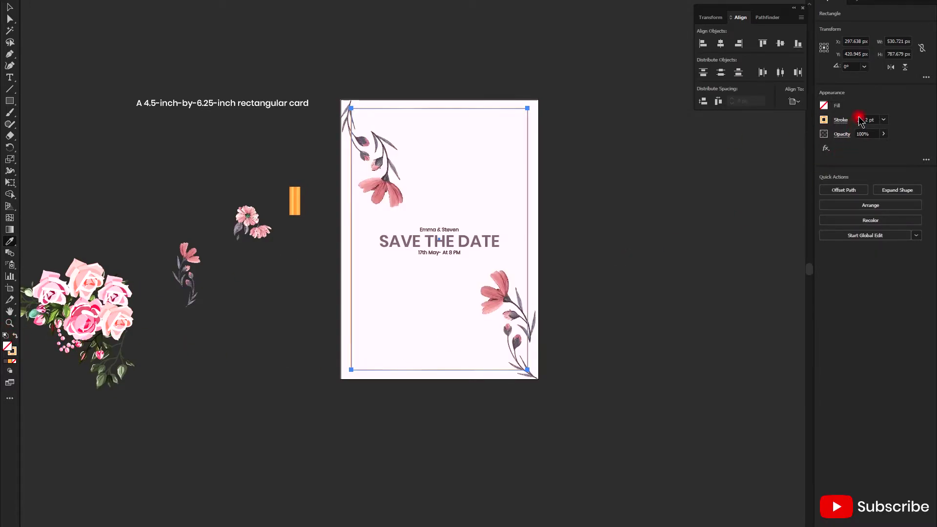
key(v)
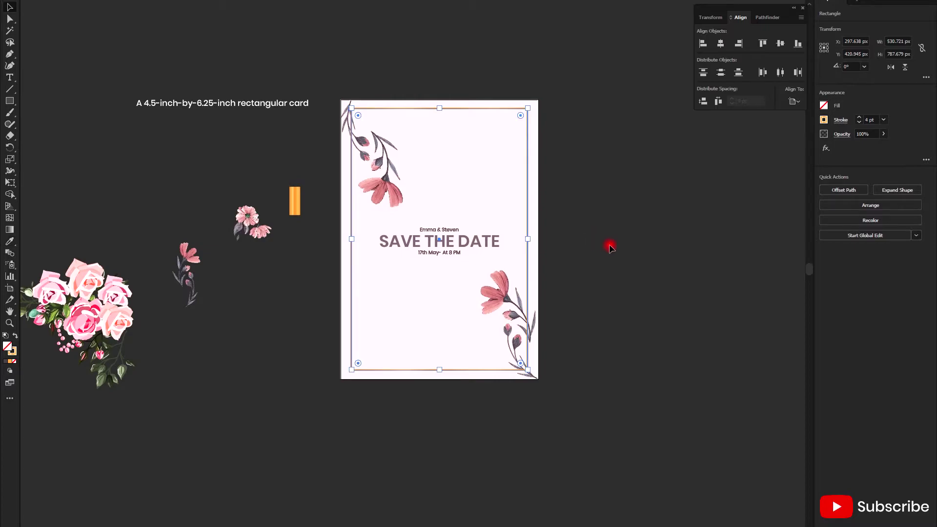
click(610, 246)
Step: Bring both corner flower sprigs in front of the border frame
click(385, 196)
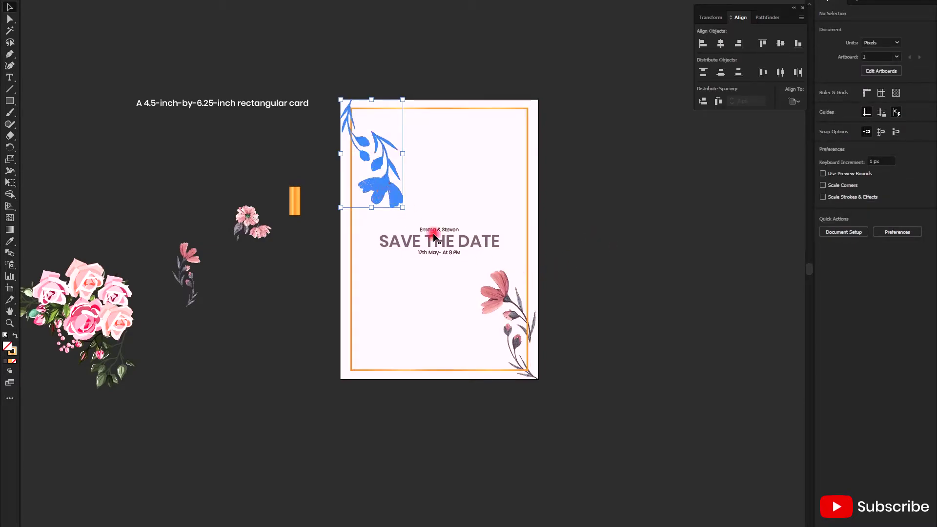
shift+click(503, 291)
right_click(503, 292)
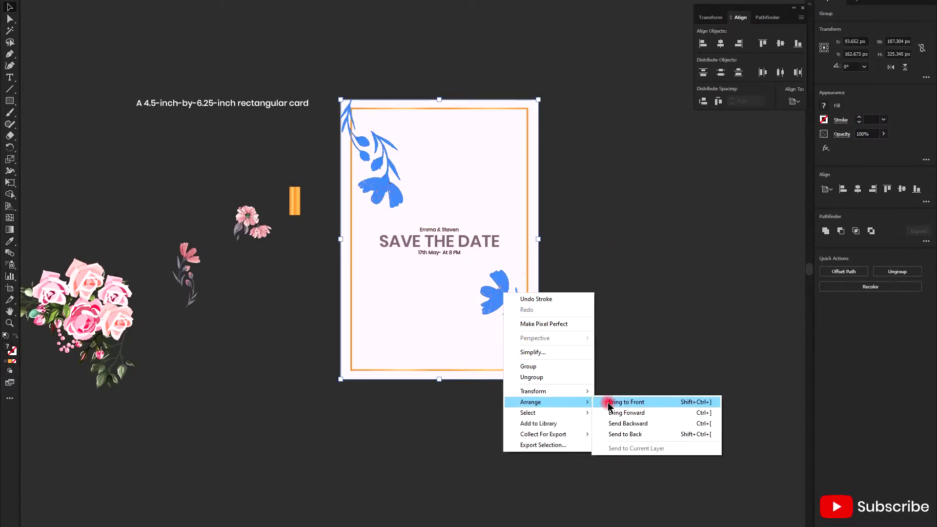
click(630, 403)
click(617, 356)
scroll(616, 354, up, 1)
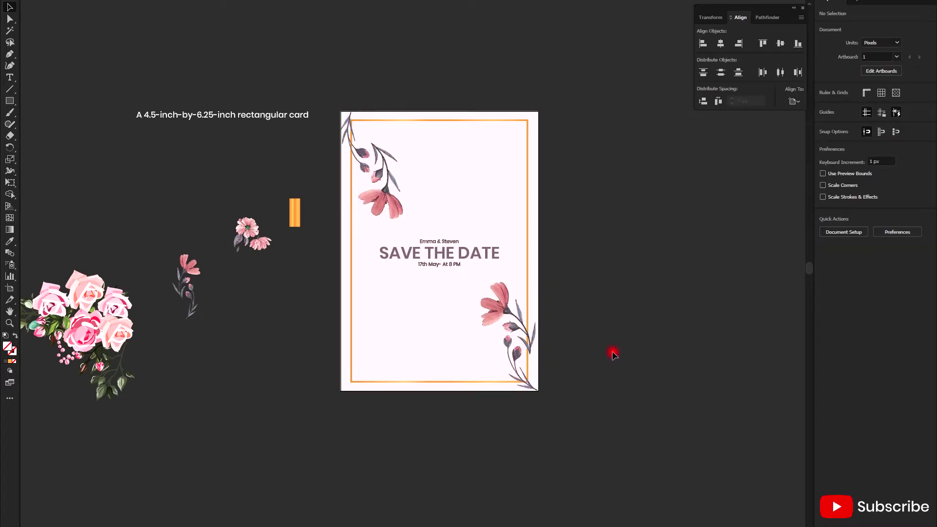
scroll(465, 277, up, 2)
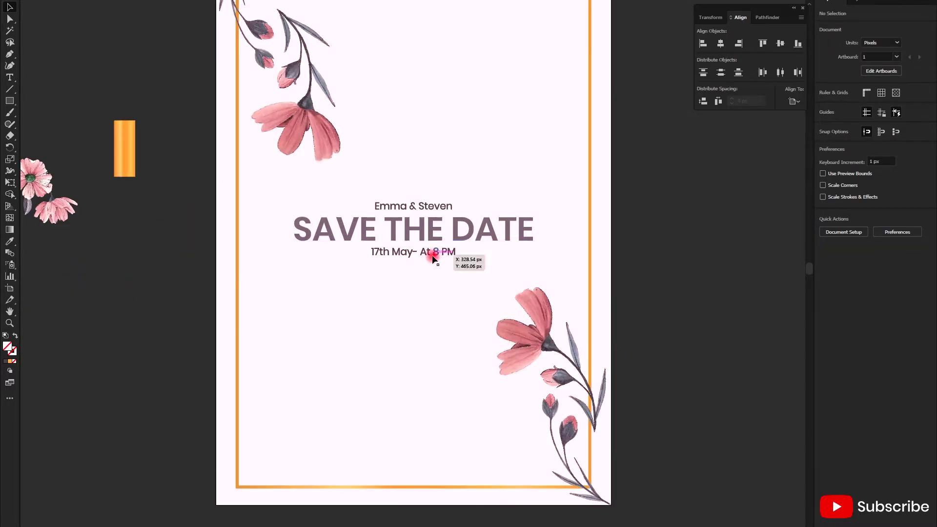
Step: Group the names, date and SAVE THE DATE text and scale the block smaller
click(429, 254)
shift+click(430, 208)
key(ctrl+g)
shift+click(472, 237)
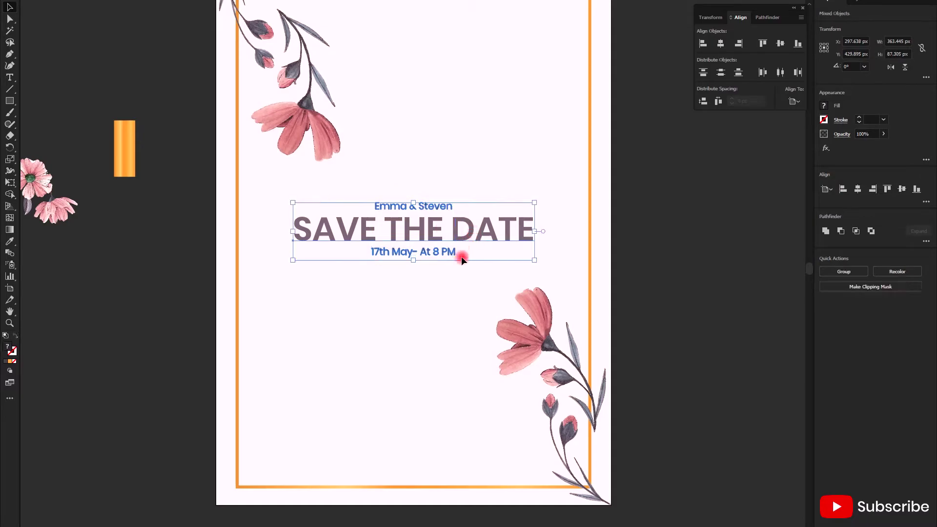
mouse_move(533, 260)
mouse_down()
mouse_move(568, 281)
mouse_move(552, 265)
mouse_move(553, 242)
mouse_up()
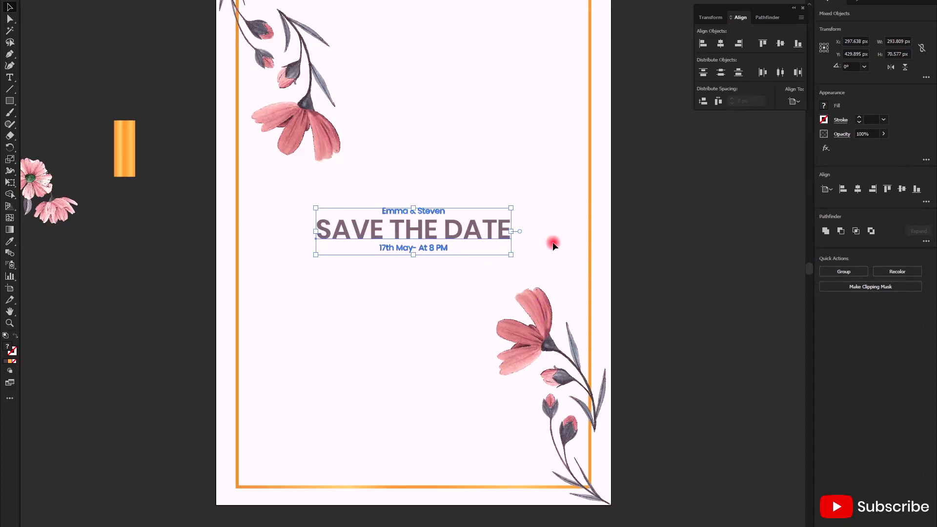
key(ctrl+h)
Step: Draw a 2 pt horizontal line to the right of SAVE THE DATE
key(backslash)
key(ctrl+shift+a)
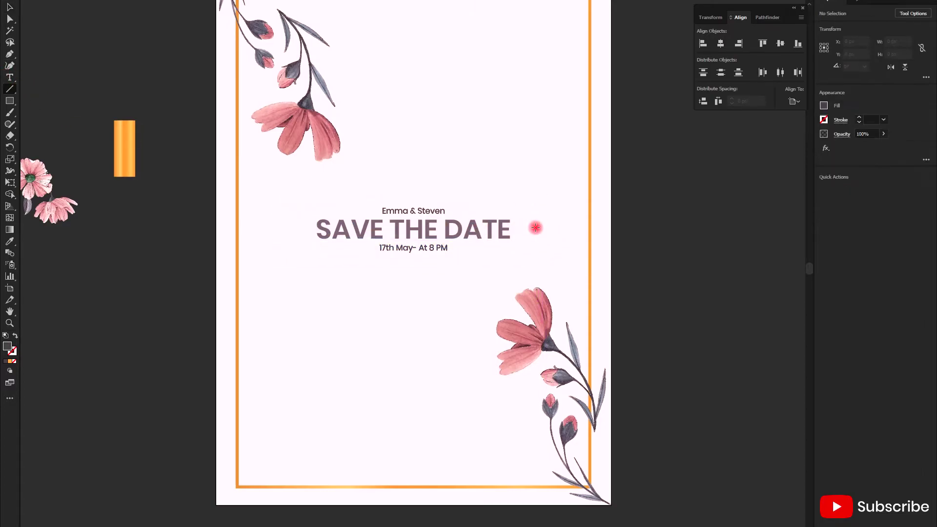
scroll(516, 228, up, 1)
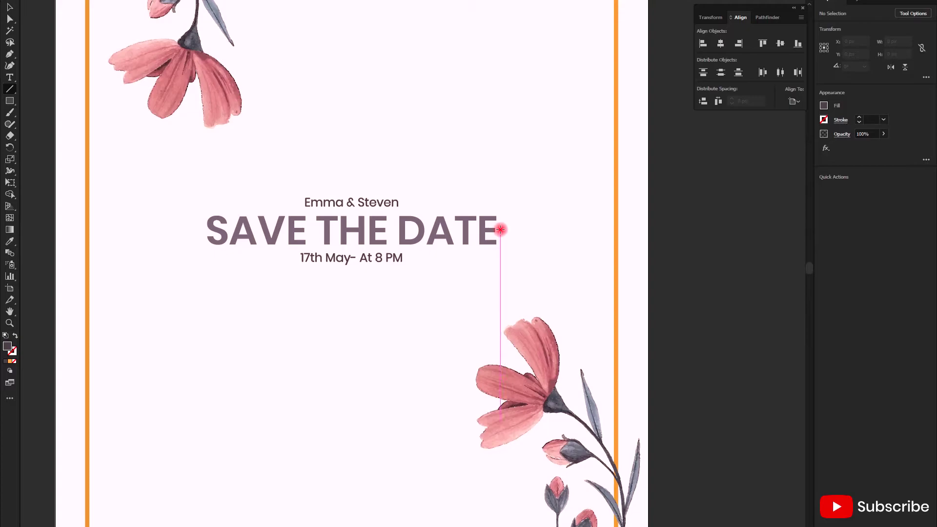
drag(500, 229, 598, 229)
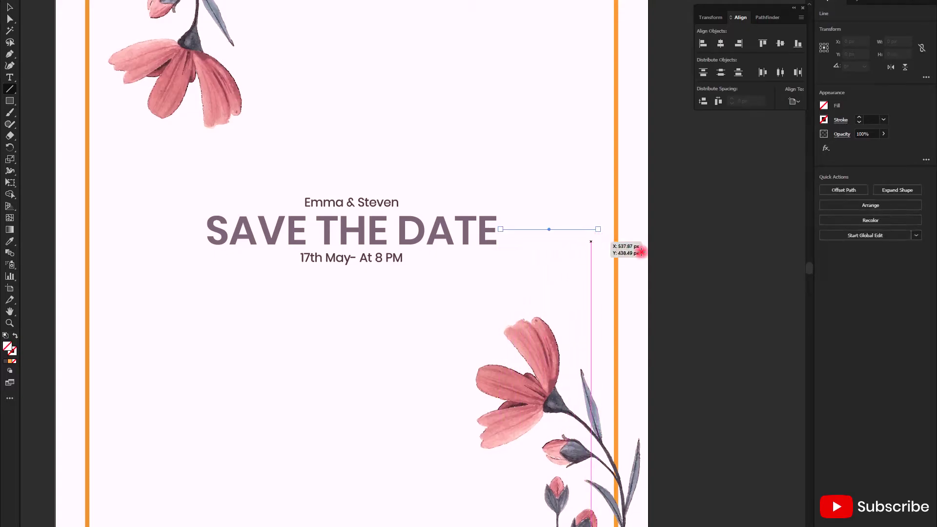
click(858, 117)
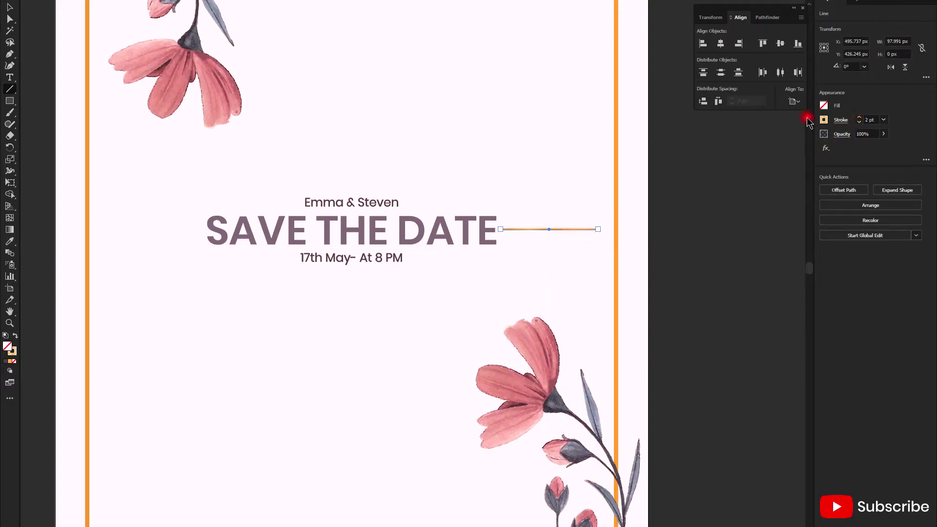
click(825, 120)
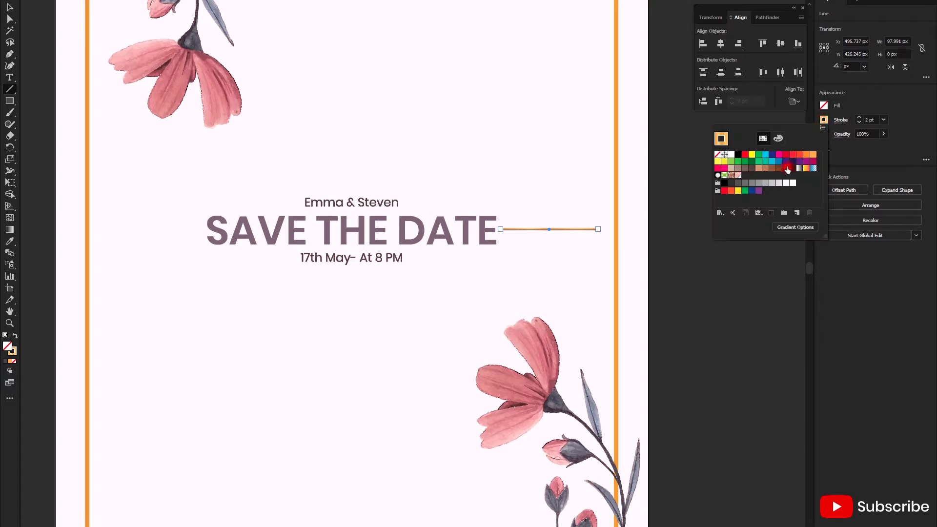
key(v)
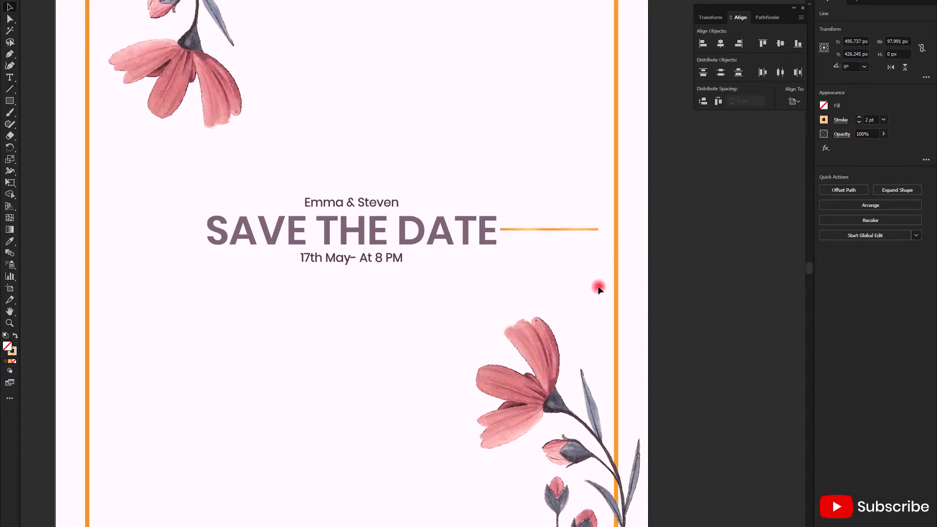
Step: Copy the line to the title's left and colour both lines the title's grey-purple
scroll(599, 289, down, 3)
drag(575, 262, 397, 262)
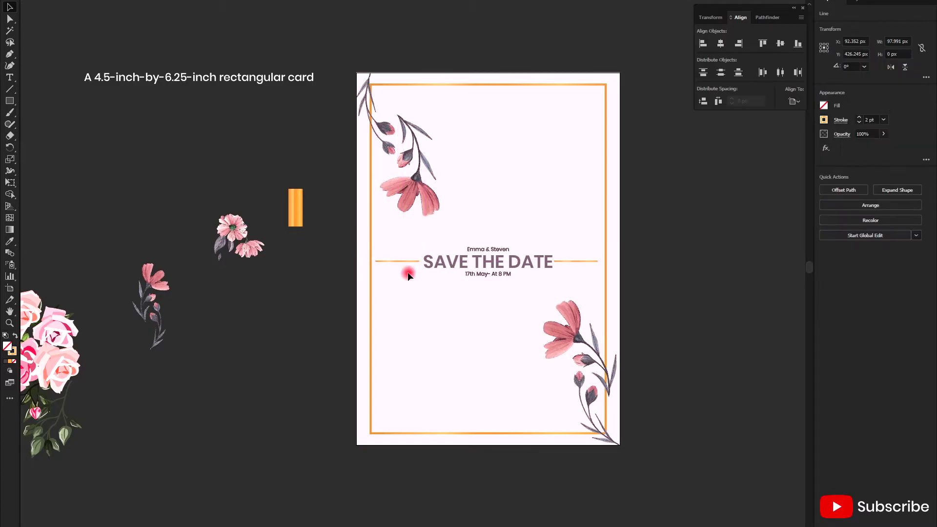
scroll(408, 274, down, 3)
scroll(449, 270, up, 3)
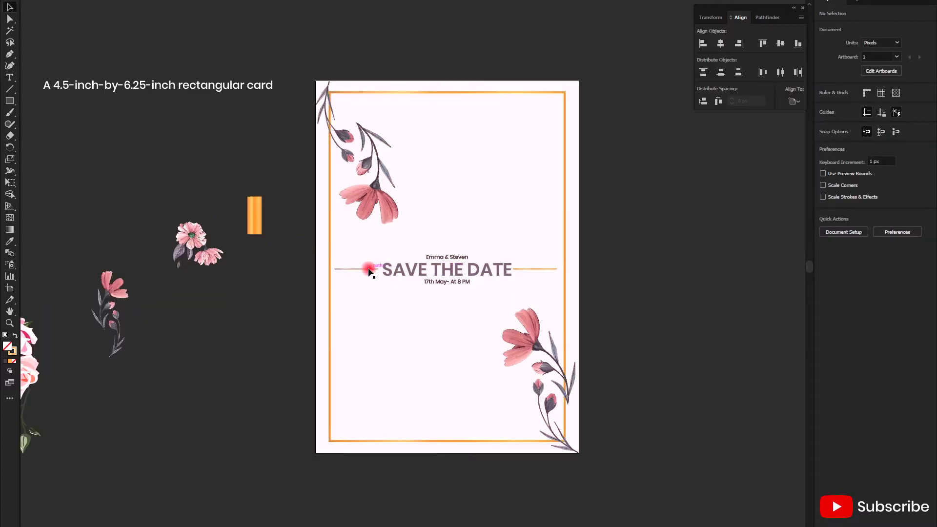
click(537, 268)
key(i)
click(392, 265)
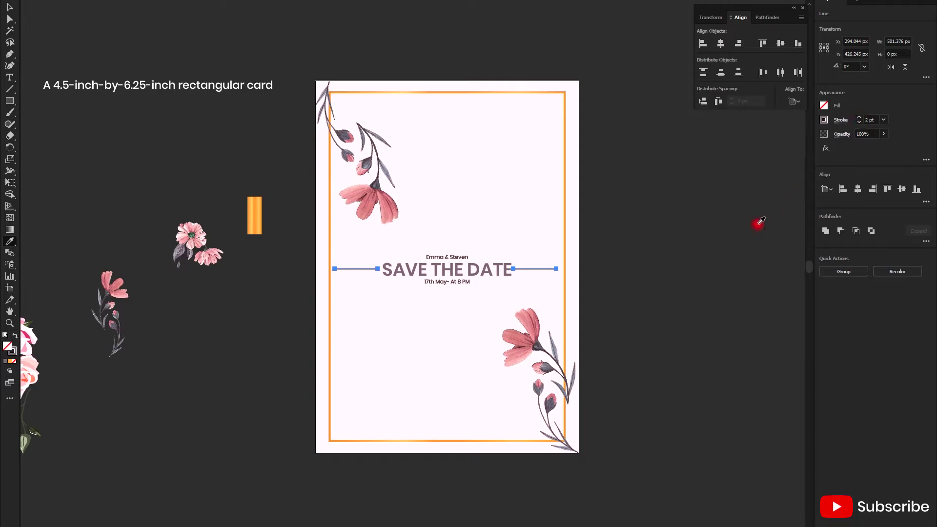
key(v)
click(705, 256)
scroll(676, 269, down, 2)
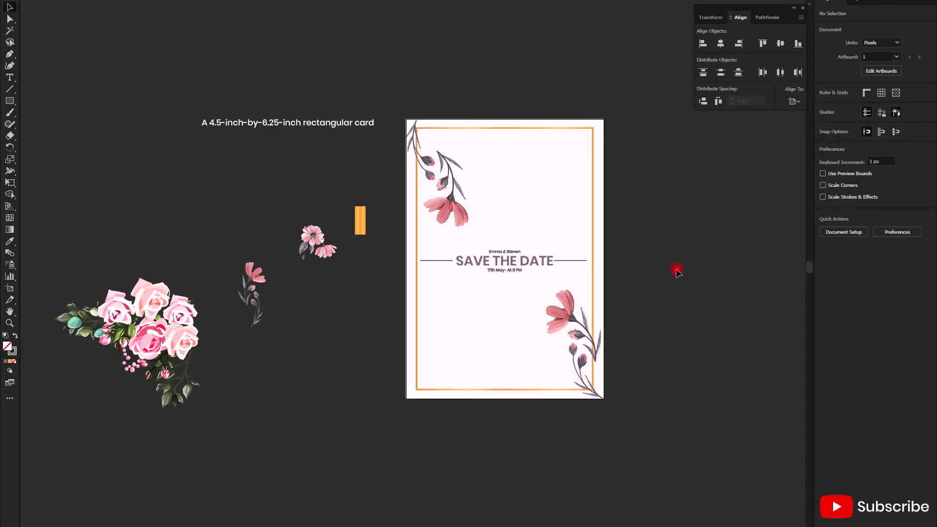
scroll(676, 269, up, 2)
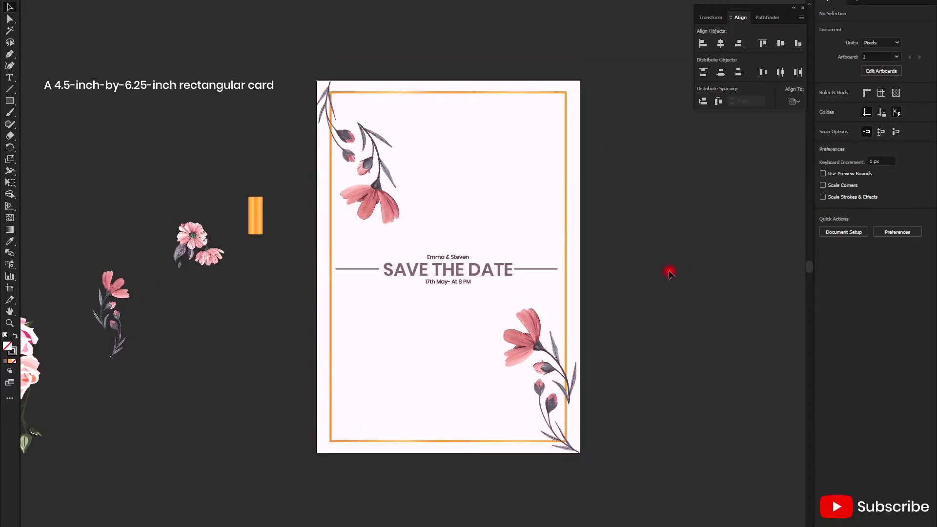
Step: Alt-drag Artboard 1 to the right, creating an Artboard 1 copy with all its artwork
scroll(437, 345, down, 2)
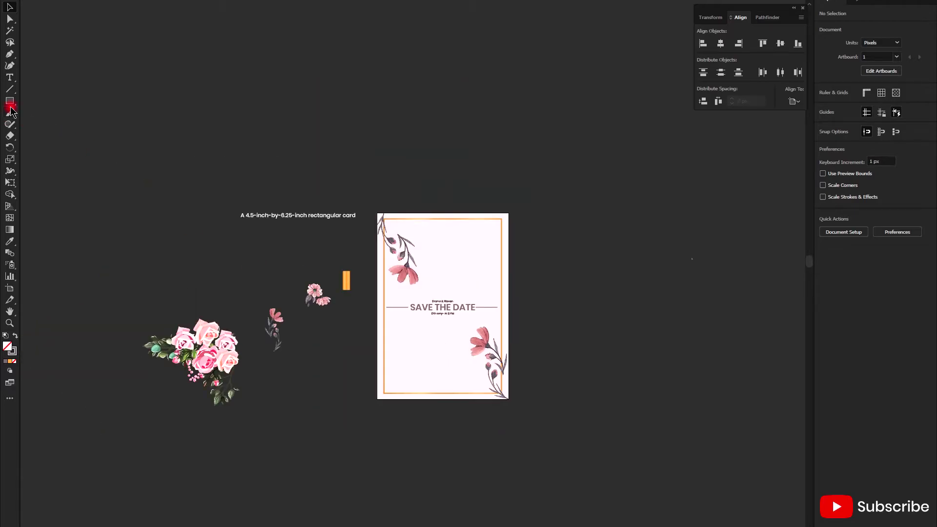
scroll(193, 148, right, 1)
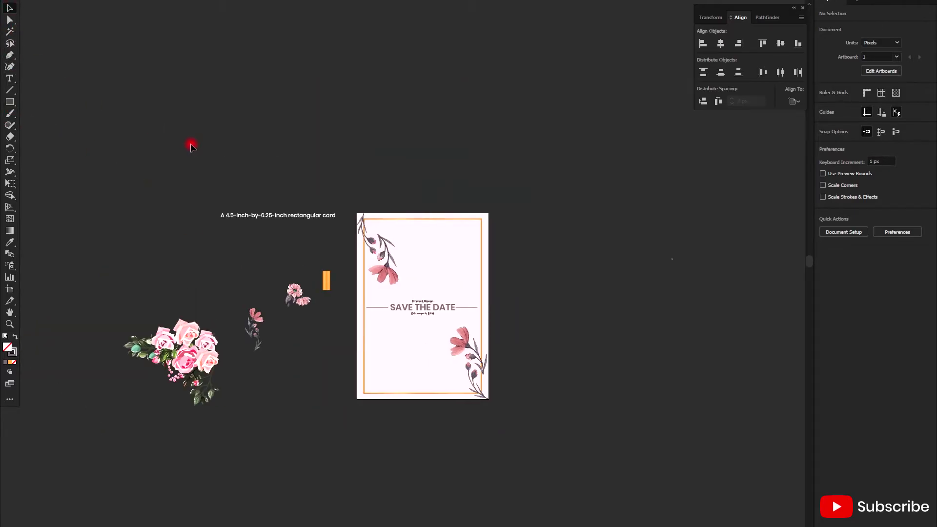
click(12, 291)
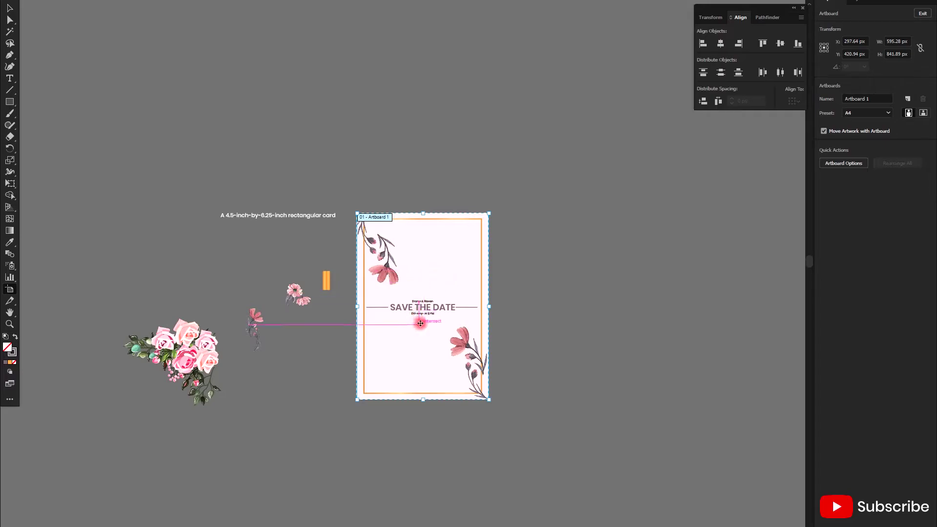
drag(421, 325, 573, 323)
click(10, 8)
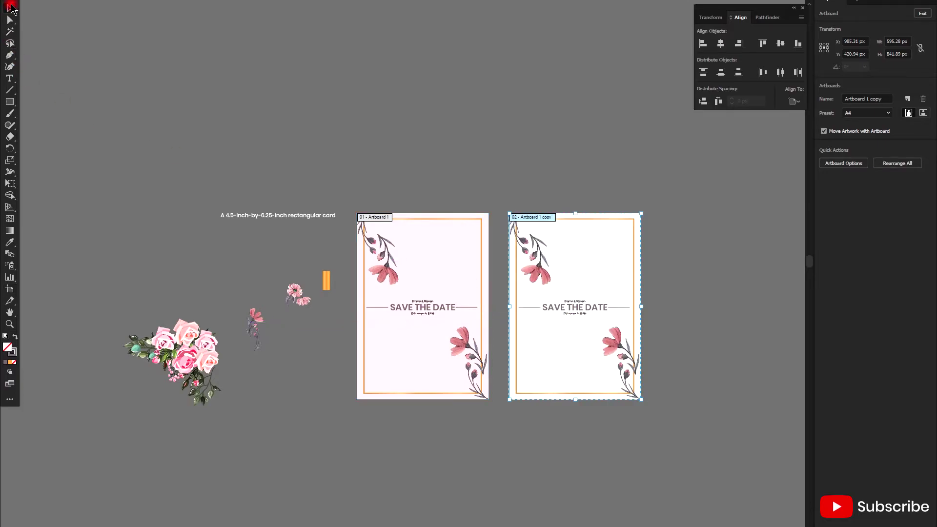
scroll(422, 233, down, 1)
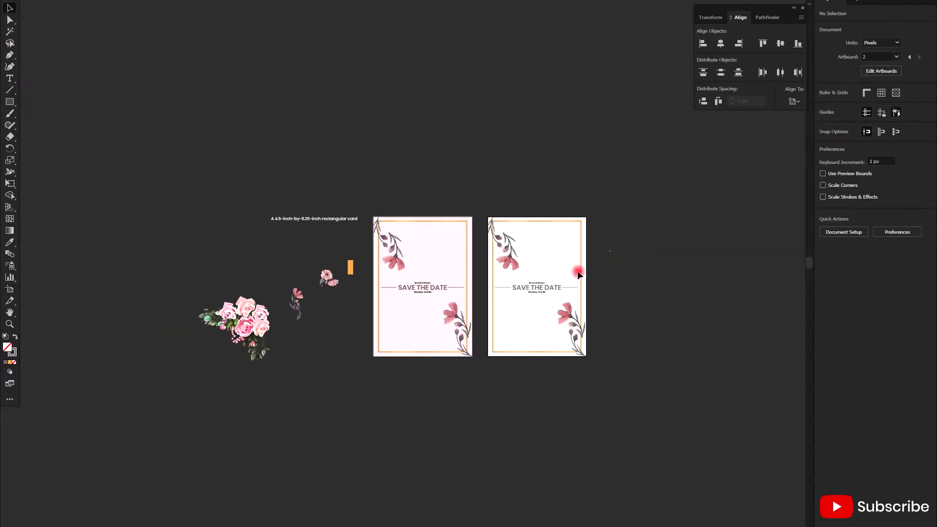
Step: Delete the bottom-right and top-left flower sprigs from the copied card
drag(494, 209, 596, 366)
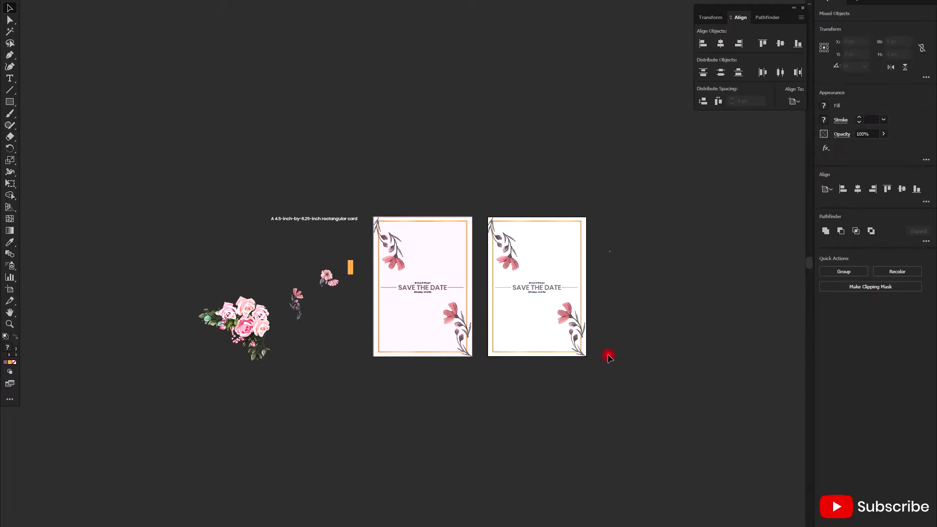
click(579, 351)
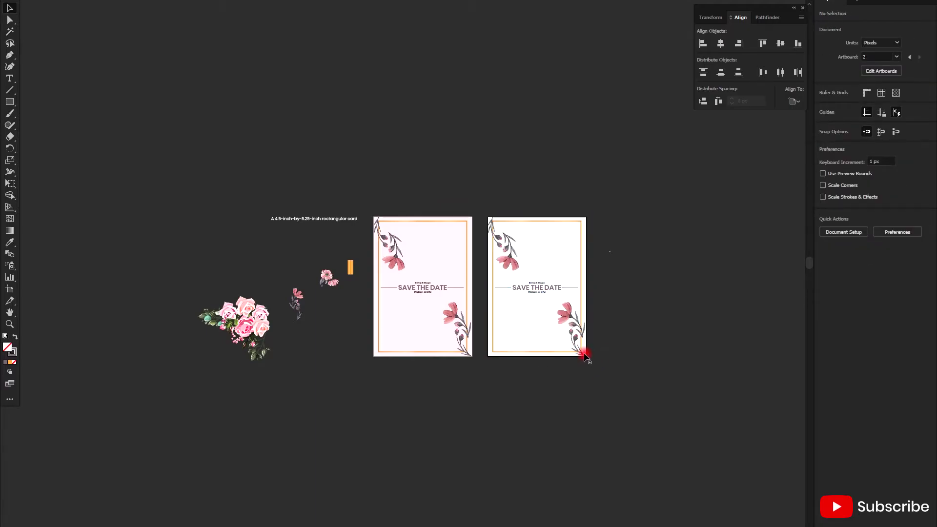
click(568, 323)
key(Delete)
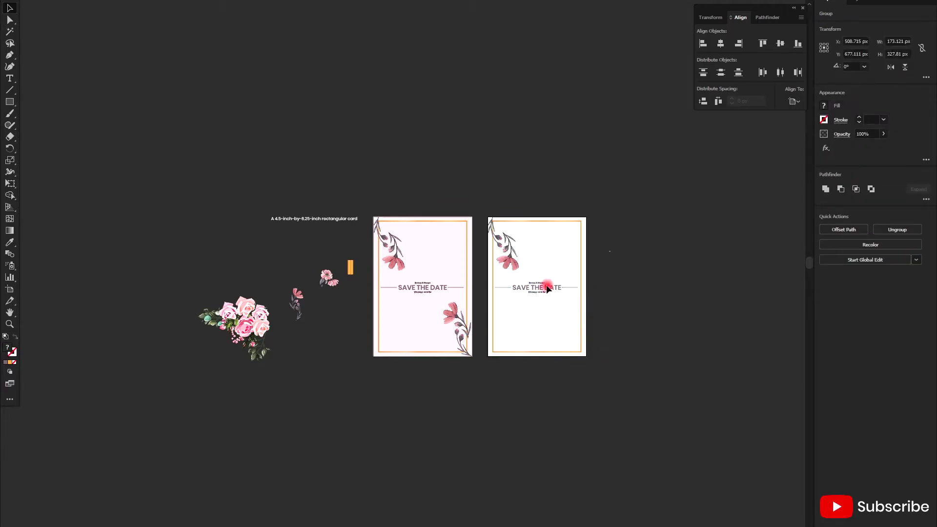
click(508, 259)
key(Delete)
Step: Delete SAVE THE DATE, both decorative lines and the names/date text from the copy
key(ctrl+a)
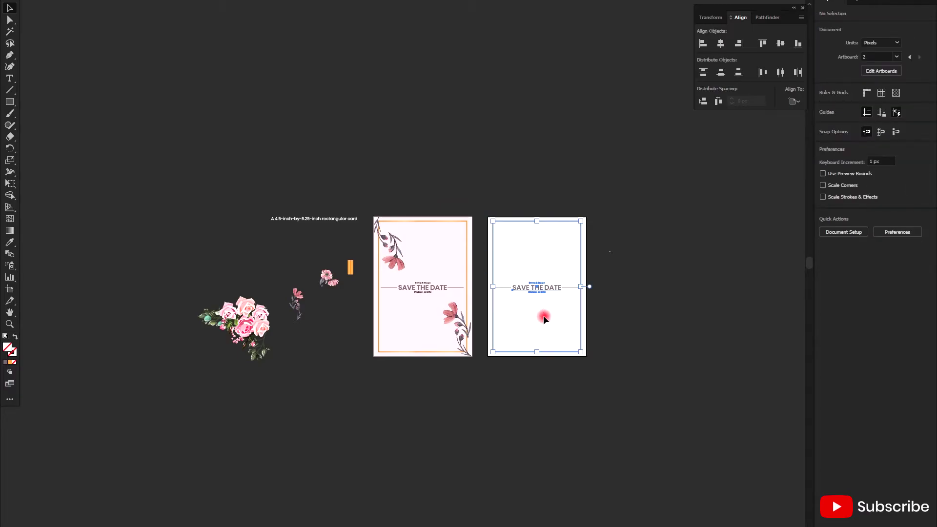
click(589, 319)
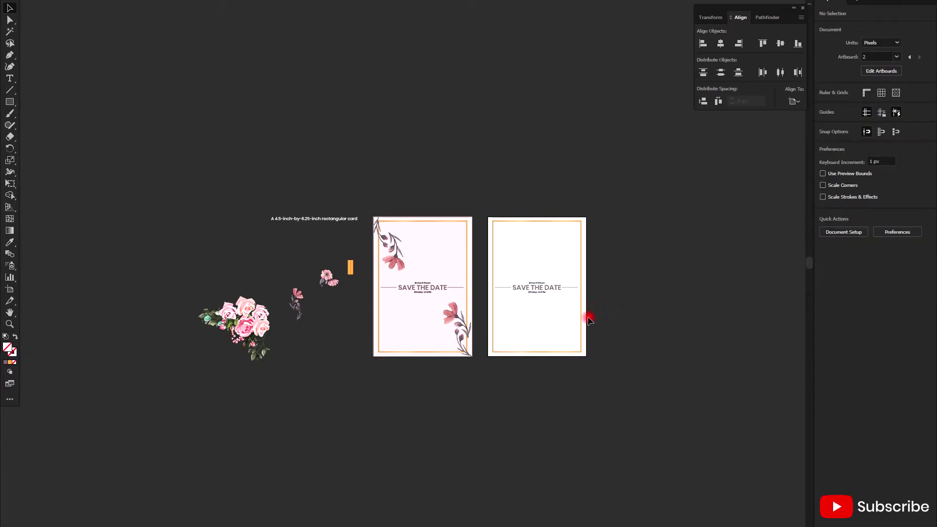
scroll(589, 320, up, 1)
double_click(517, 277)
key(BackSpace)
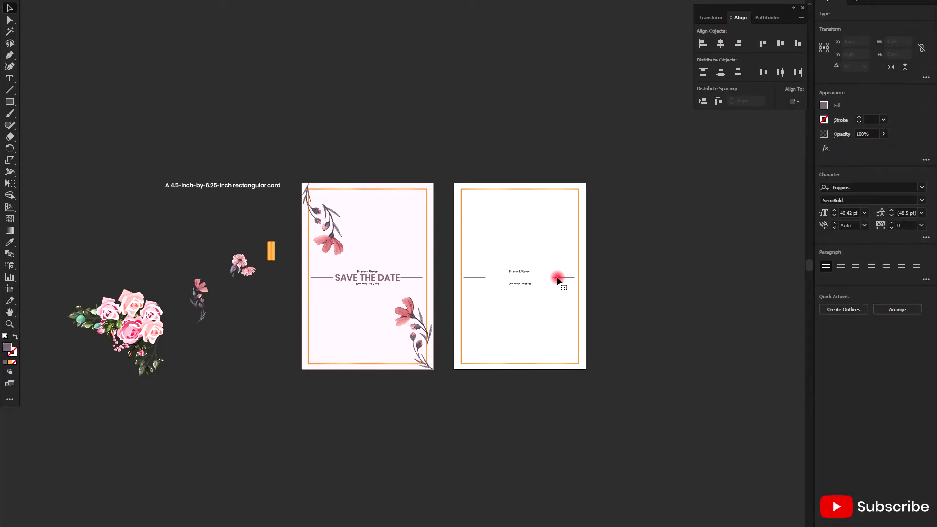
click(558, 281)
key(Delete)
click(470, 277)
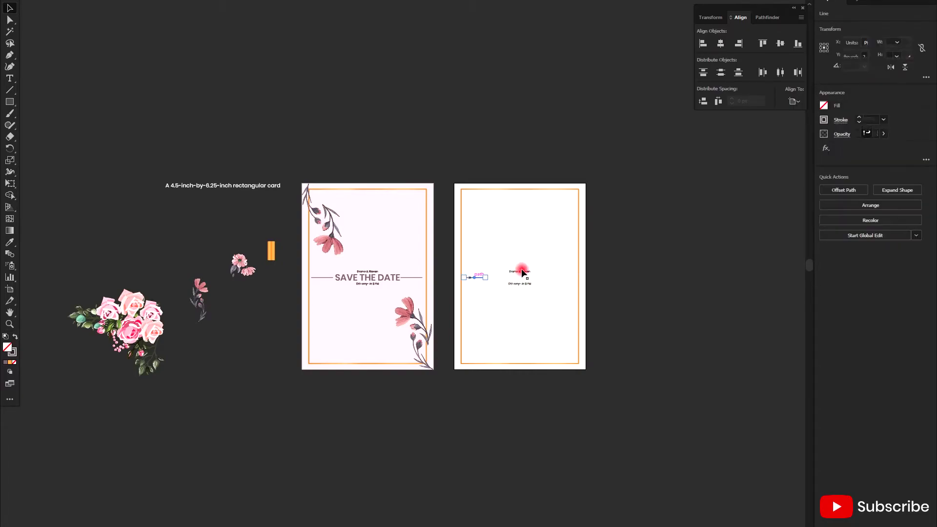
key(Delete)
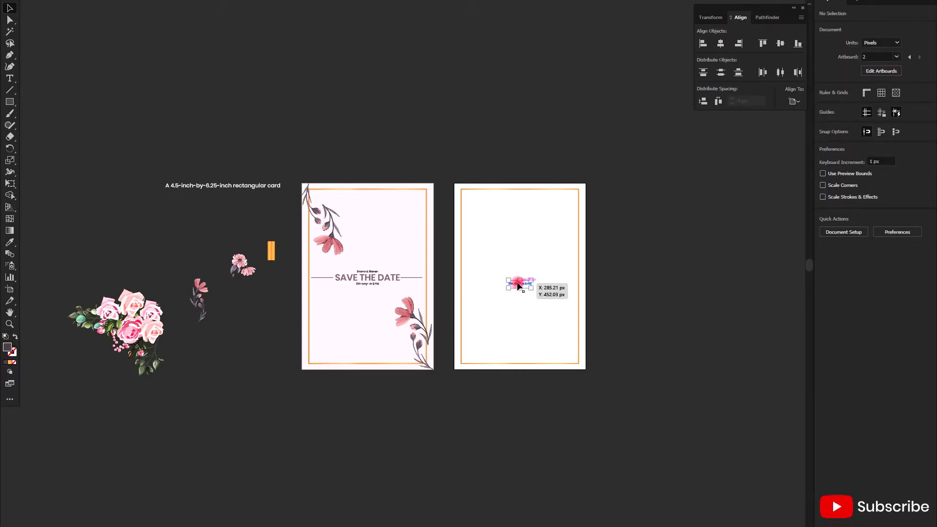
key(Delete)
click(402, 231)
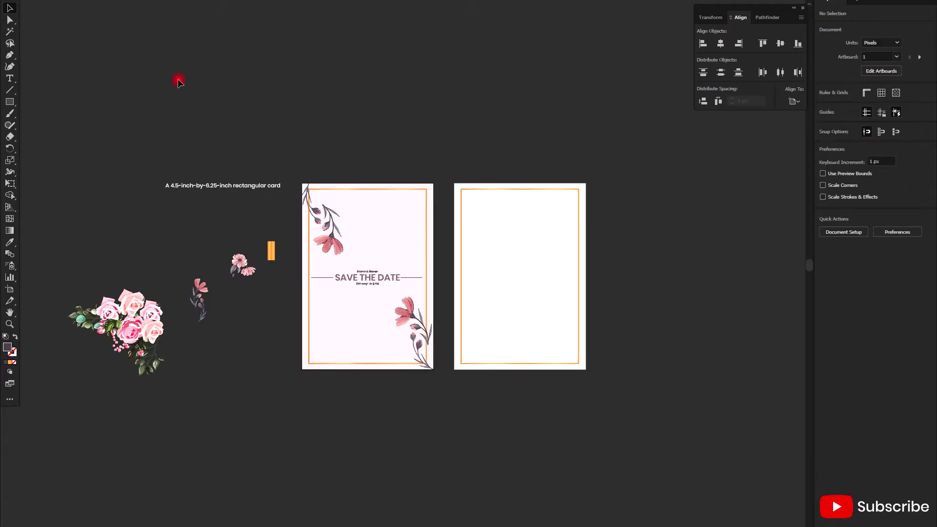
click(85, 0)
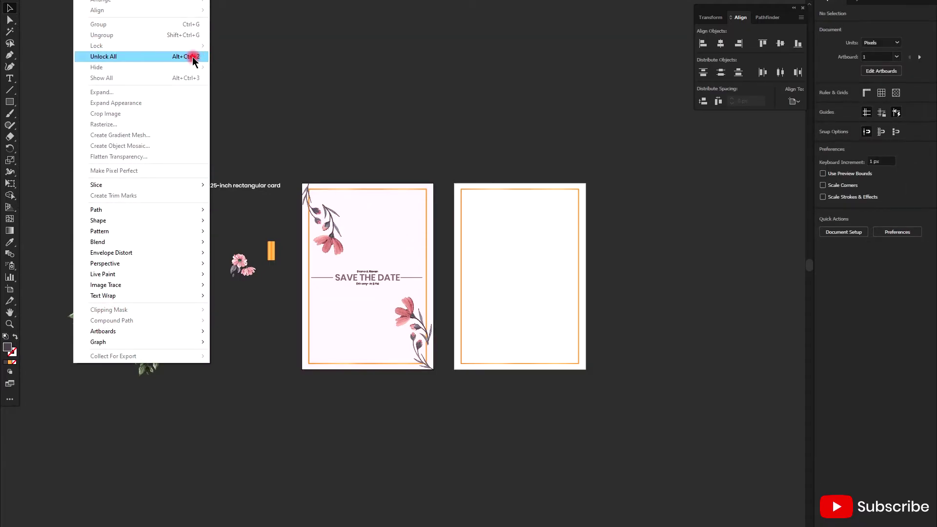
Step: Unlock all, align the second card's background, then lock both card backgrounds
click(193, 56)
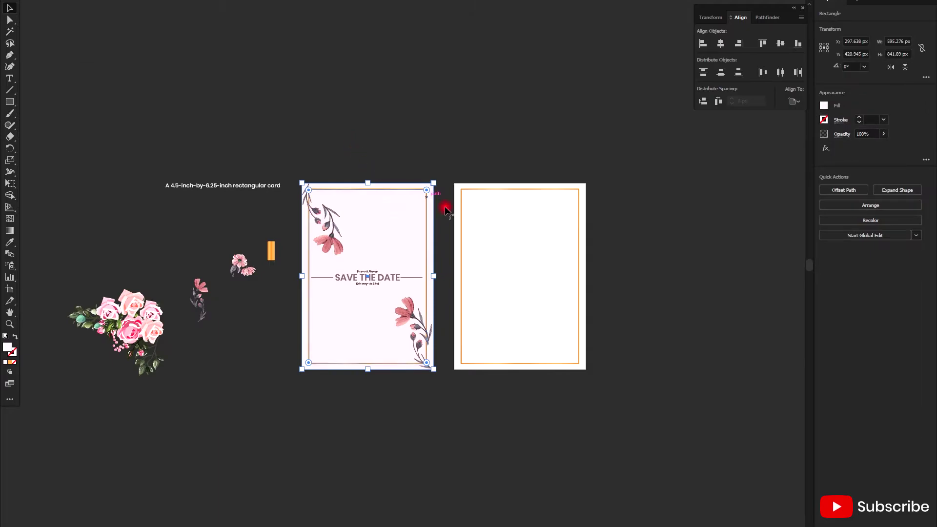
click(415, 147)
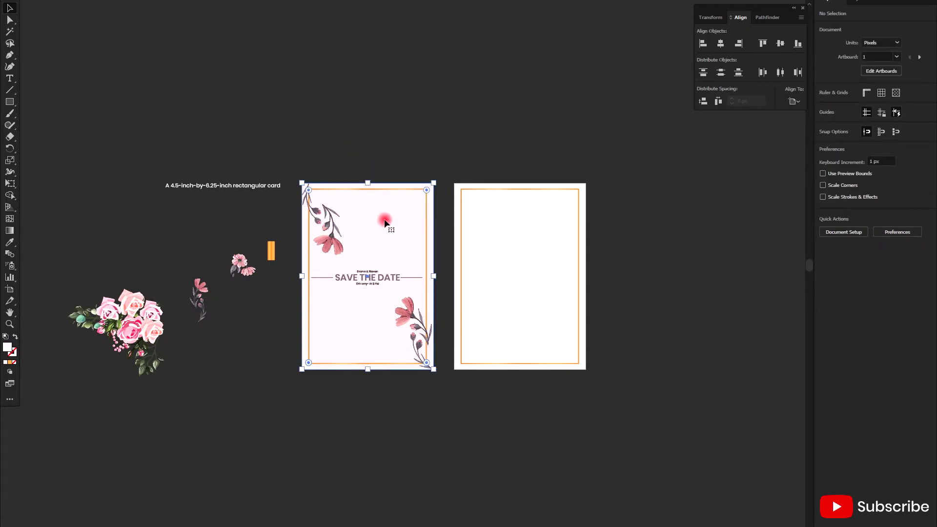
drag(385, 223, 531, 232)
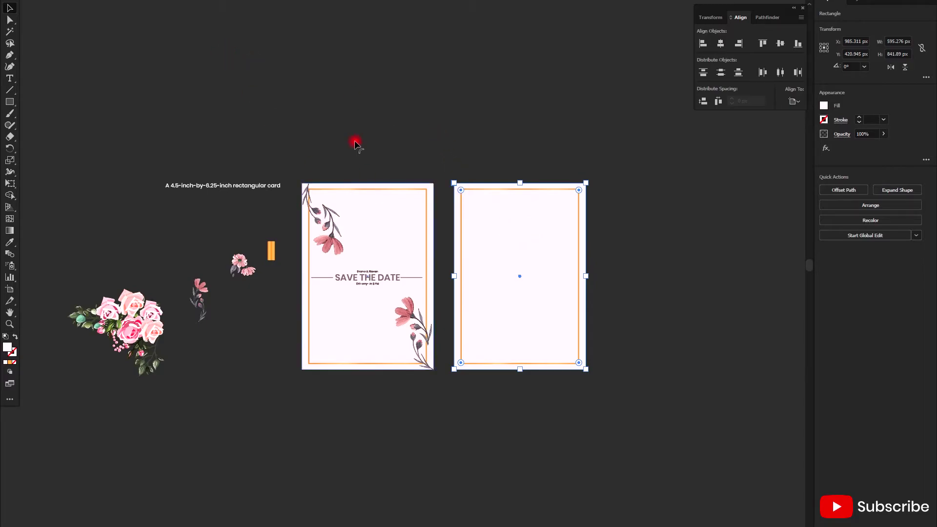
drag(355, 144, 497, 239)
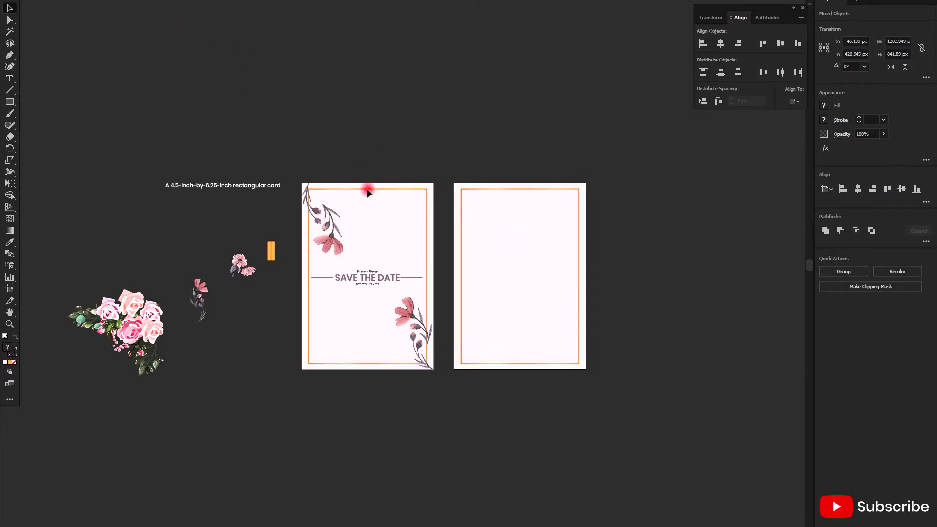
click(367, 189)
shift+click(508, 230)
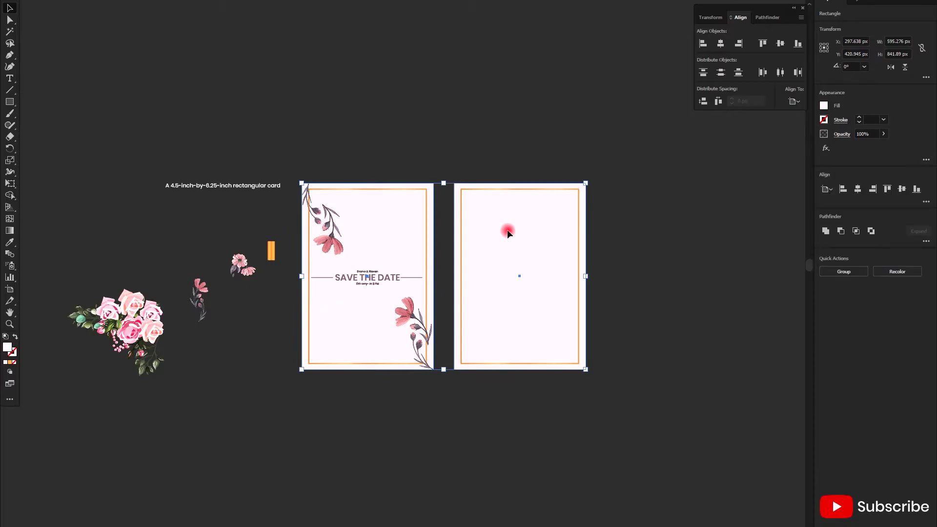
right_click(74, 364)
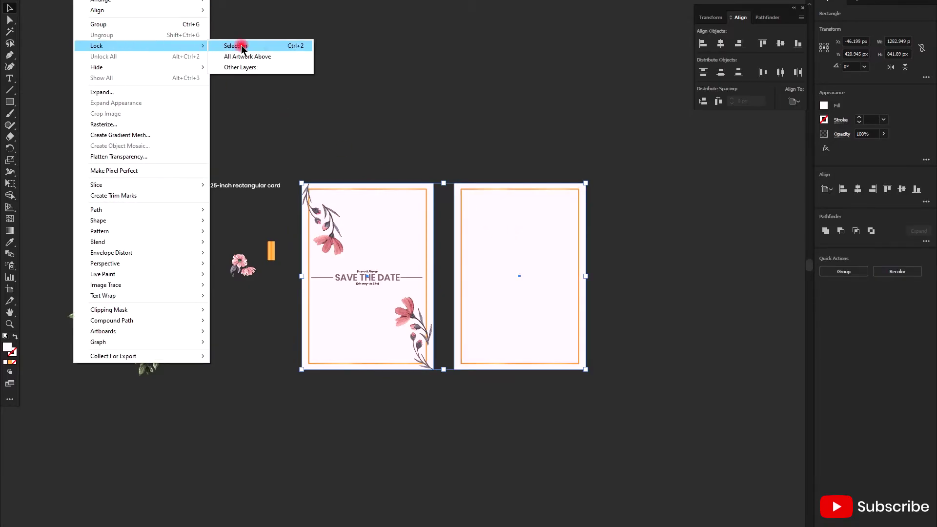
click(306, 44)
scroll(537, 134, down, 1)
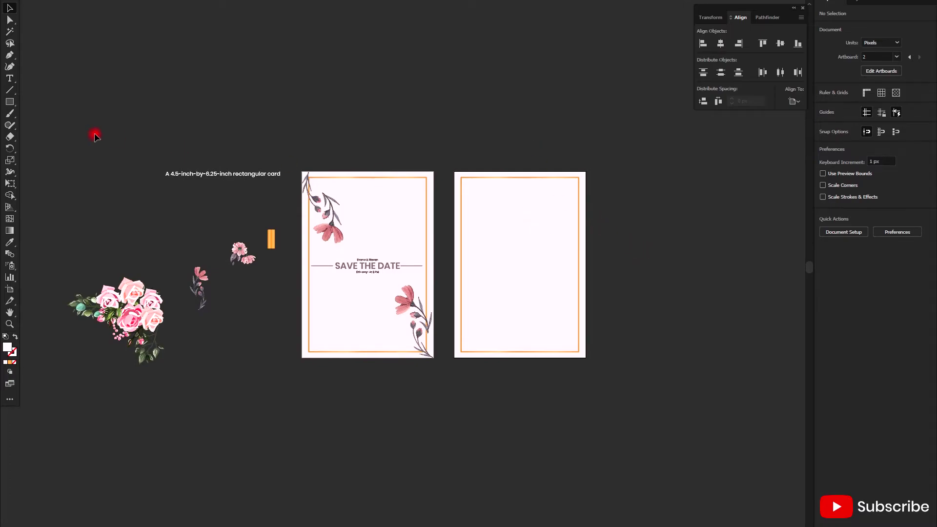
Step: Draw a centred rectangle on the back card filled with pink sampled from the flower
click(10, 103)
drag(480, 228, 567, 307)
click(721, 43)
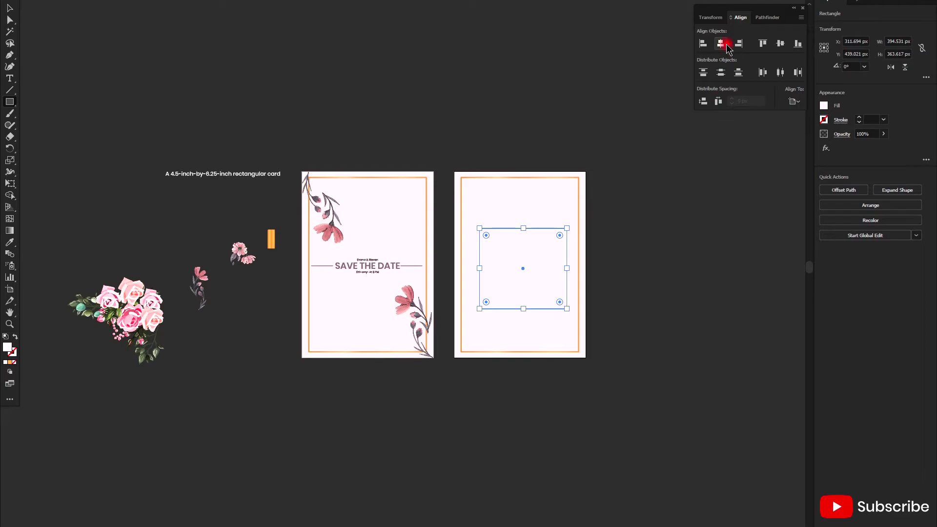
click(781, 43)
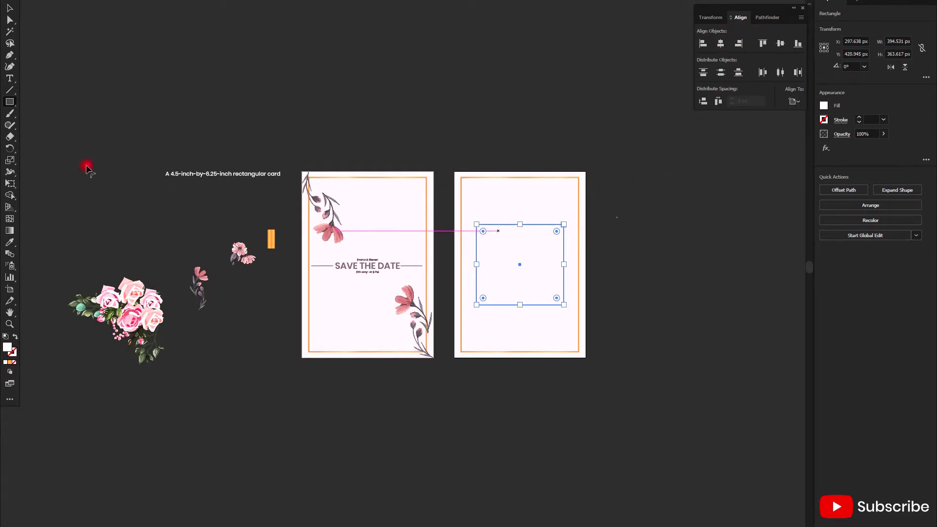
click(10, 242)
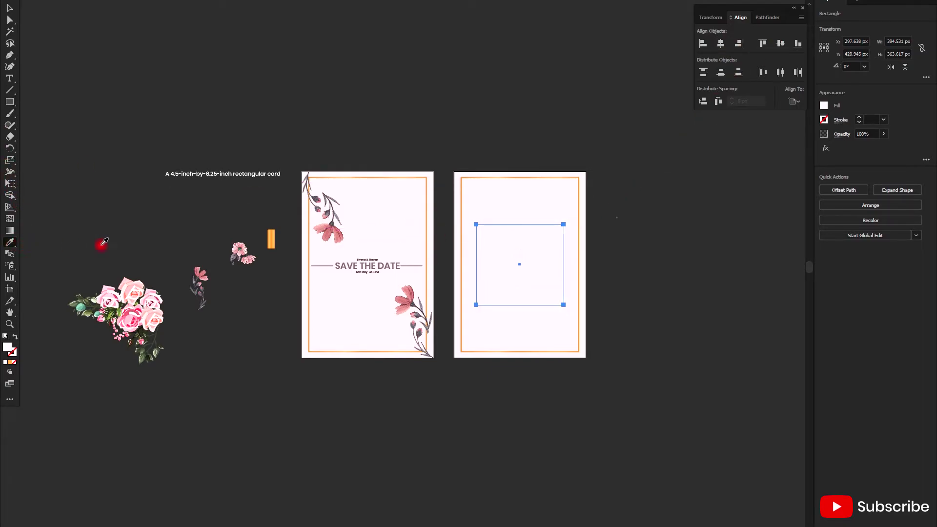
click(331, 231)
key(v)
click(667, 226)
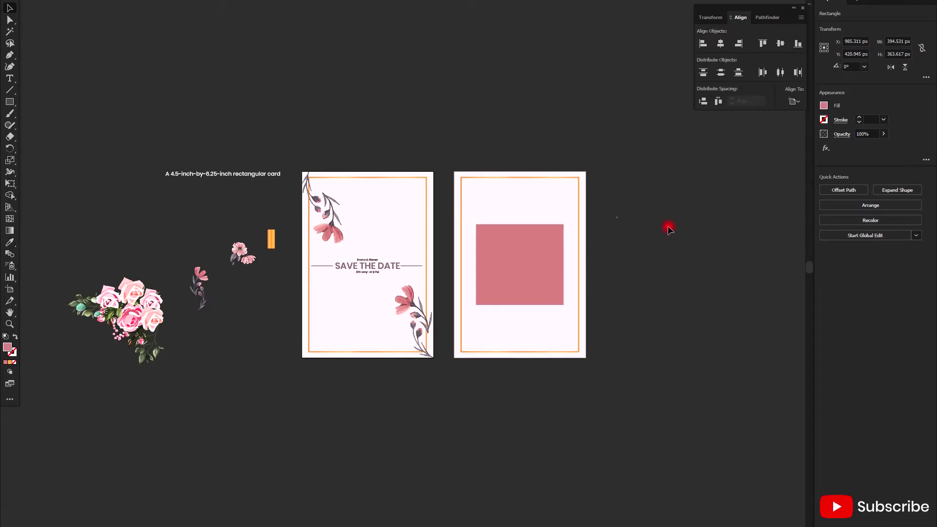
Step: Make the pink panel taller and narrower, then recentre it on the card
scroll(668, 227, down, 2)
click(529, 215)
drag(520, 177, 520, 168)
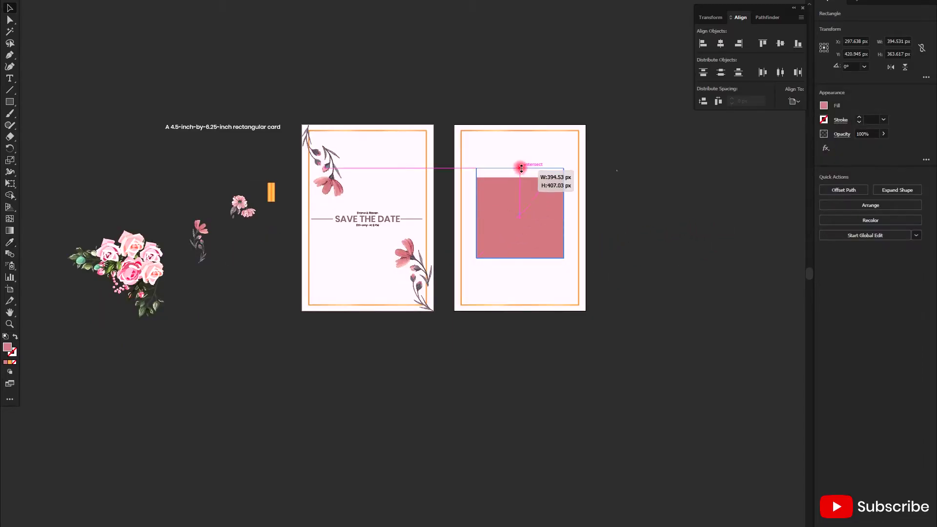
drag(520, 258, 520, 271)
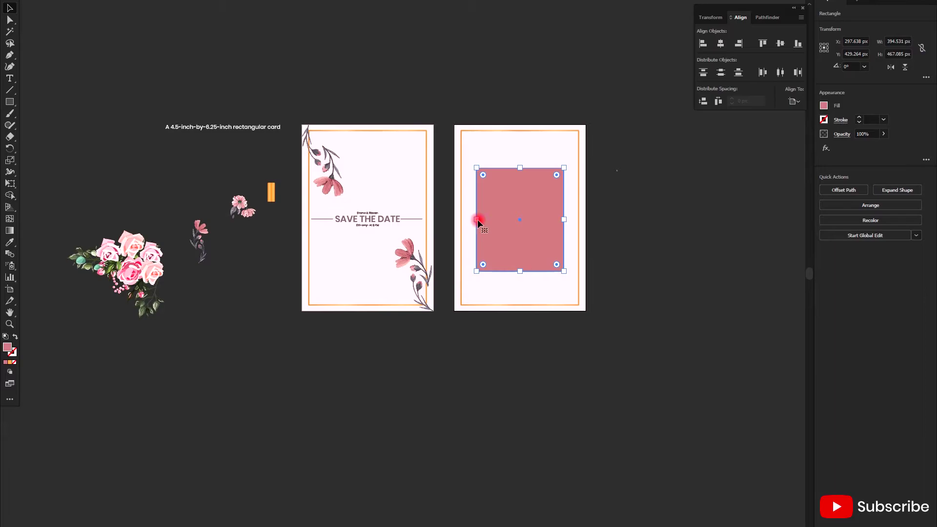
drag(476, 219, 491, 219)
drag(564, 219, 556, 220)
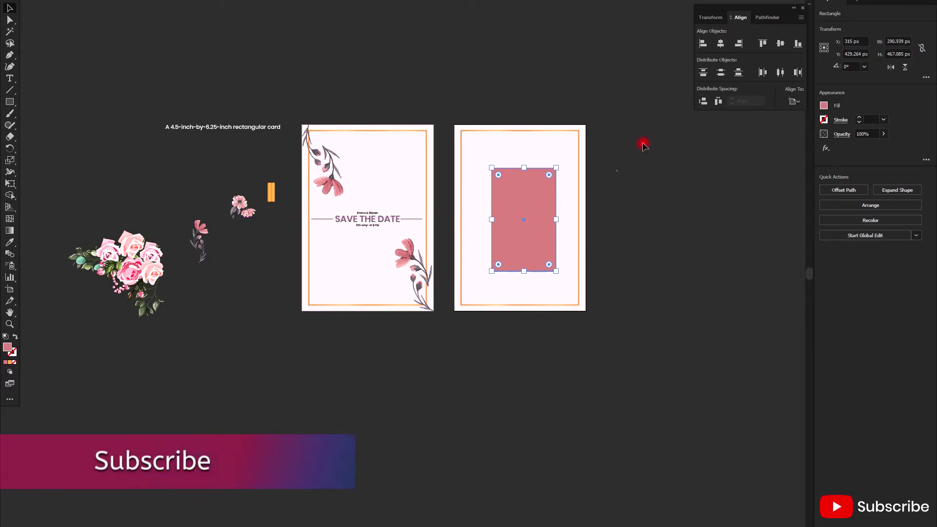
click(721, 43)
click(780, 43)
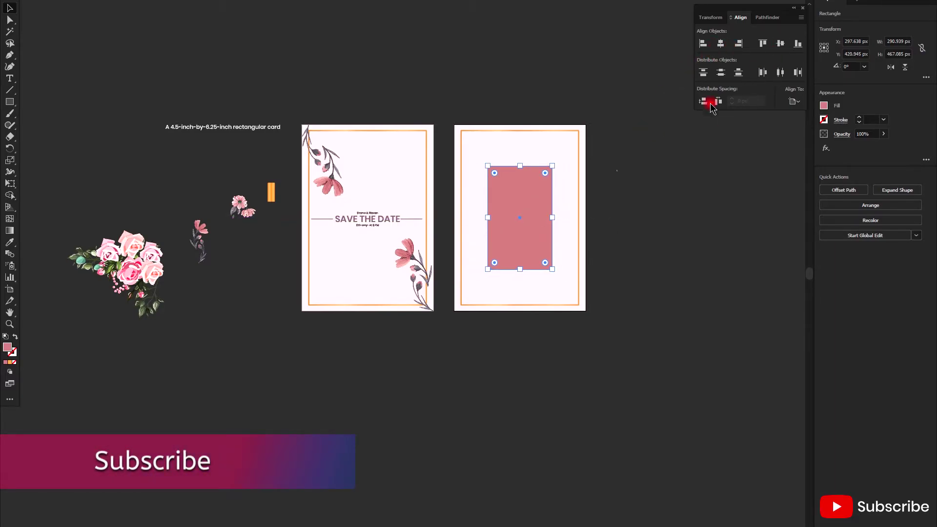
click(634, 193)
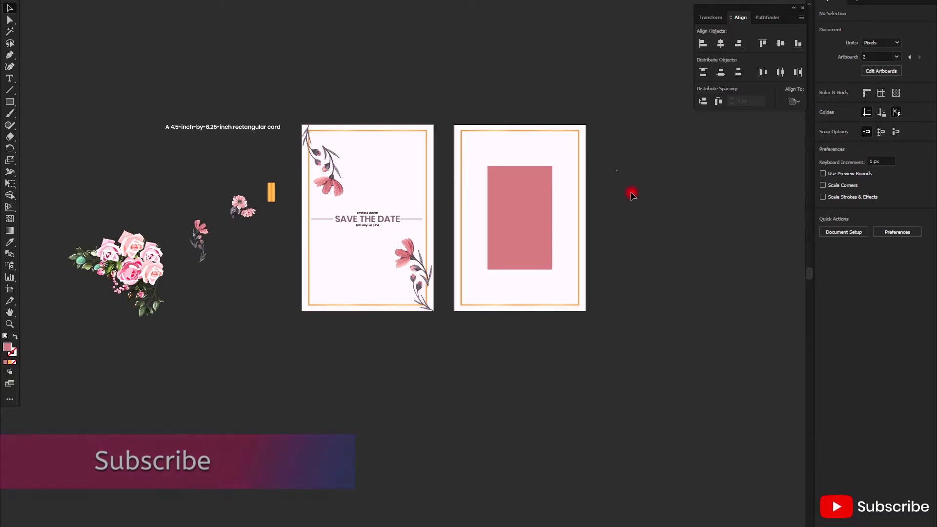
Step: Type the couple's names as a text object on the pink panel
key(t)
click(506, 196)
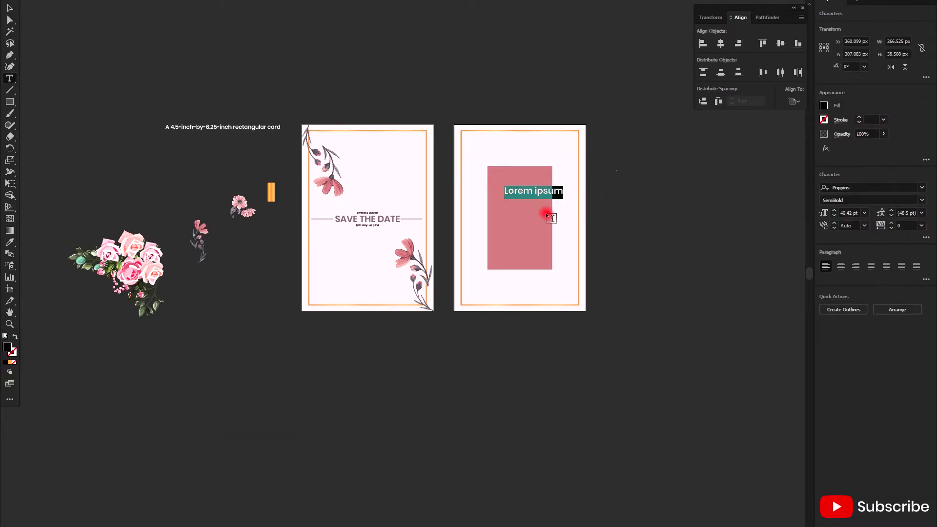
text(E)
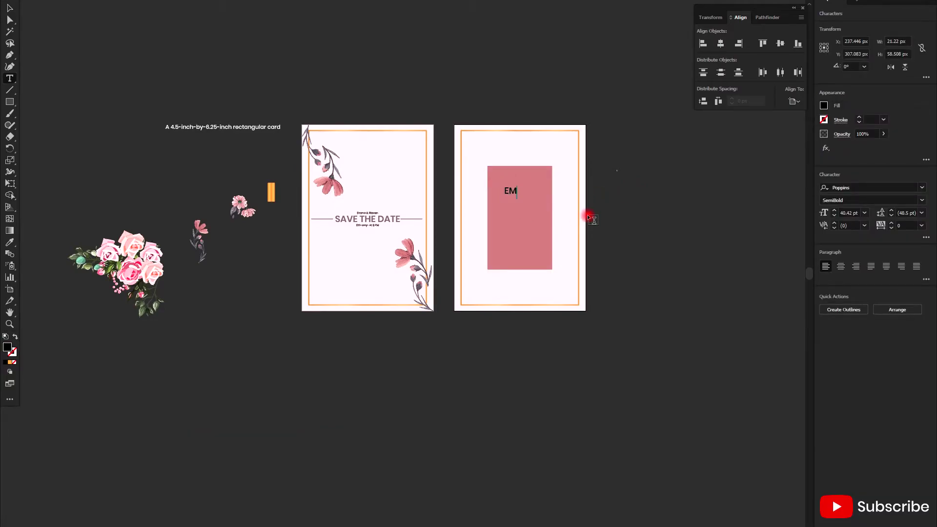
text(mma)
text(&)
text( S)
text(te)
key(BackSpace)
key(BackSpace)
text(t)
text(eve)
key(BackSpace)
key(BackSpace)
text(ven)
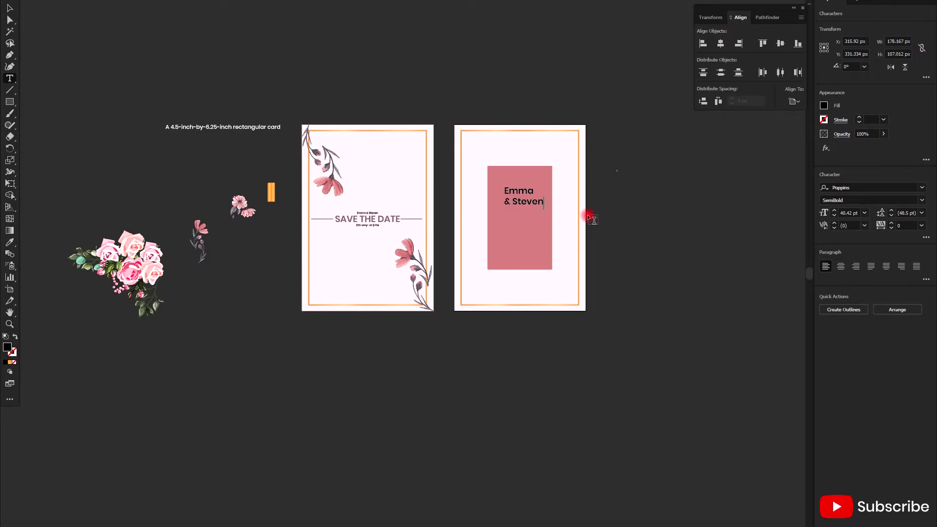
key(Escape)
Step: Set the names text to white fill and the Satisfy Regular font
click(824, 106)
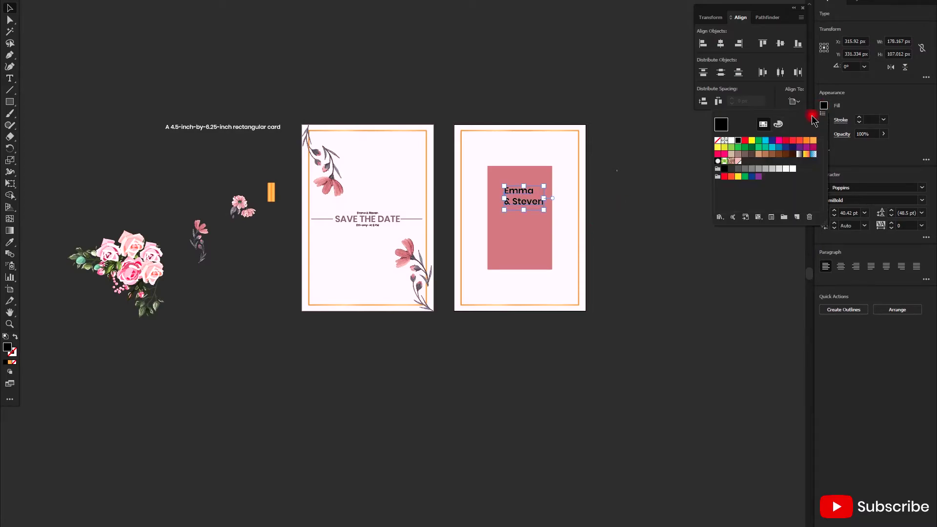
click(732, 140)
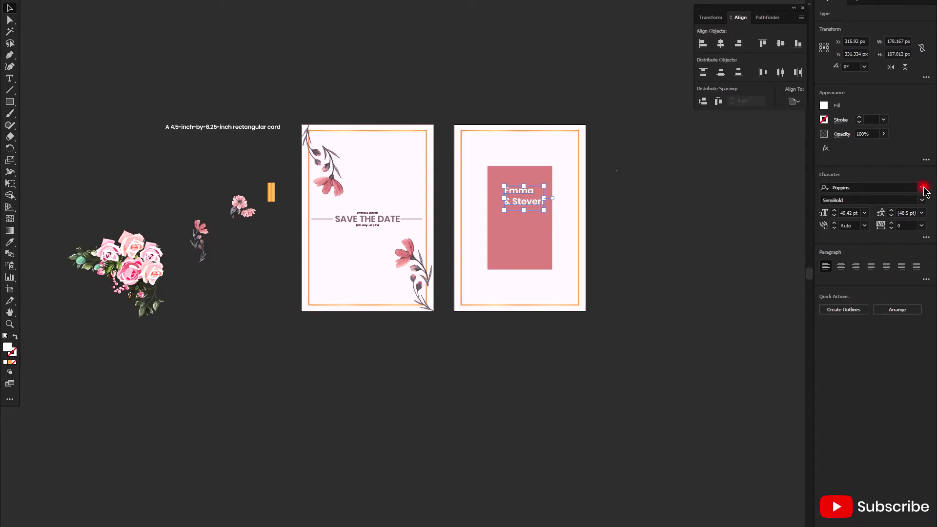
click(924, 188)
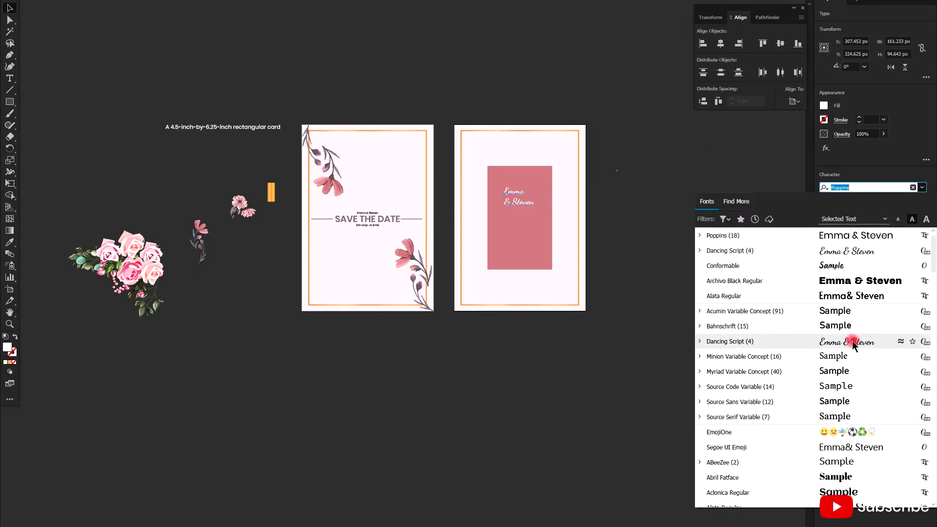
scroll(853, 344, down, 5)
scroll(843, 389, down, 3)
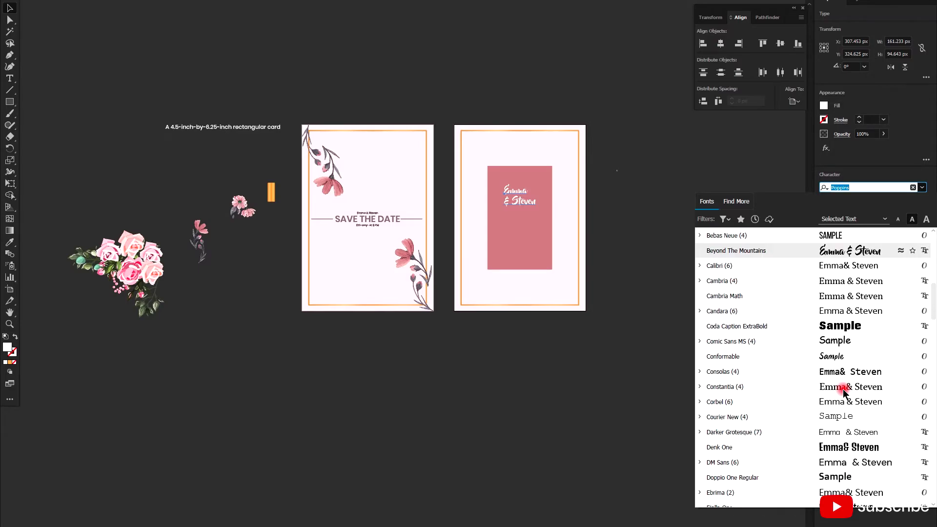
scroll(842, 414, down, 2)
scroll(842, 415, down, 2)
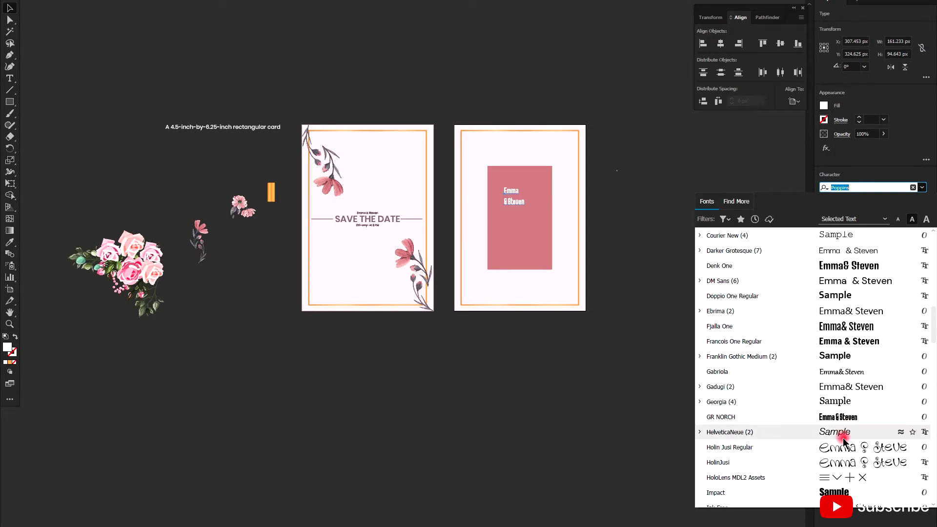
scroll(843, 437, down, 5)
scroll(842, 438, down, 2)
scroll(843, 438, down, 3)
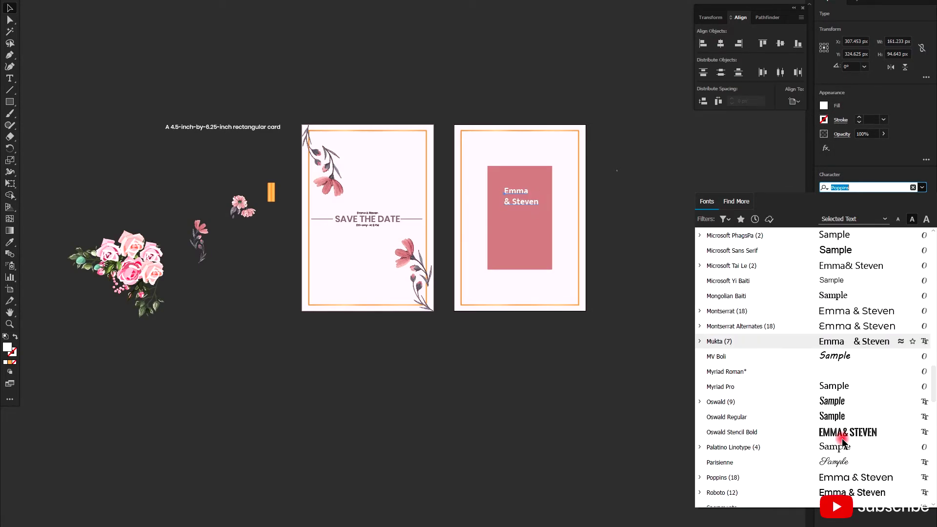
scroll(842, 438, down, 1)
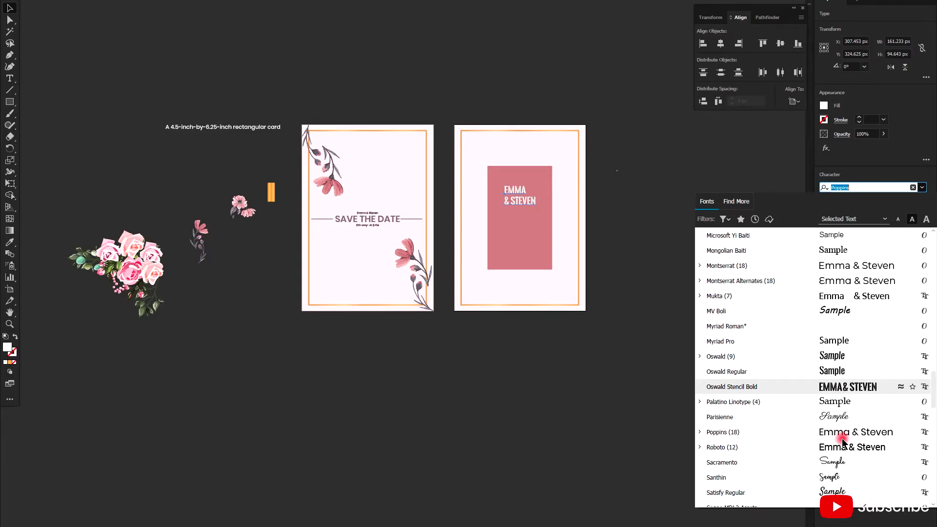
click(833, 492)
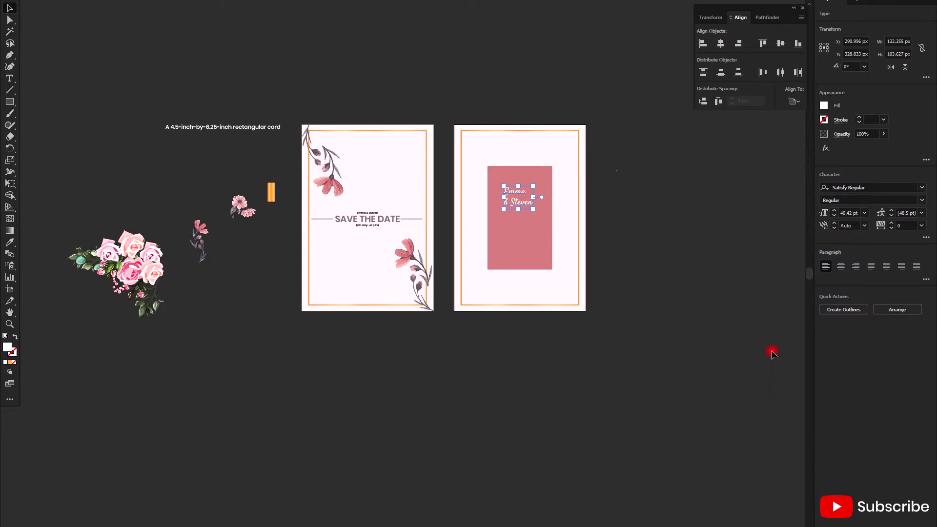
Step: Convert the names text to outlines and ungroup the outlined lettering
scroll(526, 182, up, 5)
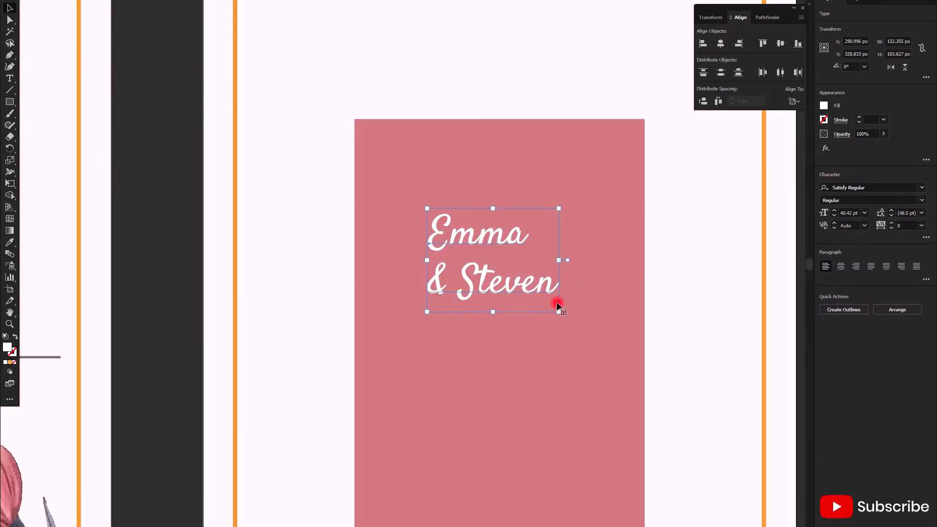
click(857, 313)
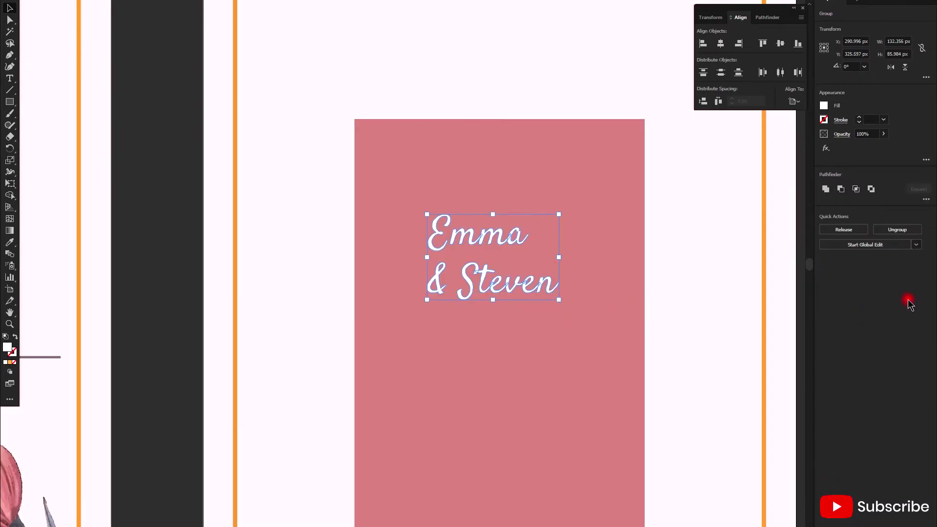
click(904, 238)
key(ctrl+h)
scroll(517, 272, down, 3)
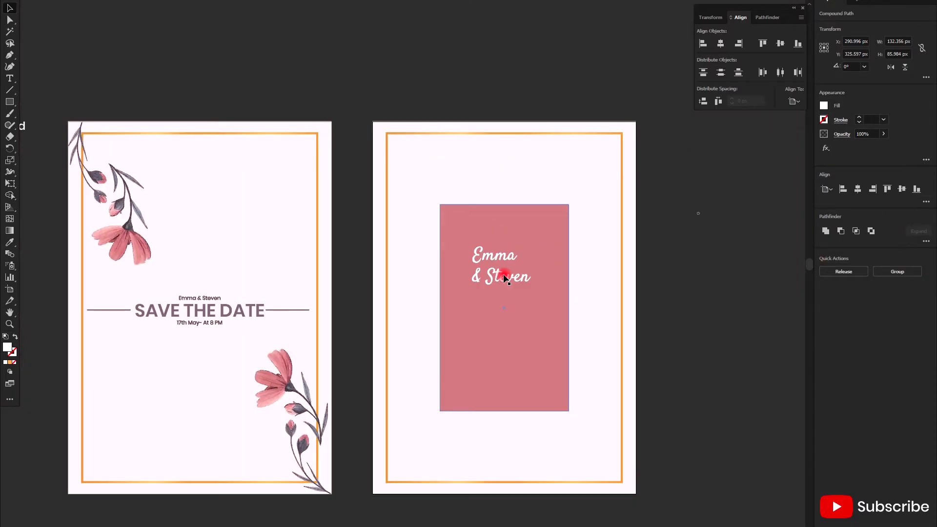
scroll(508, 264, down, 2)
click(499, 260)
click(540, 255)
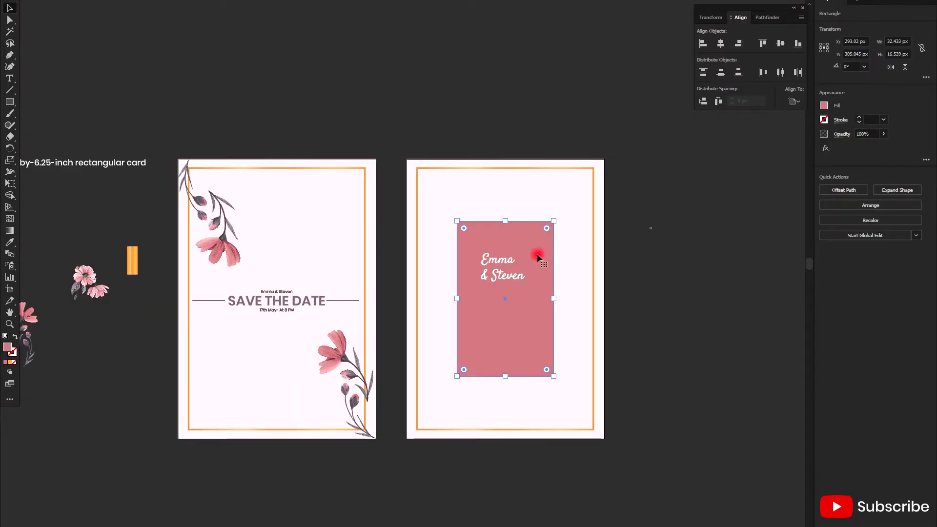
key(ctrl+shift+a)
scroll(505, 246, up, 3)
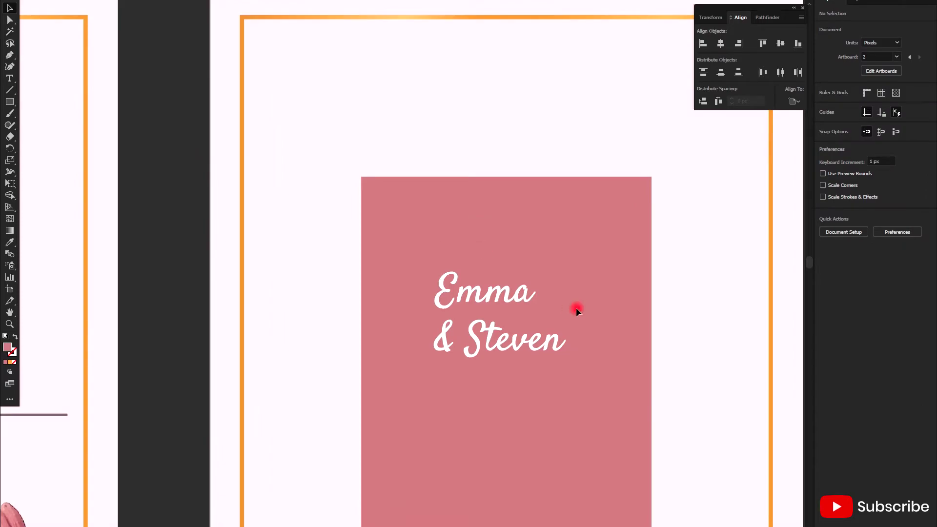
Step: Select Emma and Steven and centre them horizontally on each other
drag(578, 304, 533, 293)
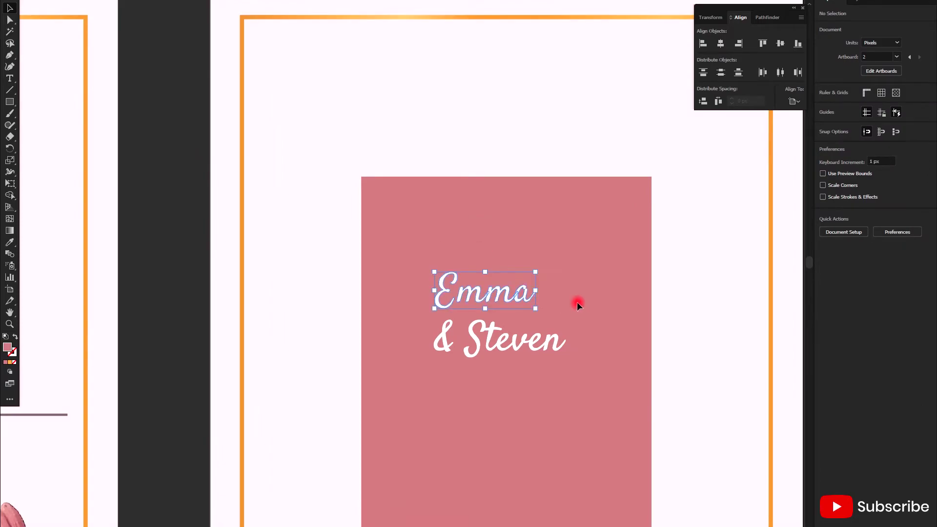
click(474, 339)
shift+click(517, 342)
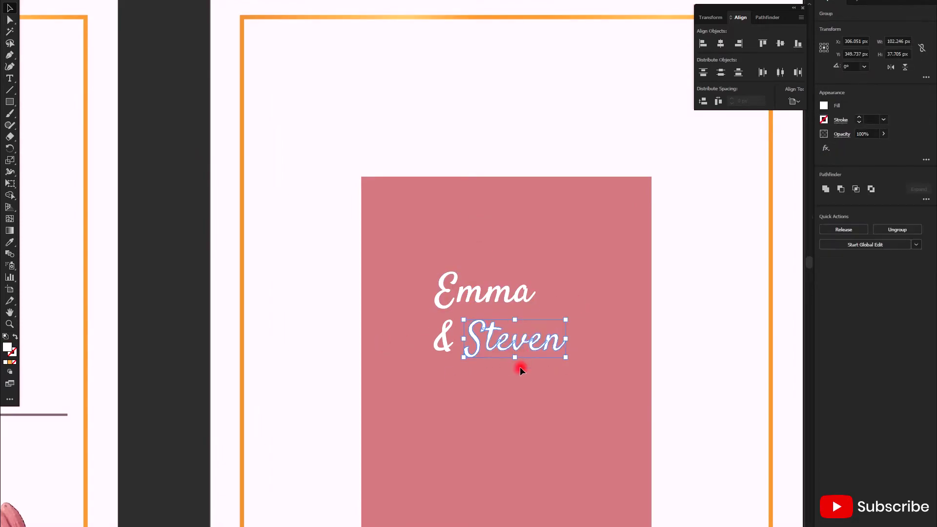
shift+click(513, 292)
click(721, 43)
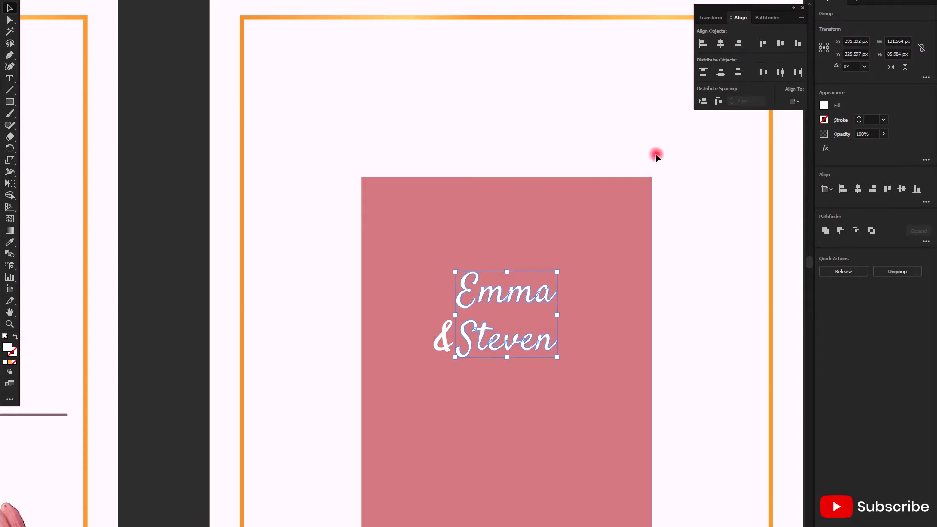
Step: Enlarge Emma and Steven, re-centre Emma, and nudge Steven down
scroll(525, 314, down, 2)
click(530, 322)
click(523, 298)
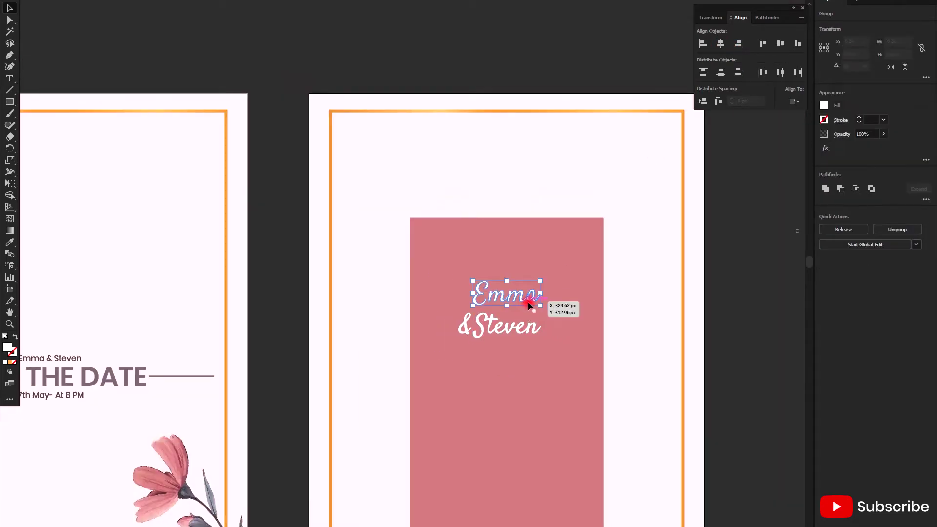
drag(546, 305, 577, 314)
click(722, 44)
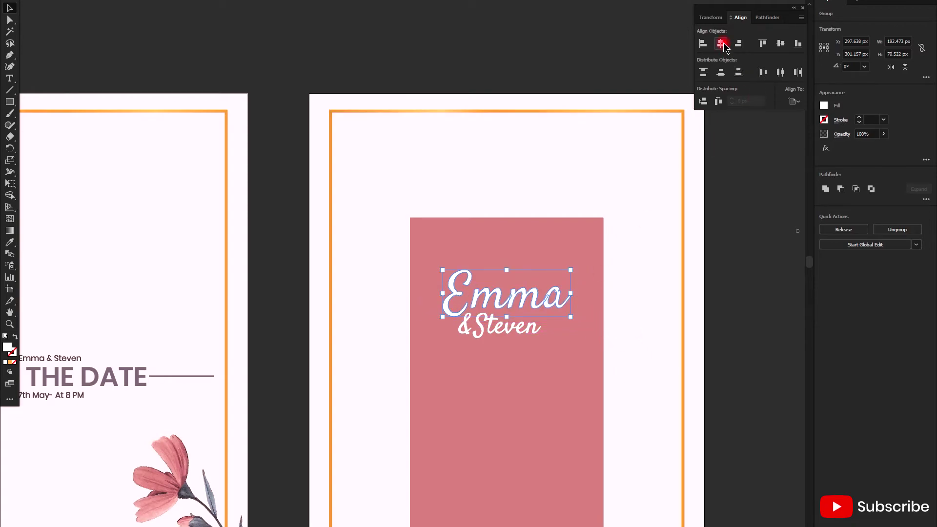
click(522, 327)
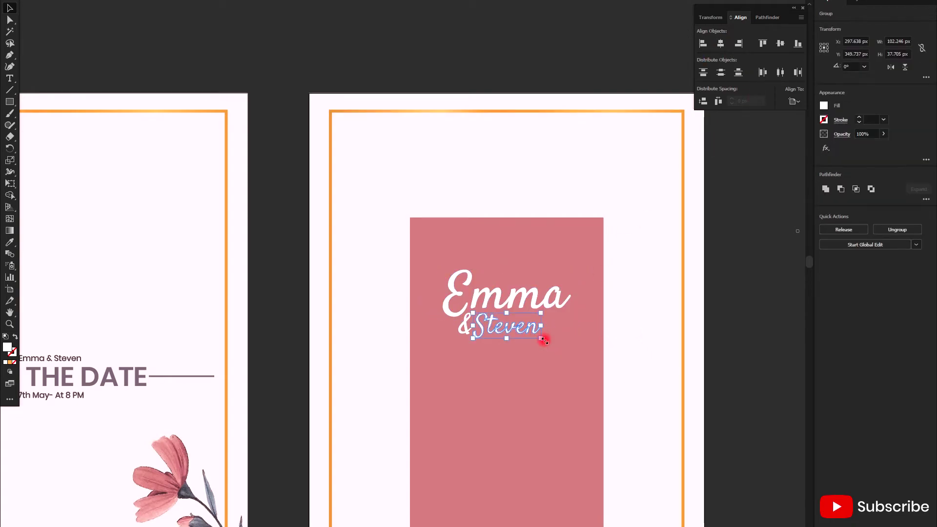
drag(543, 336, 571, 357)
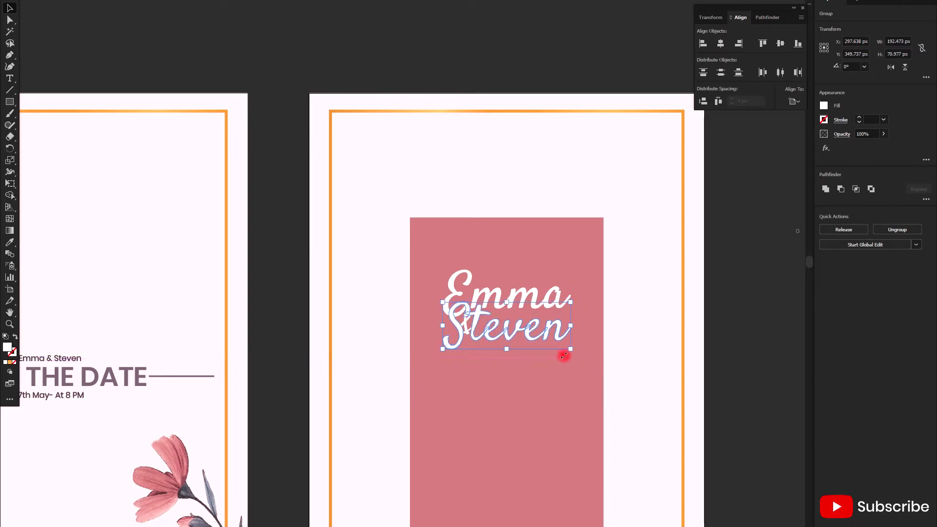
scroll(566, 356, down, 5)
key(shift+Down)
key(shift+Down)
key(shift+Down)
Step: Nudge Steven further down beneath Emma and clear the selection
key(shift+Down)
key(shift+Down)
key(shift+Down)
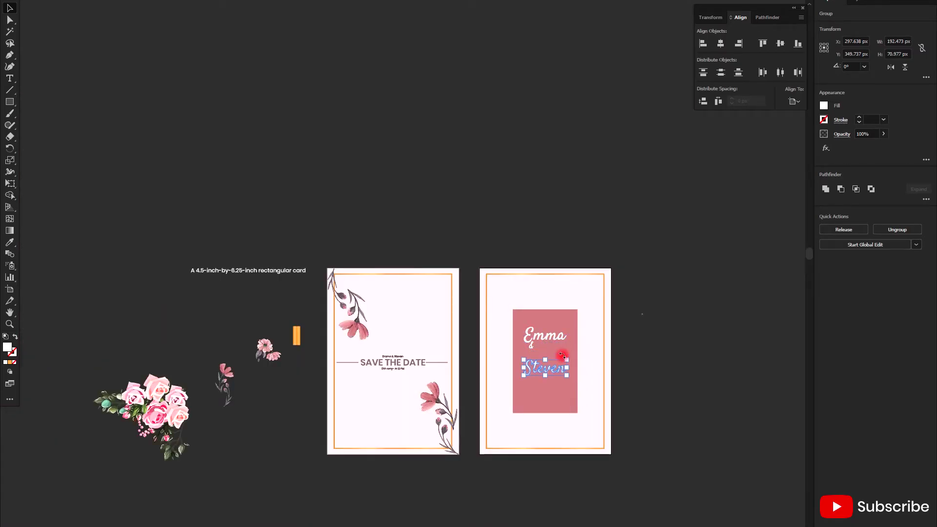
key(shift+Down)
key(shift+Down)
key(shift+Down)
key(shift+Down)
key(shift+Down)
key(shift+Down)
key(ctrl+shift+a)
scroll(556, 366, up, 2)
scroll(551, 375, up, 2)
scroll(549, 371, down, 1)
Step: Resize the white ampersand and centre it horizontally and vertically on the pink panel
drag(521, 282, 594, 331)
scroll(522, 283, up, 1)
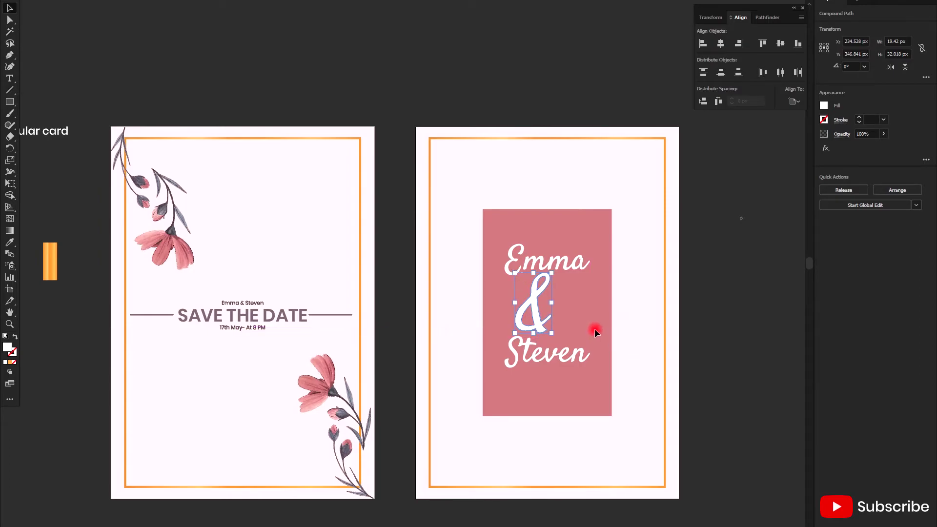
click(720, 43)
scroll(575, 336, up, 1)
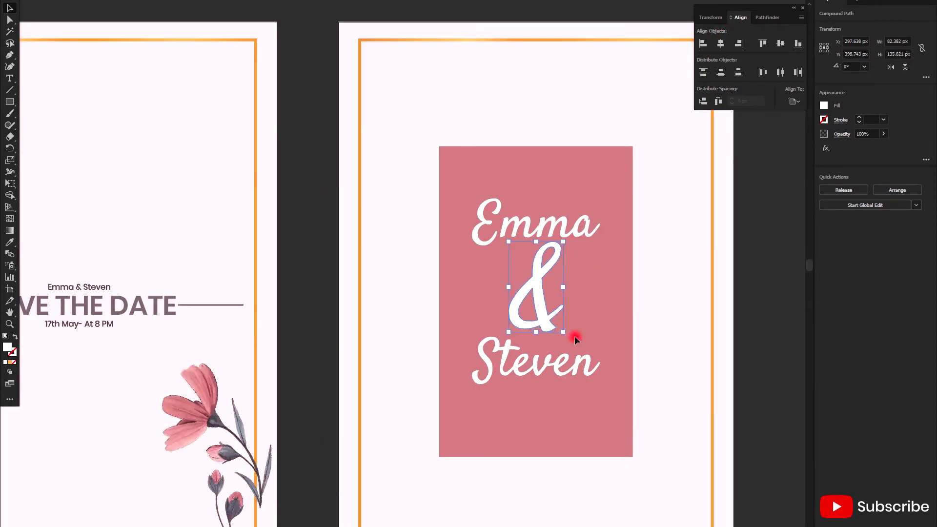
drag(563, 332, 556, 321)
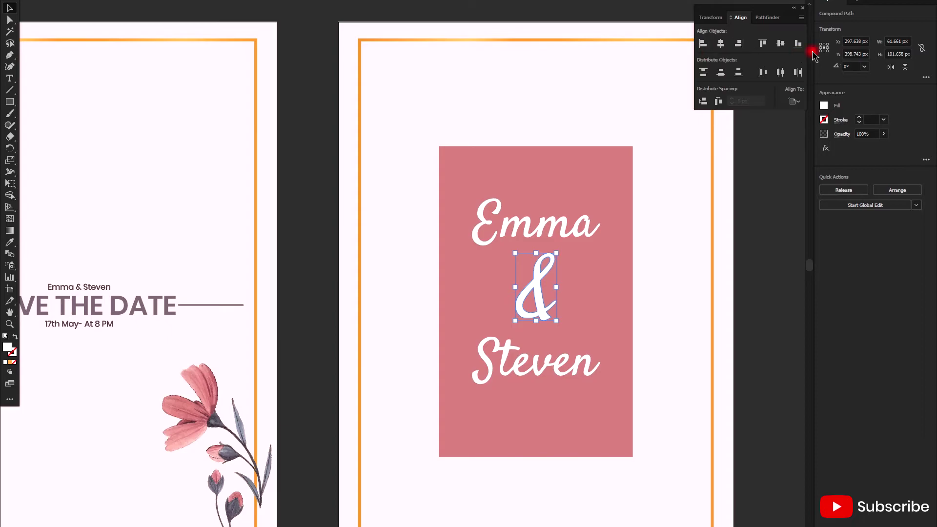
click(780, 44)
click(655, 237)
scroll(441, 344, down, 1)
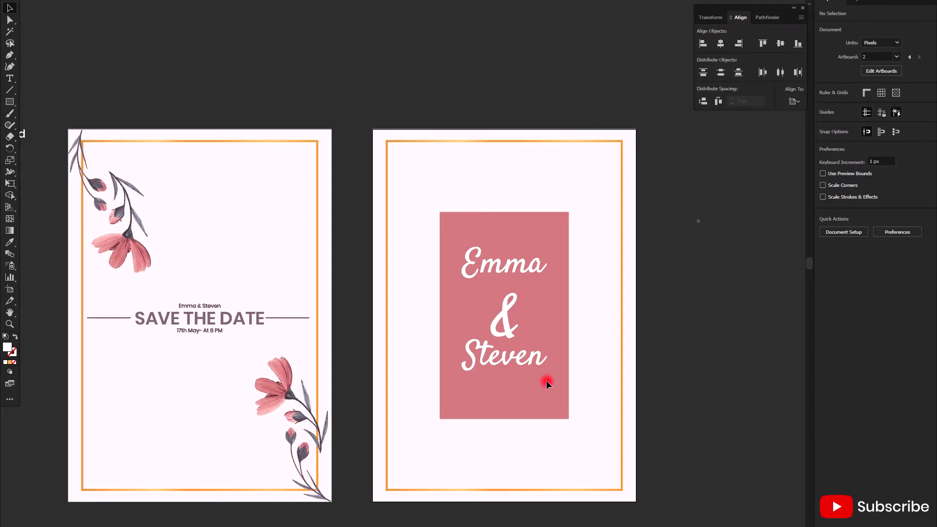
key(ctrl+alt+a)
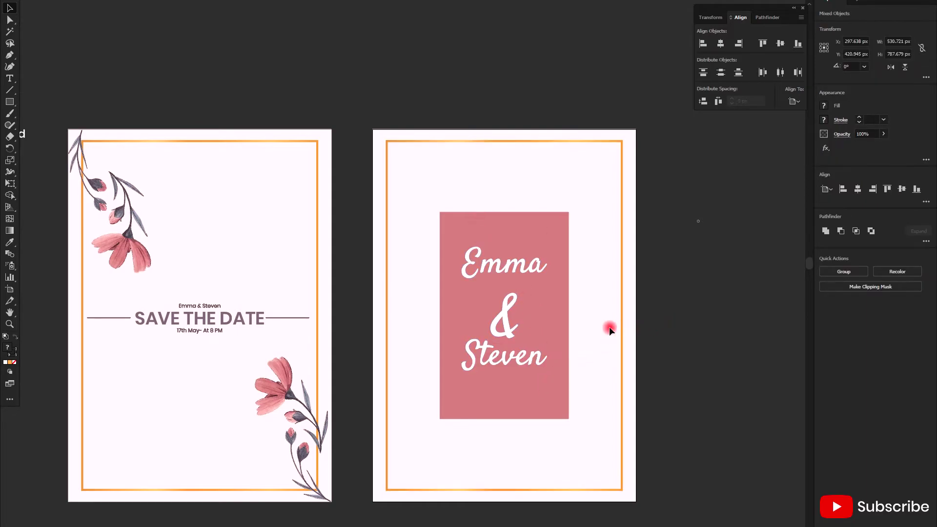
click(621, 330)
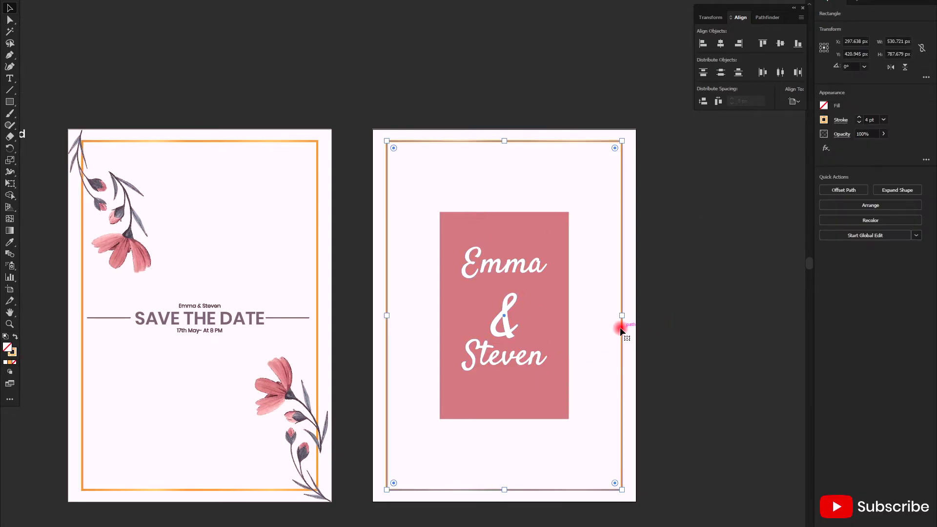
Step: Shrink the Emma & Steven lettering slightly, group it, and centre the group vertically
click(618, 324)
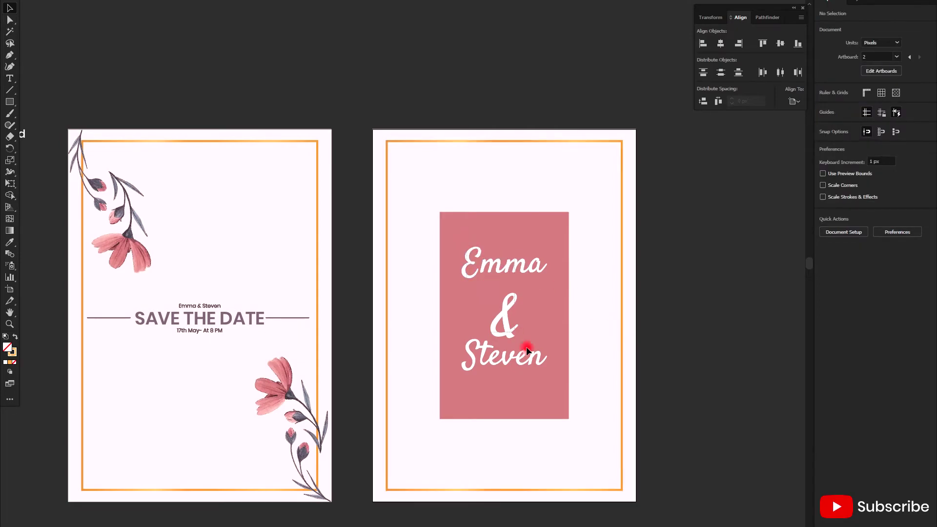
click(545, 372)
drag(545, 373, 537, 355)
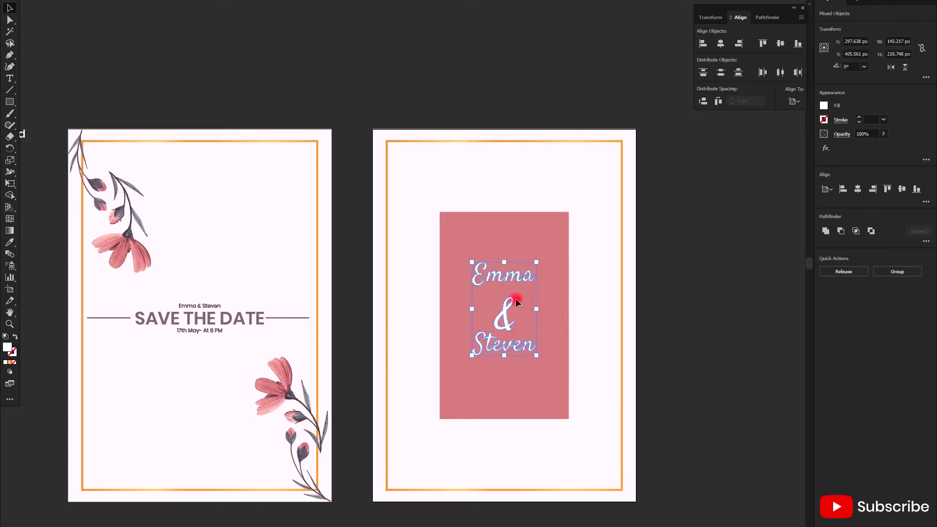
key(ctrl+g)
click(780, 43)
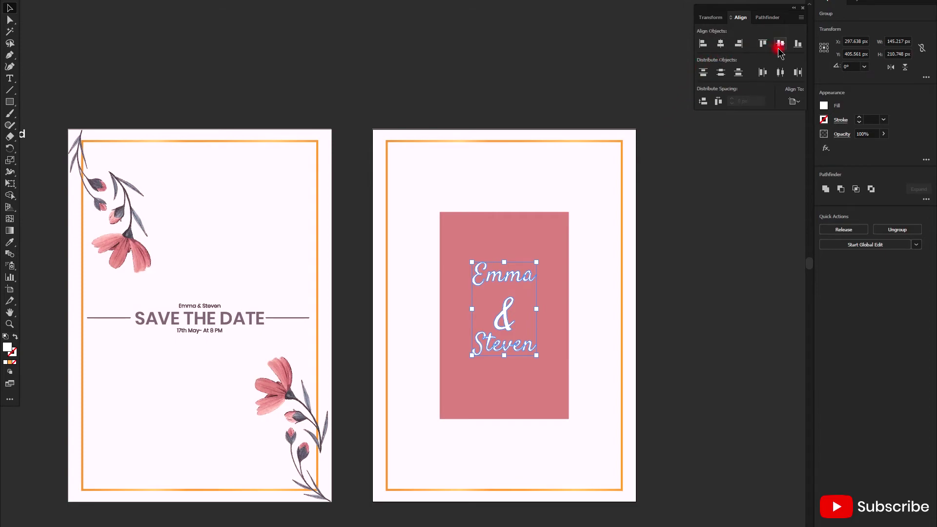
click(690, 222)
Step: Add a 'Join Us For' line at 25 pt, centred horizontally above the names
key(t)
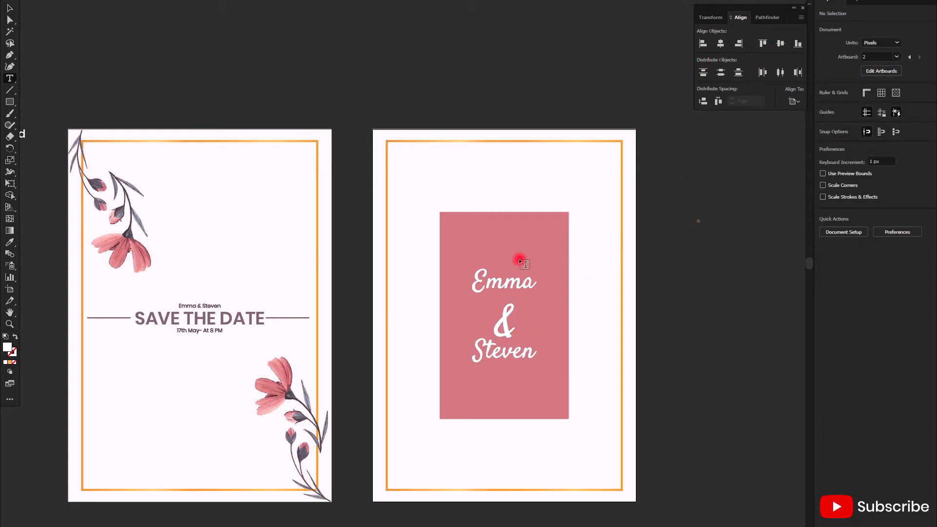
click(490, 251)
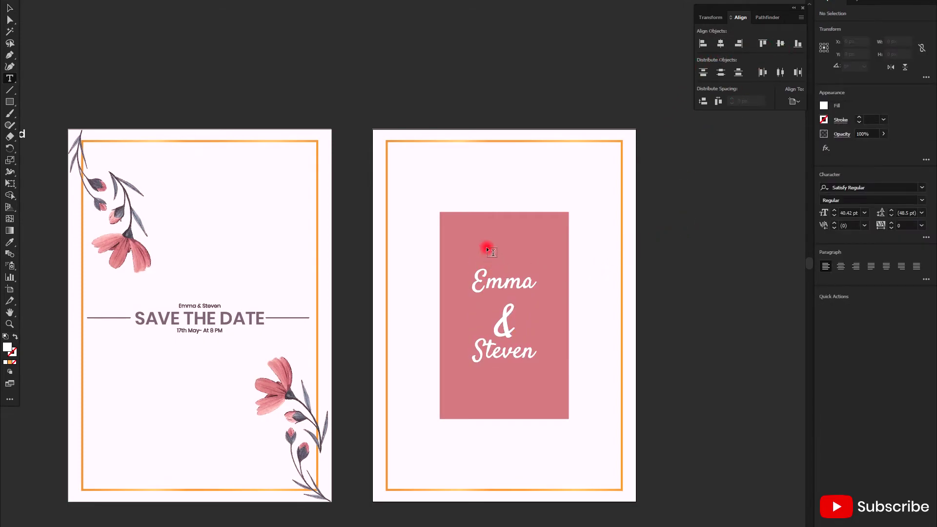
click(485, 245)
text(J)
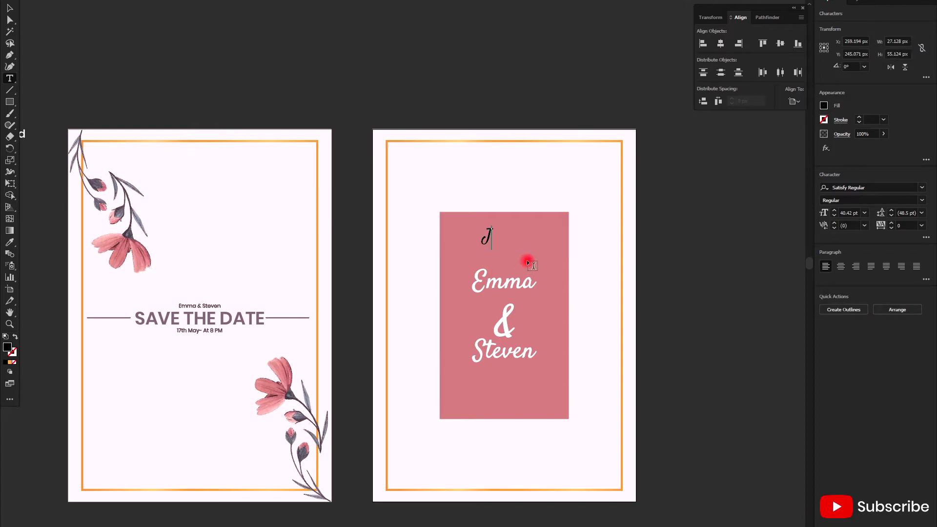
text( U)
text(s For)
key(Escape)
click(721, 44)
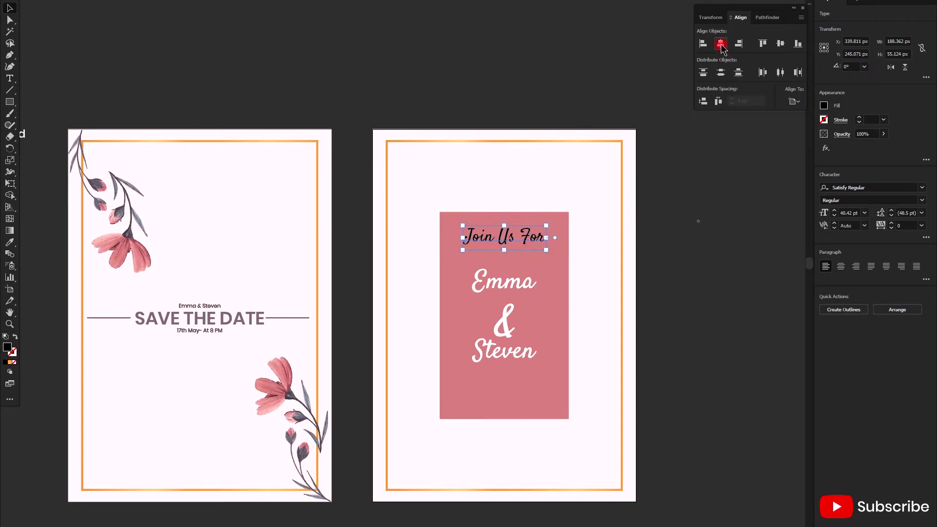
click(874, 244)
click(856, 213)
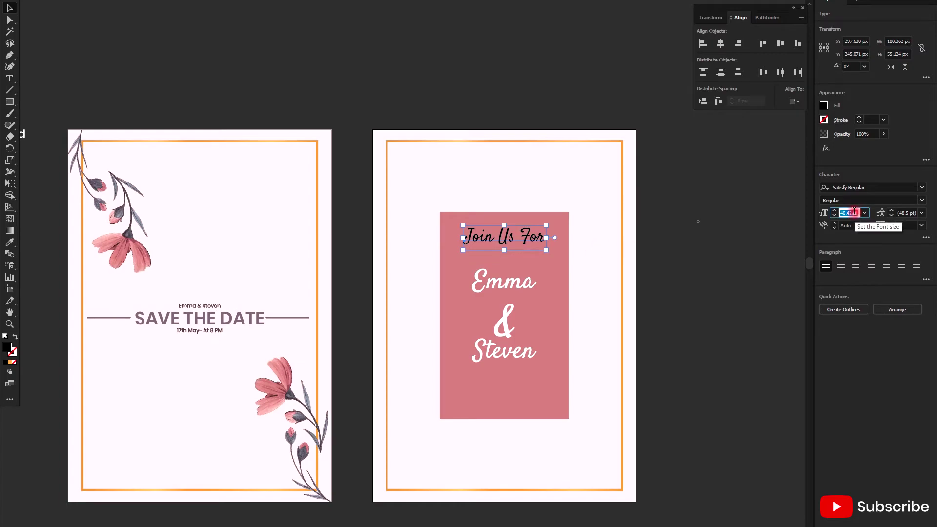
text(45)
key(Return)
click(721, 44)
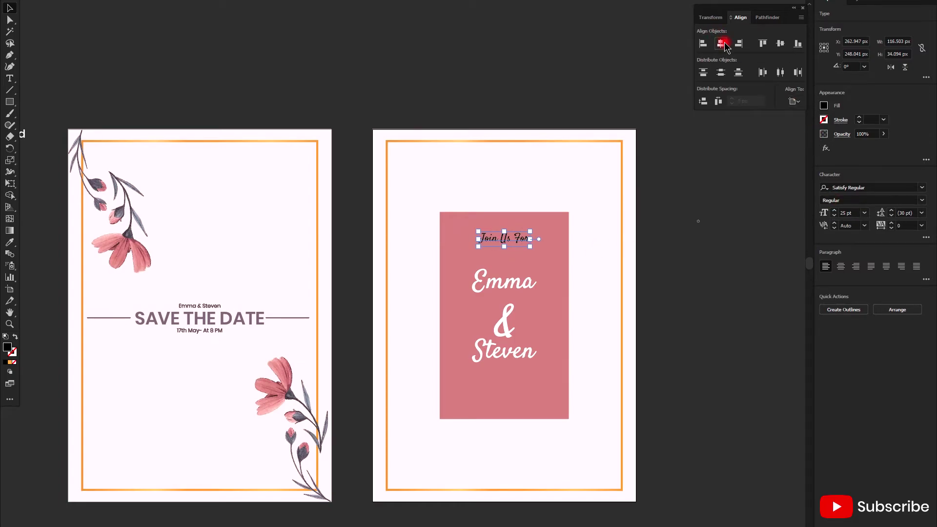
click(582, 181)
Step: Add a second line 'Our Wedding Party' beneath it, centred horizontally
key(t)
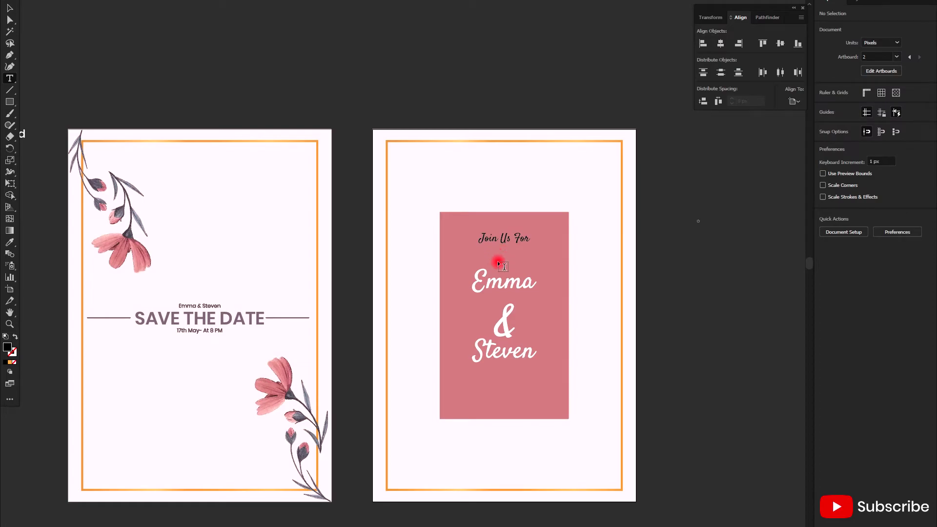
click(498, 263)
scroll(498, 264, up, 2)
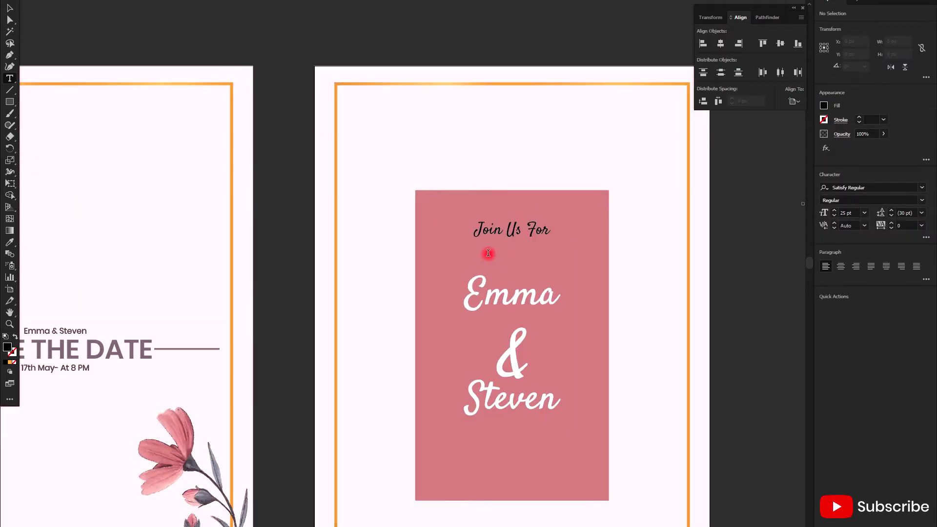
text(Our)
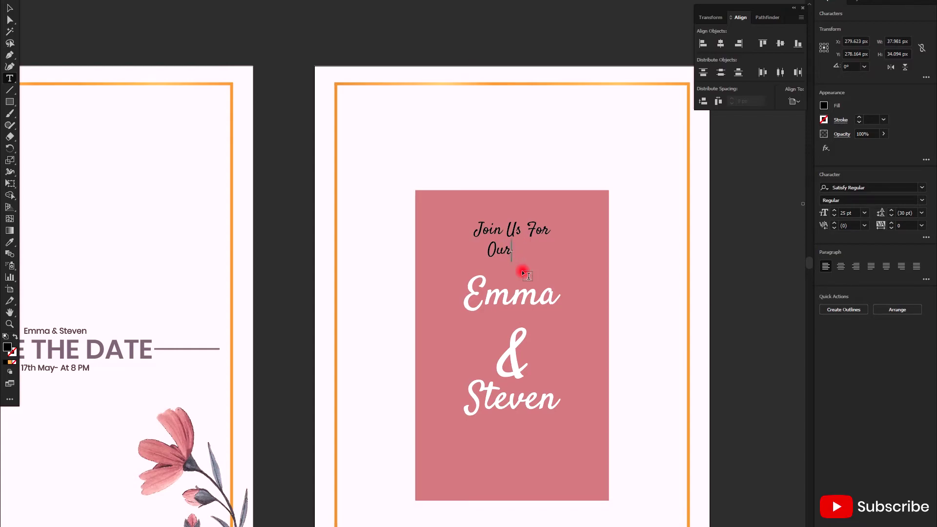
text( Weddi)
text(ng Ou)
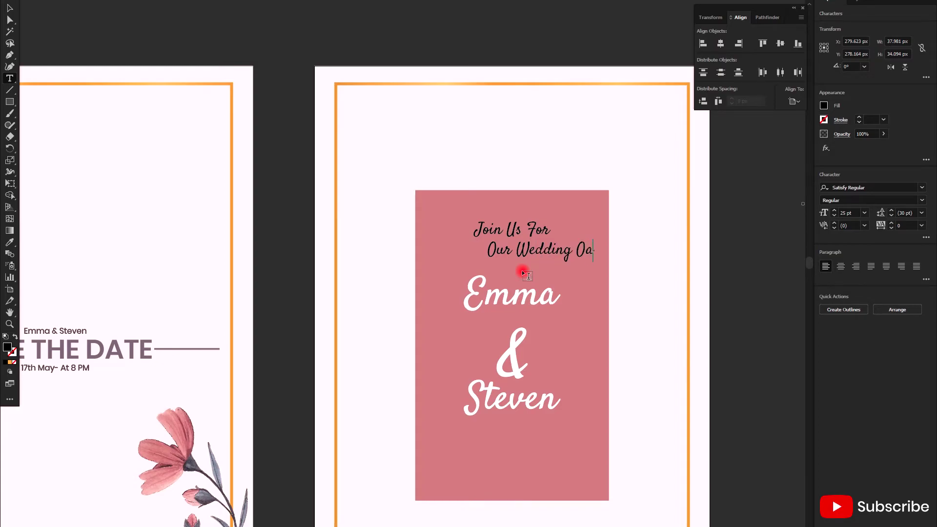
key(BackSpace)
key(BackSpace)
text(Party)
key(Escape)
click(721, 45)
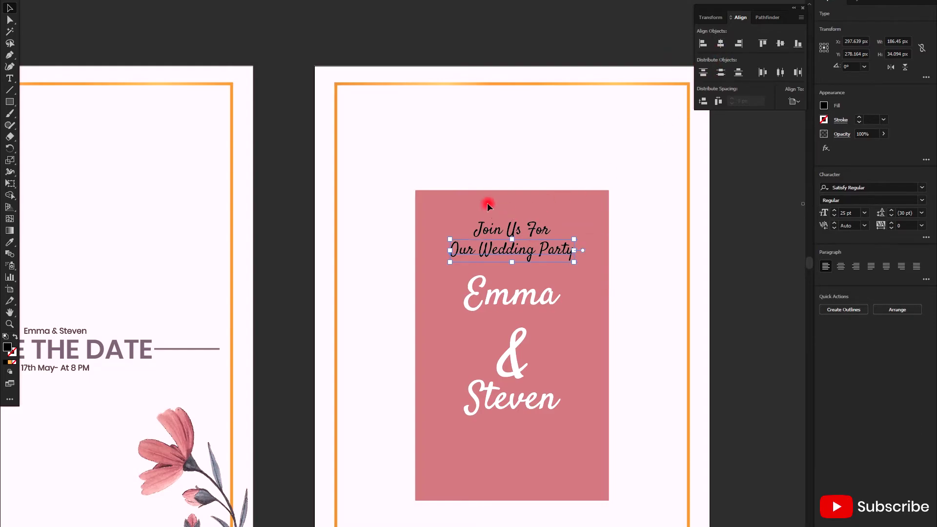
Step: Make both heading lines white like the ampersand, shrink them, centre and nudge them up
drag(488, 204, 559, 252)
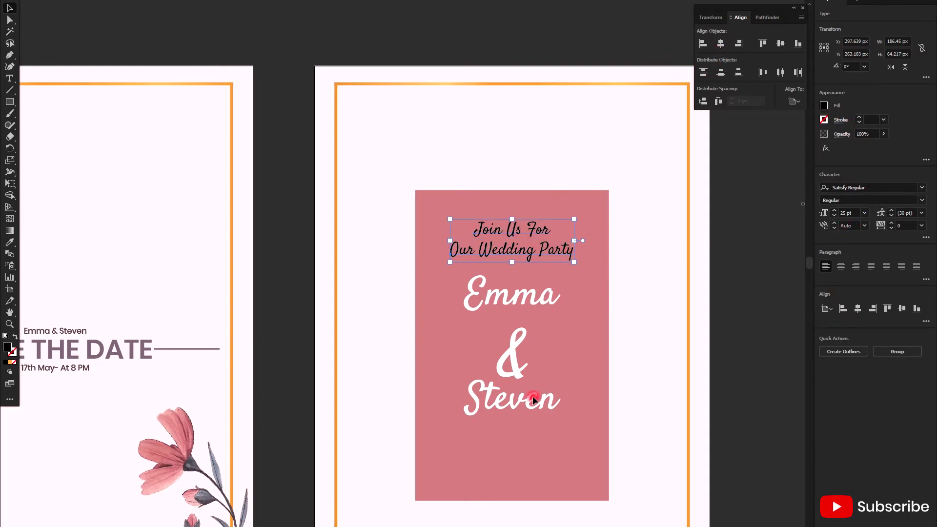
click(10, 243)
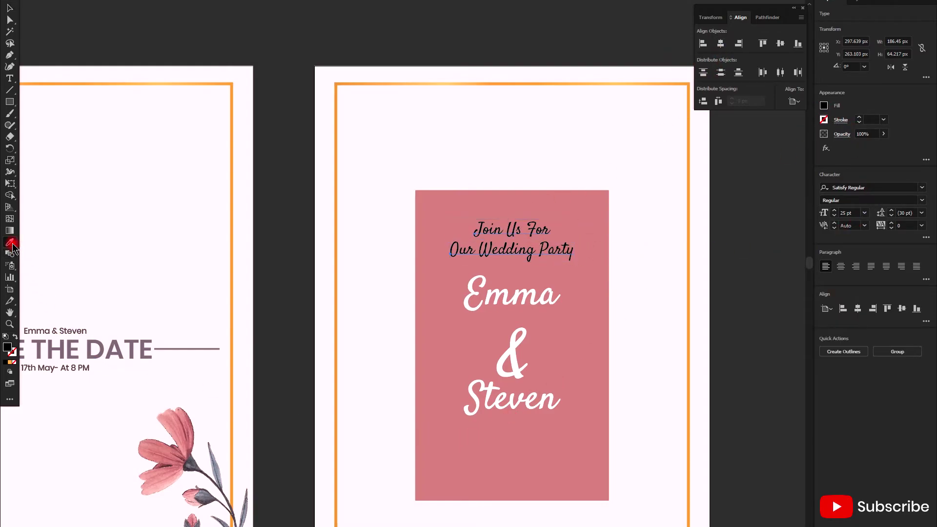
click(519, 342)
key(v)
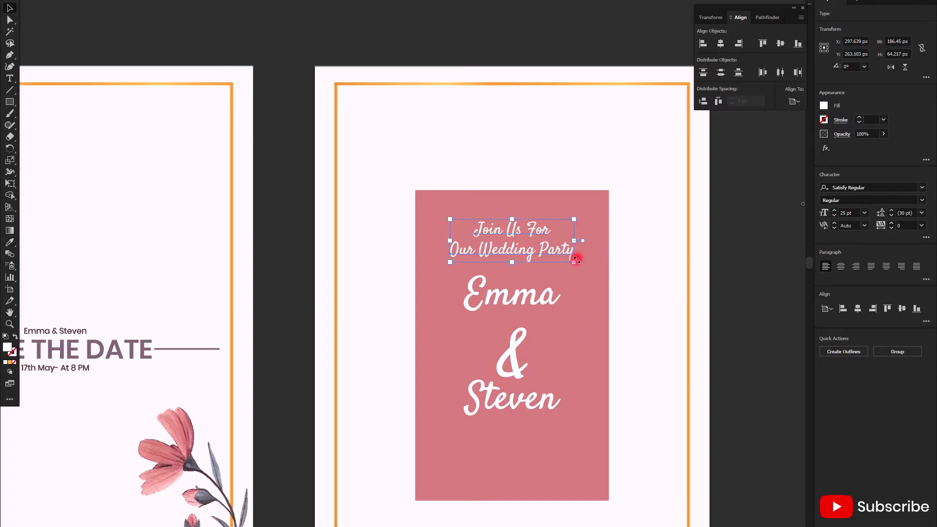
drag(576, 259, 574, 256)
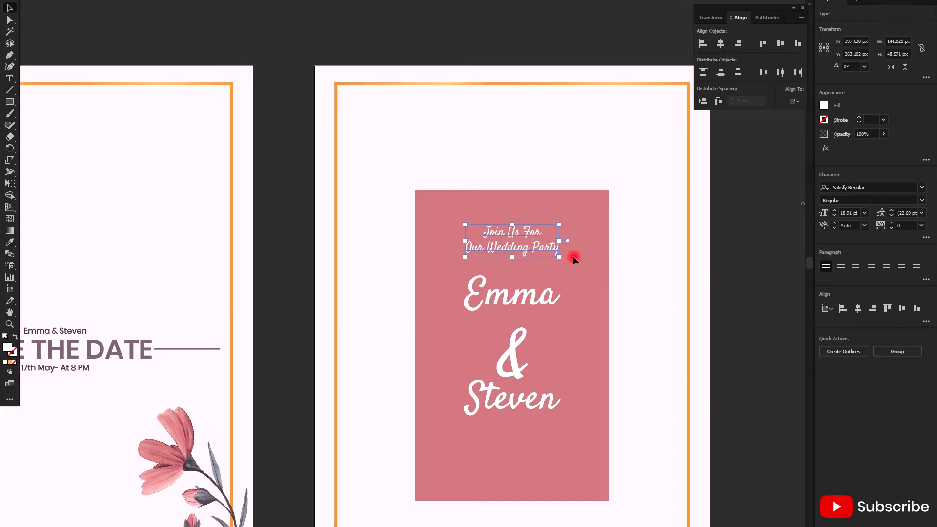
click(722, 44)
key(shift+Up)
key(shift+Up)
key(shift+Up)
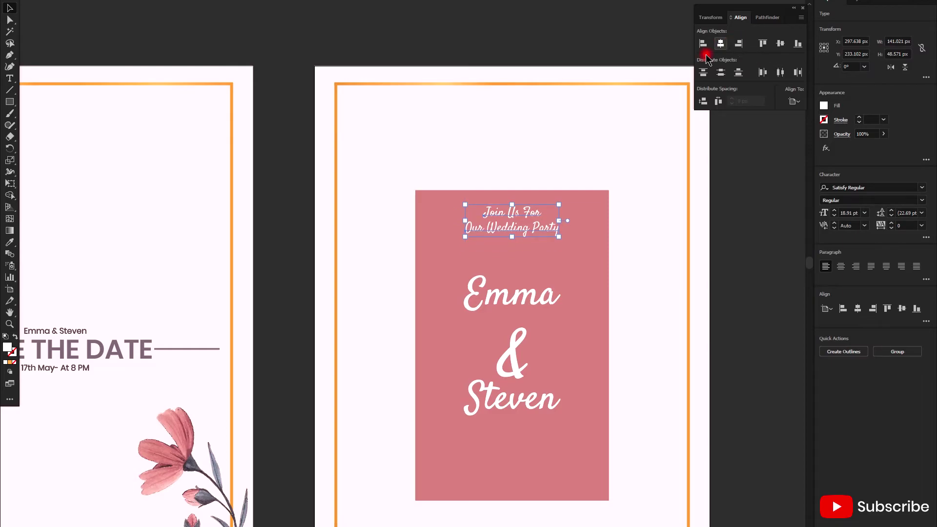
key(ctrl+minus)
key(ctrl+minus)
Step: Type the date line '17th May- At 8PM' below Steven
key(ctrl+shift+a)
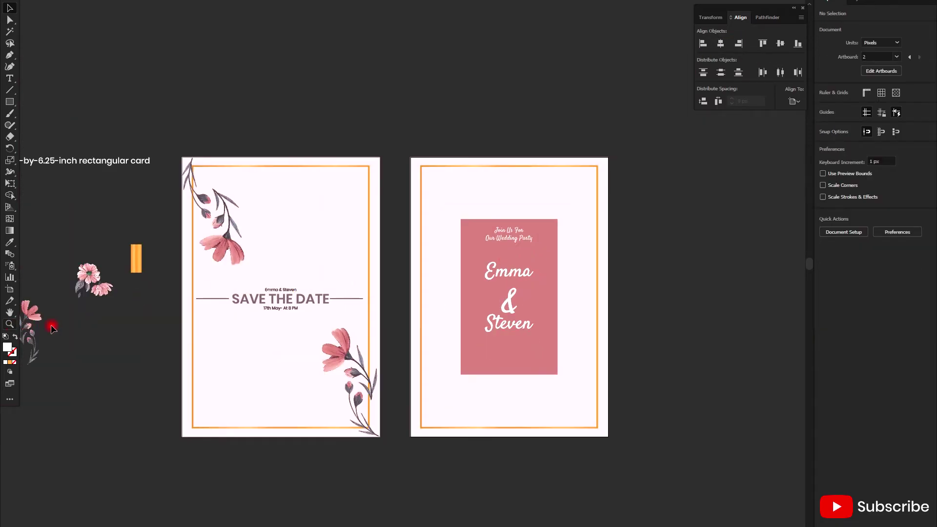
click(213, 380)
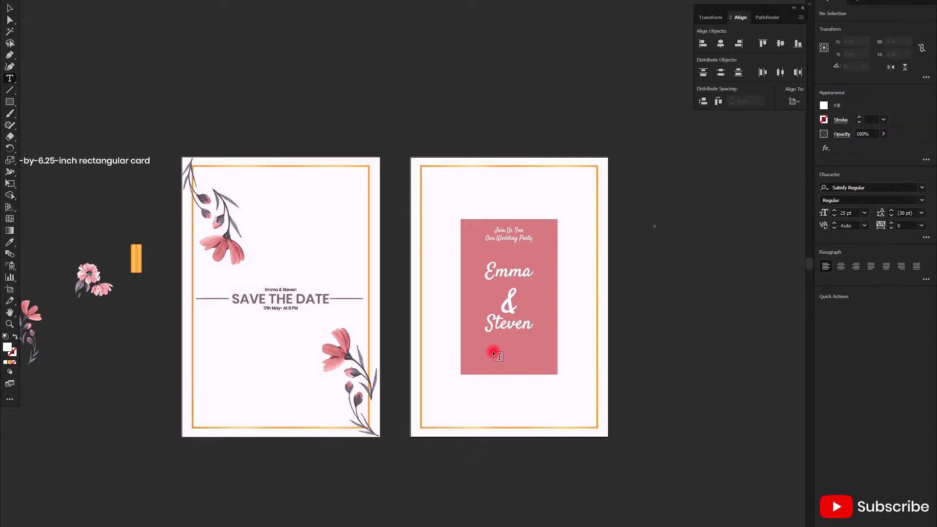
click(485, 363)
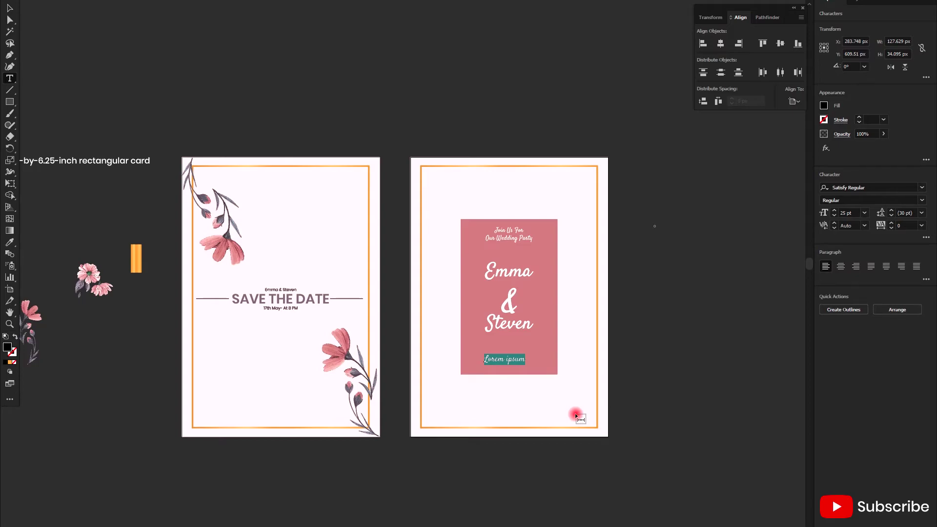
text(17th May- At 8PM)
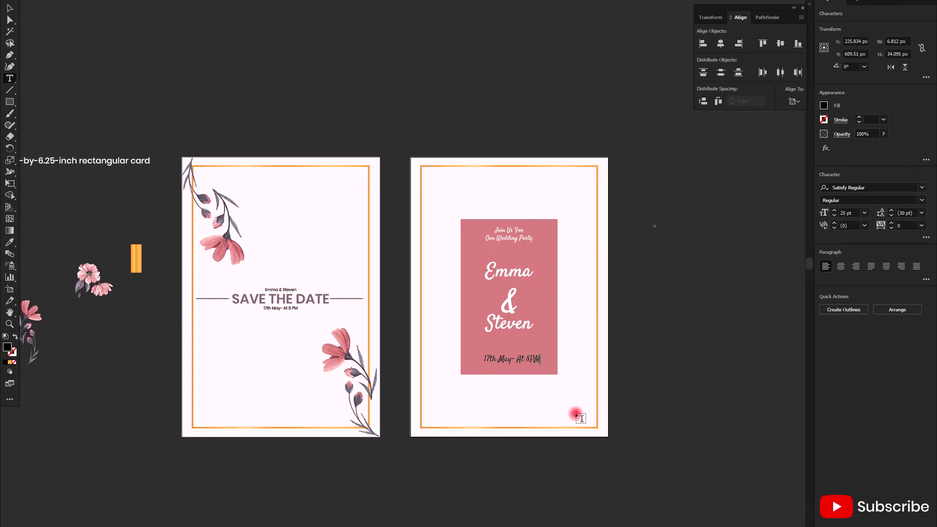
key(Escape)
Step: Set the date line to the Poppins font at 15 pt
triple_click(525, 359)
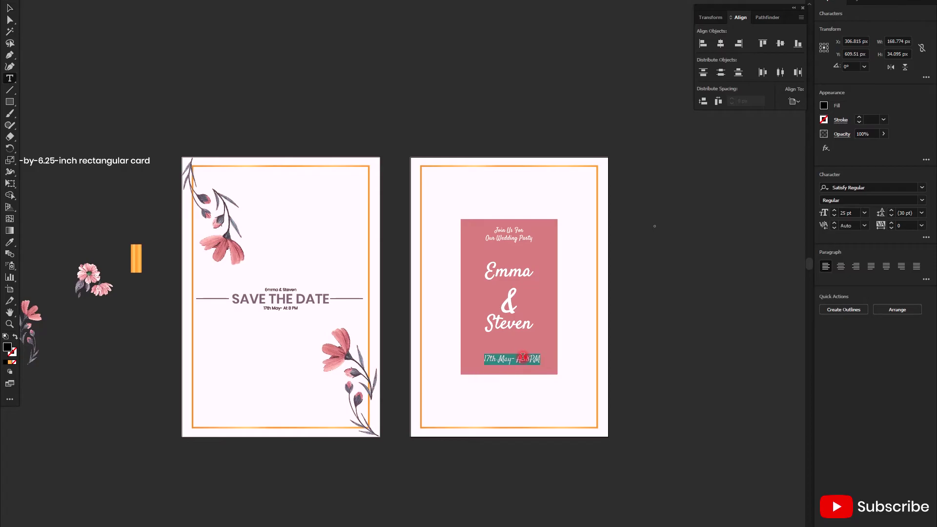
click(922, 187)
click(873, 247)
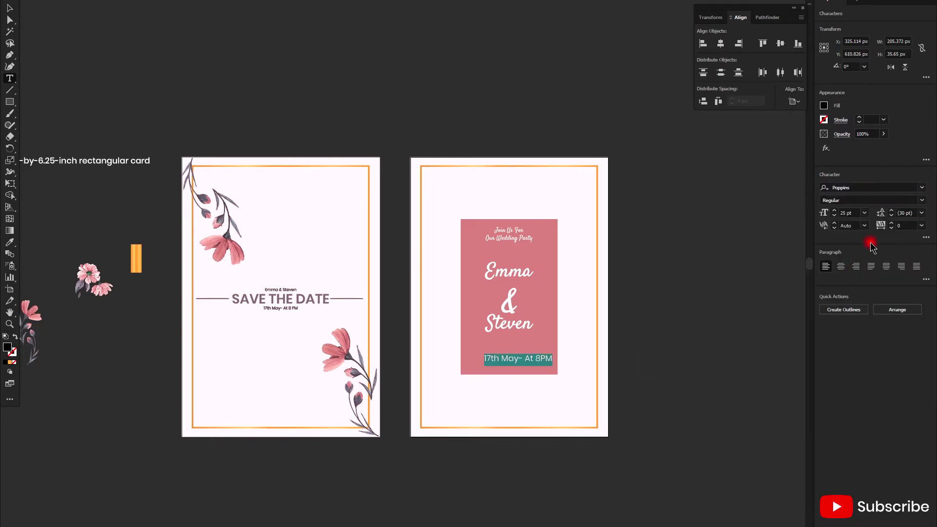
click(923, 201)
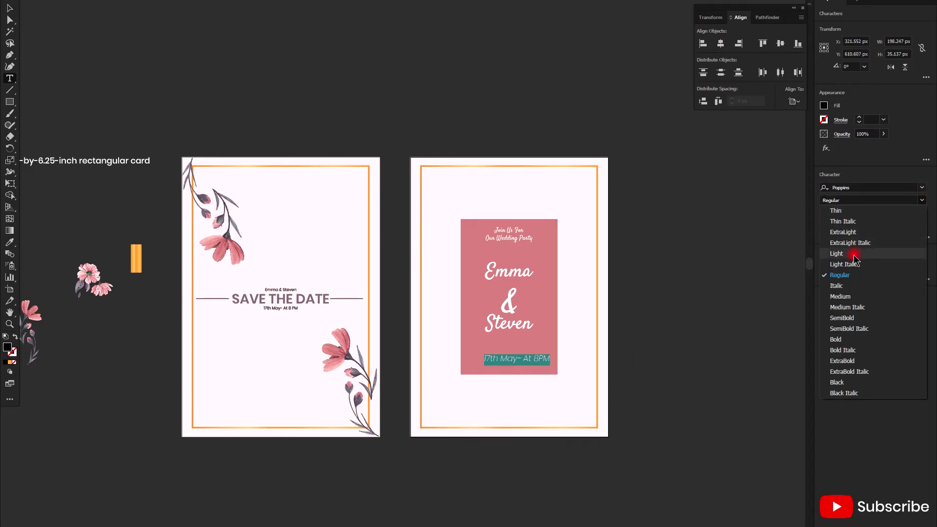
click(837, 211)
click(839, 213)
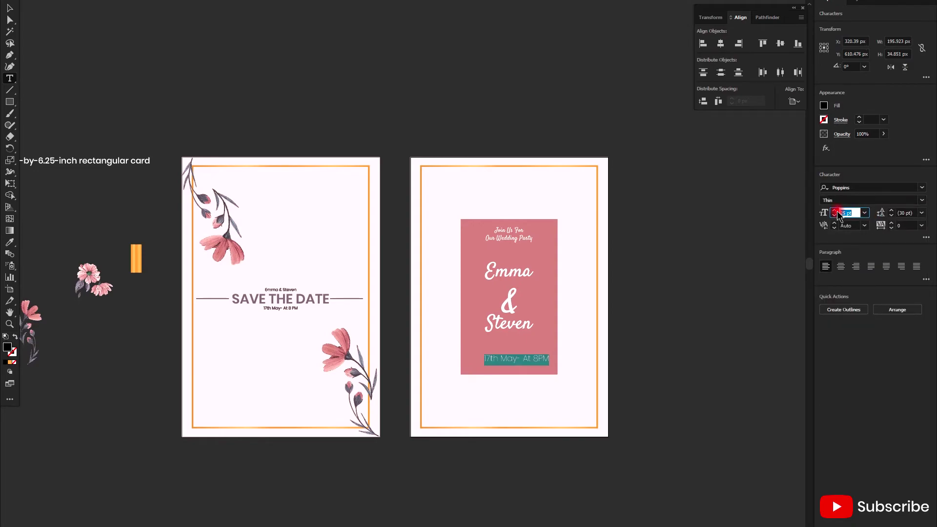
text(0)
key(Return)
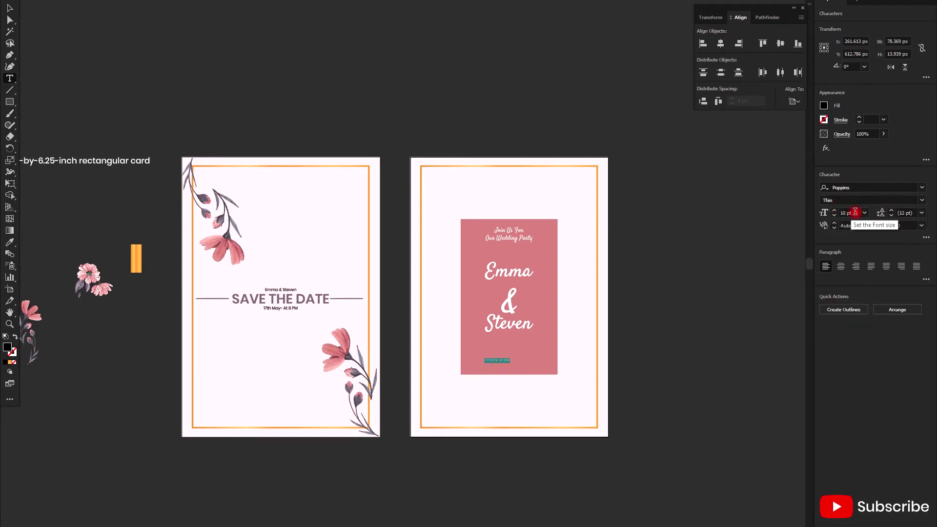
click(834, 214)
text(15)
key(Return)
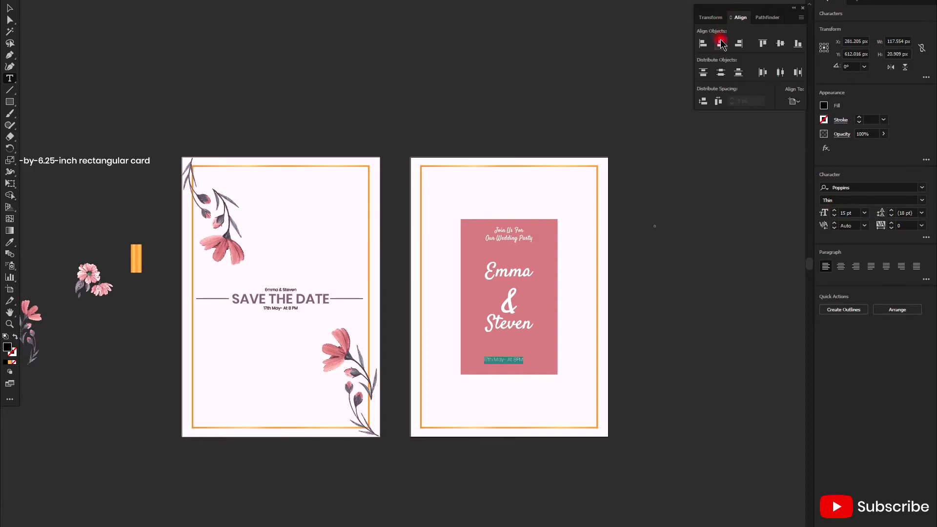
Step: Make the date white like Steven in Regular weight, centred and nudged up slightly
click(721, 44)
key(Escape)
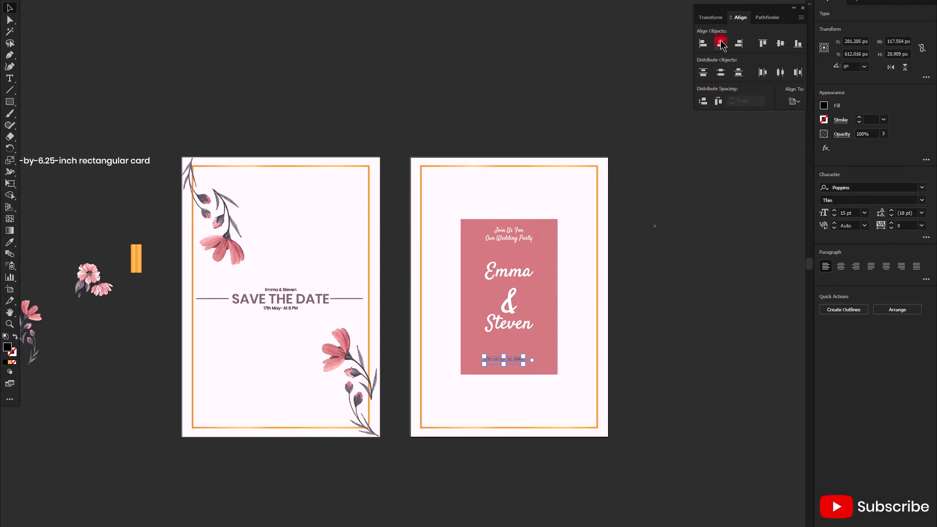
click(722, 44)
scroll(514, 347, up, 5)
key(i)
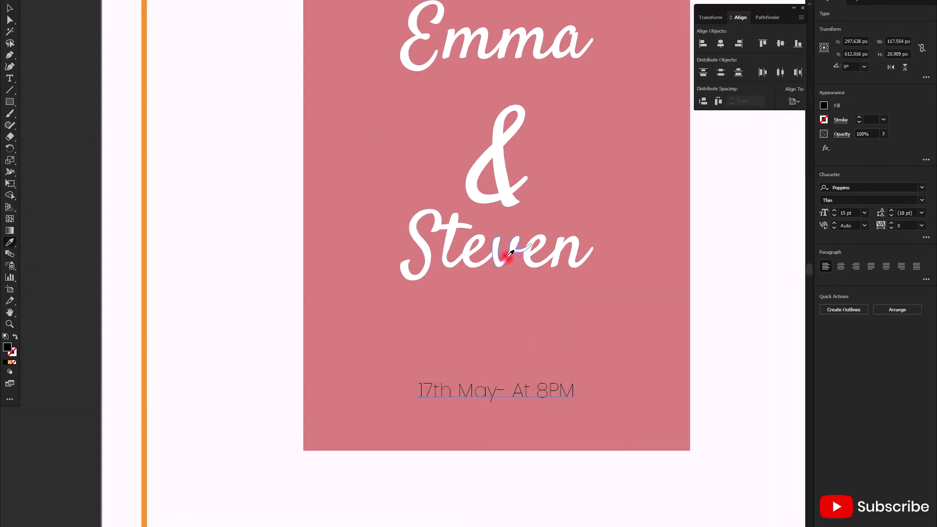
click(506, 254)
click(922, 200)
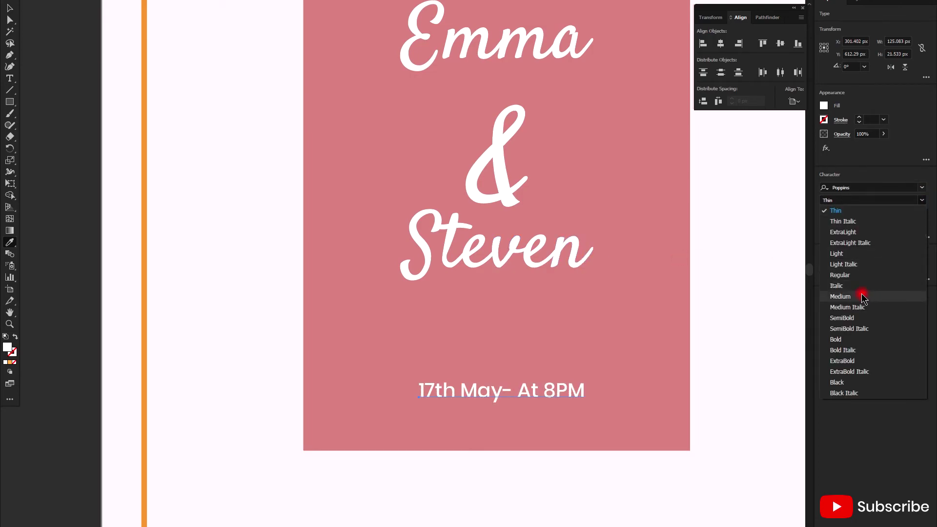
click(840, 275)
click(720, 43)
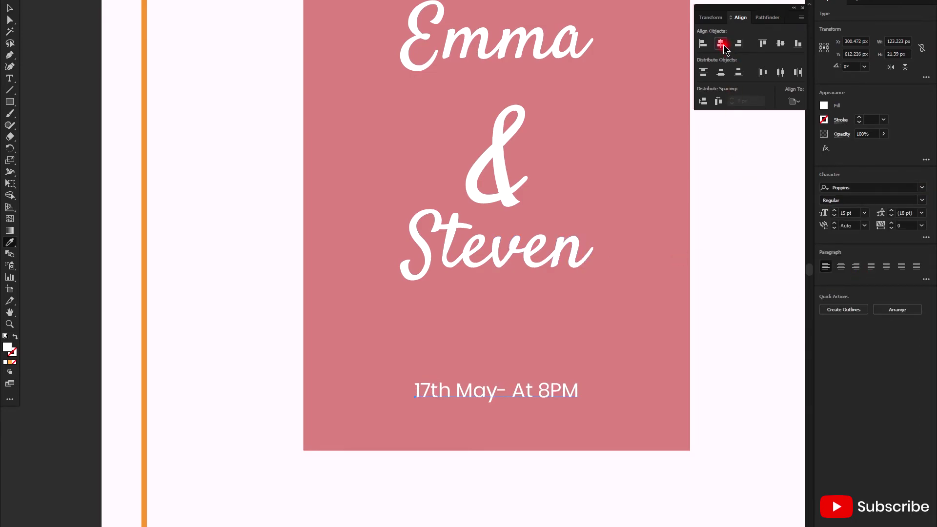
key(shift+Up)
key(shift+Up)
key(shift+Up)
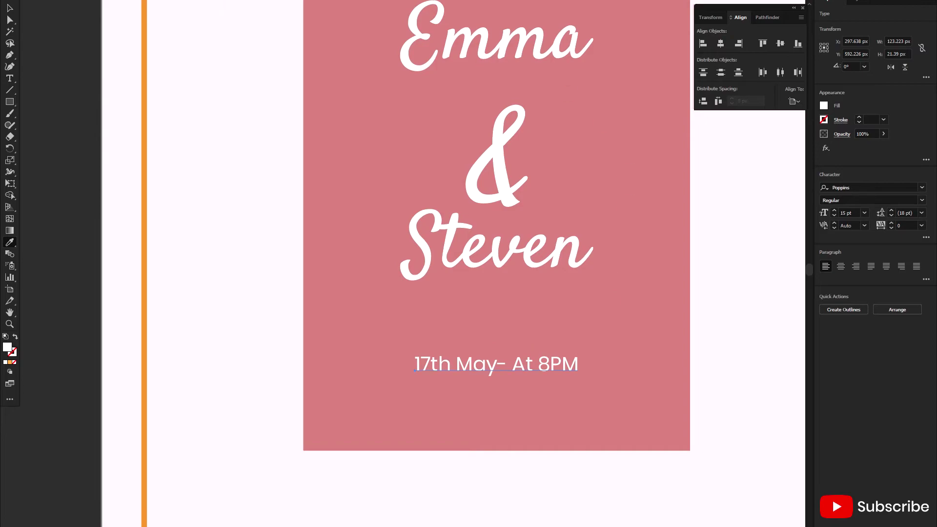
Step: Draw a horizontal line below the date with a white stroke
click(9, 89)
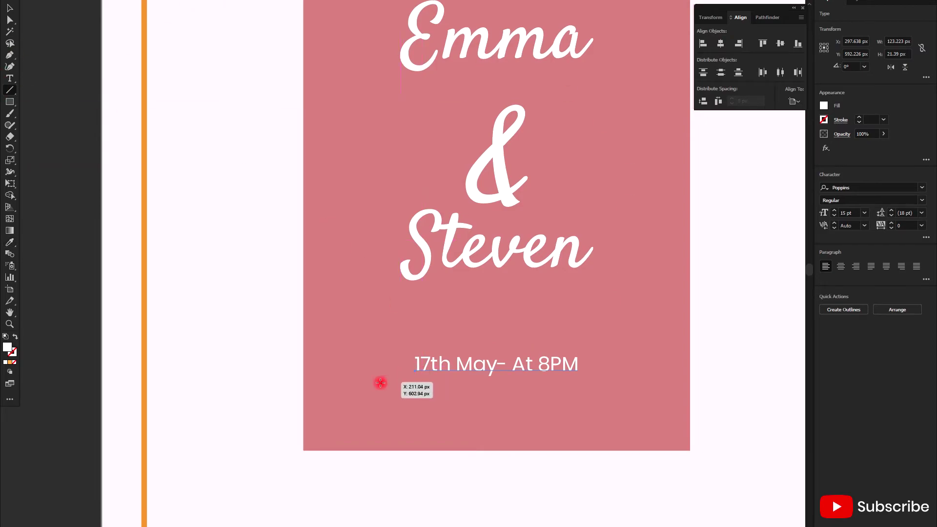
drag(346, 390, 646, 391)
click(860, 120)
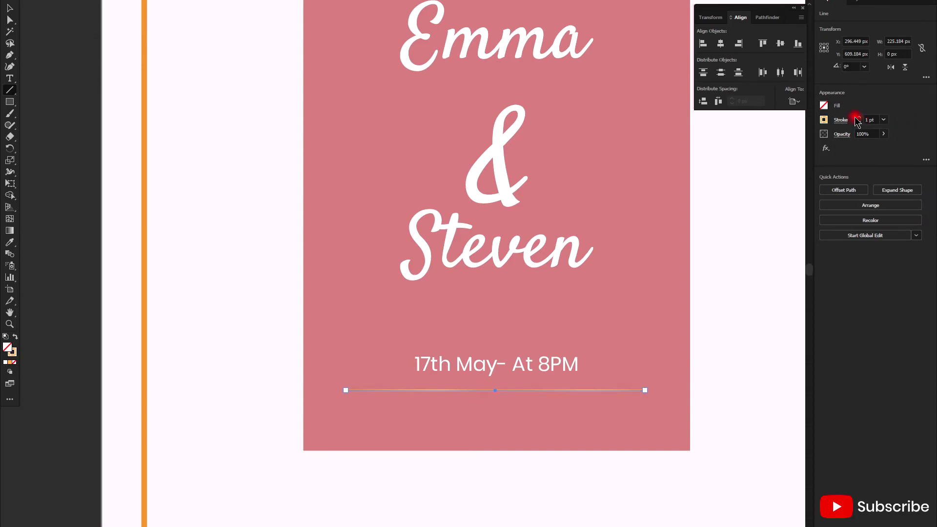
click(824, 120)
click(732, 156)
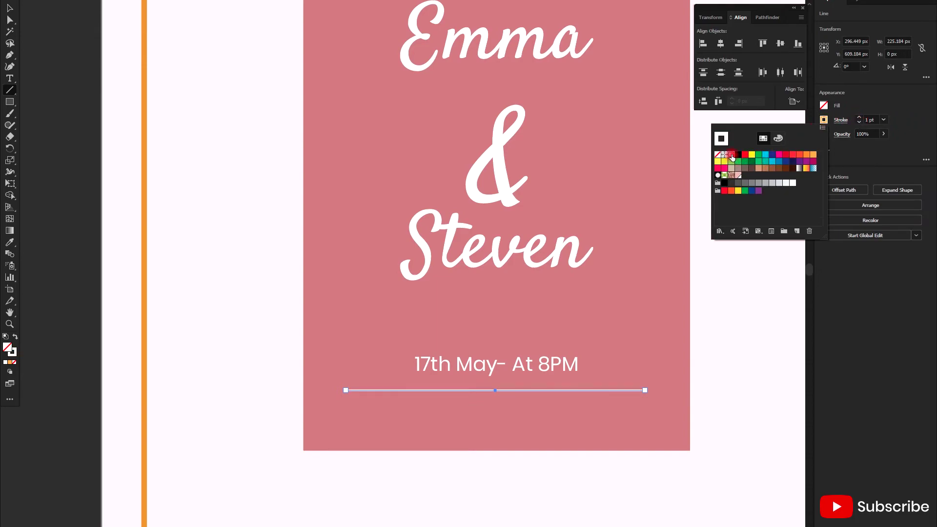
Step: Centre the white line under the date text and nudge it up
click(720, 43)
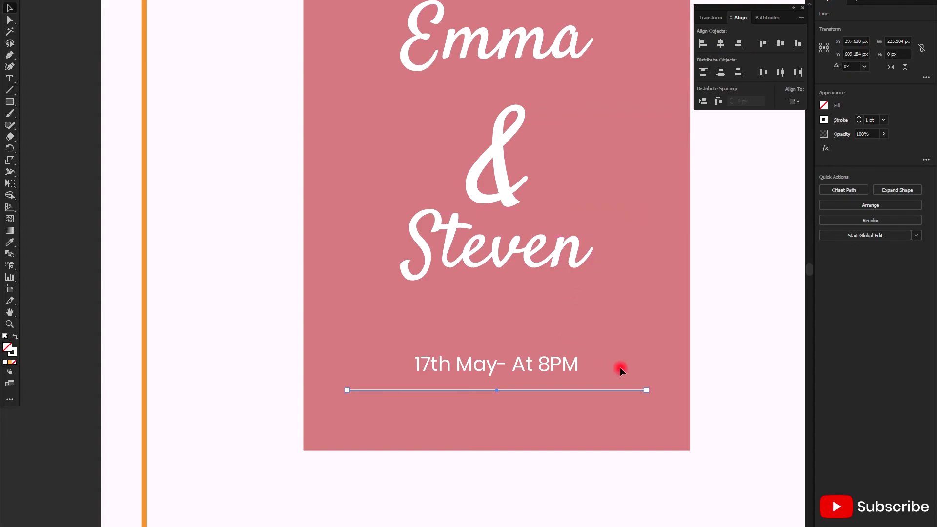
shift+click(531, 353)
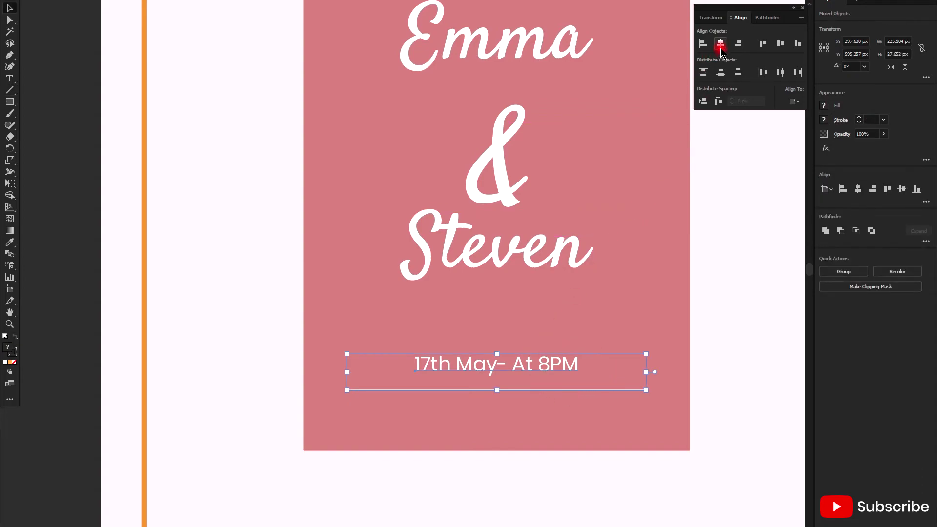
click(600, 344)
click(546, 388)
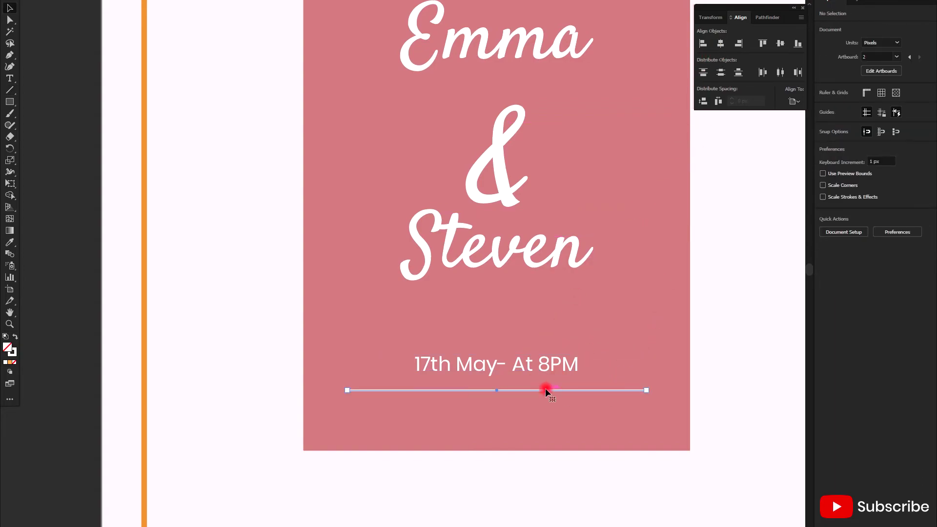
key(Up)
key(Up)
key(Up)
key(Up)
key(Up)
click(541, 400)
scroll(541, 400, down, 1)
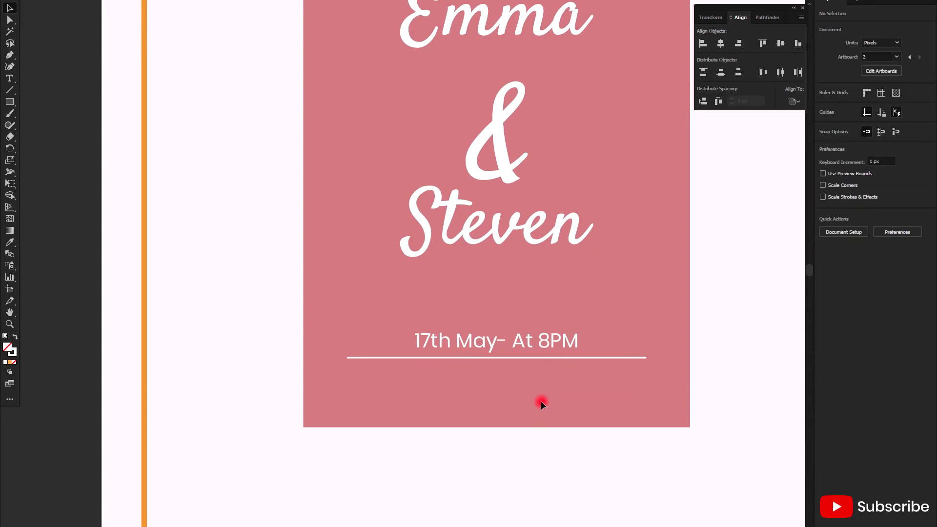
Step: Type the address line 'Address Here ST No Lawn Name' below the rule and centre it
click(436, 395)
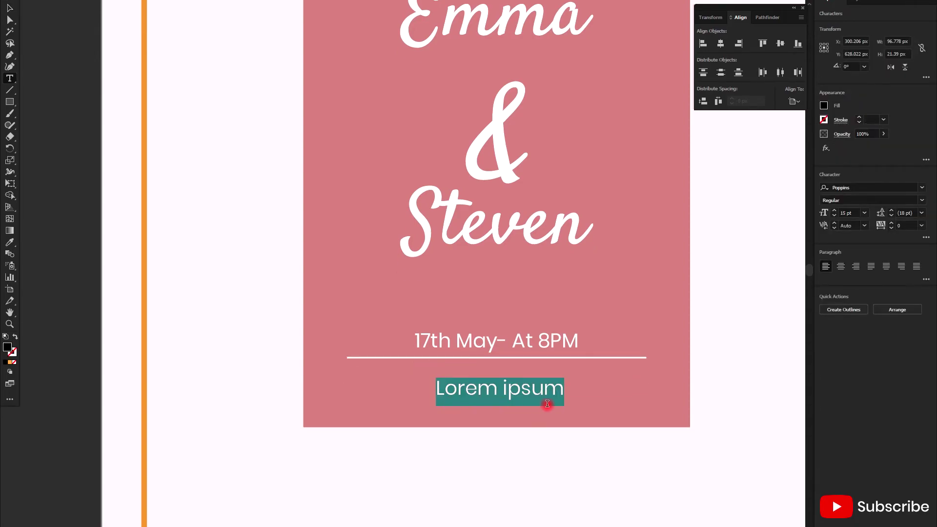
text(Ad)
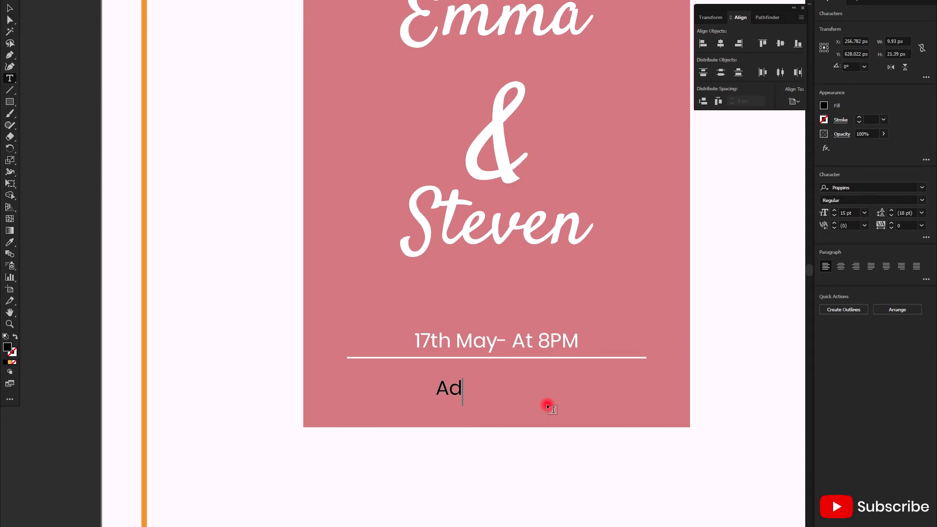
text(dress Here ST No l)
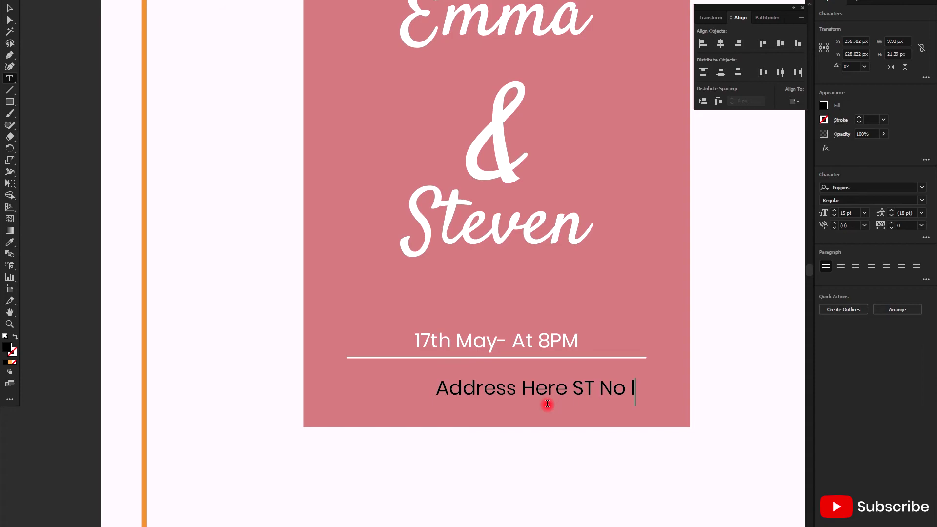
text(La)
text(wn)
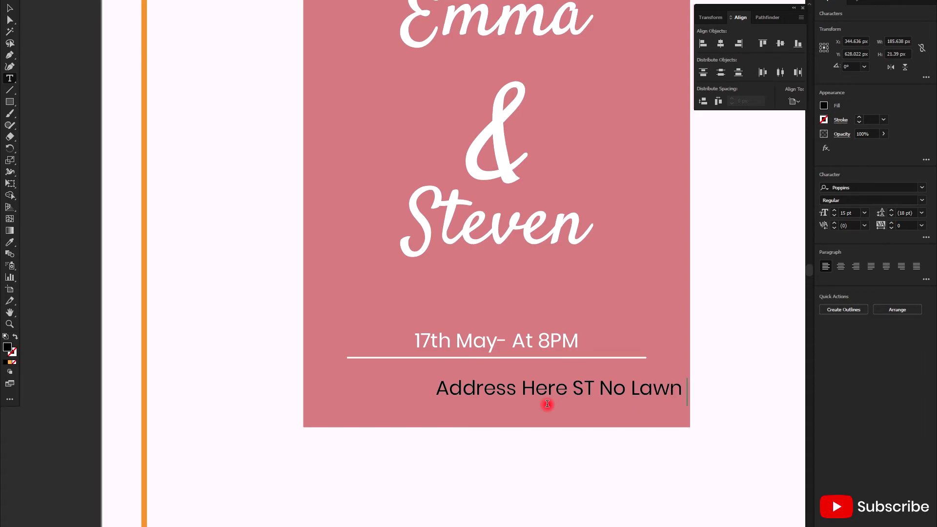
text( Name)
key(Escape)
click(721, 43)
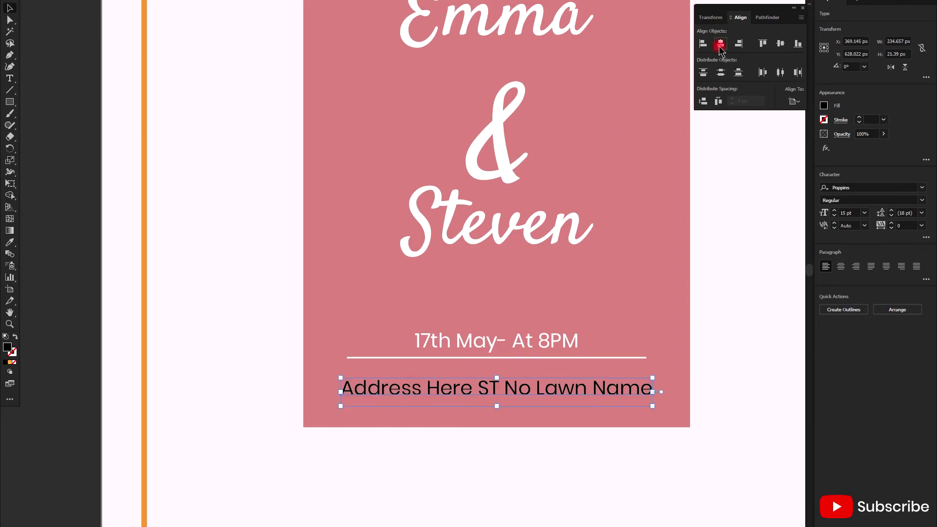
Step: Make the address text white, scale it down, and move it up toward the rule
click(828, 105)
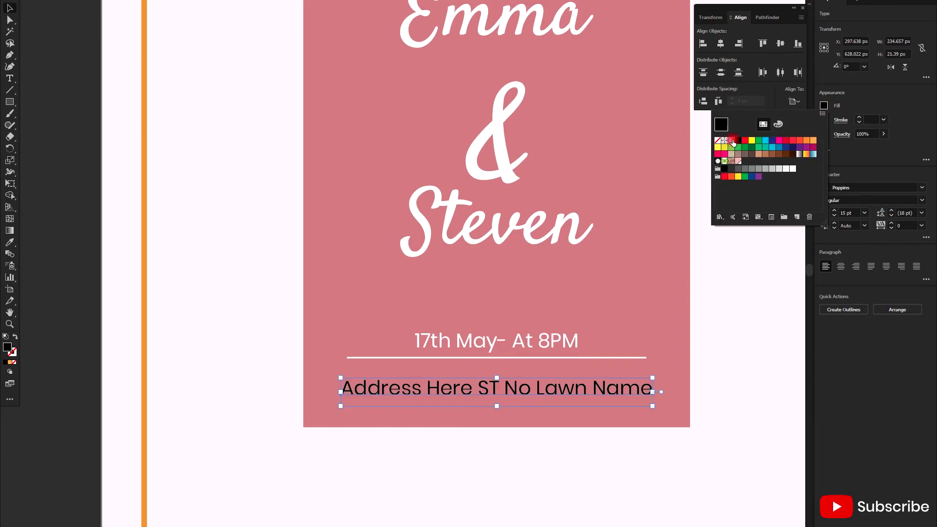
click(733, 141)
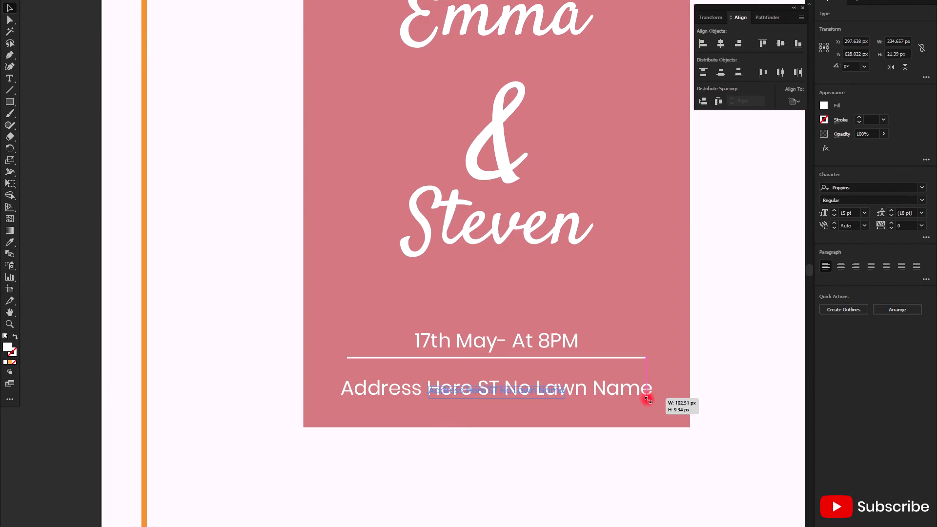
drag(655, 407, 597, 401)
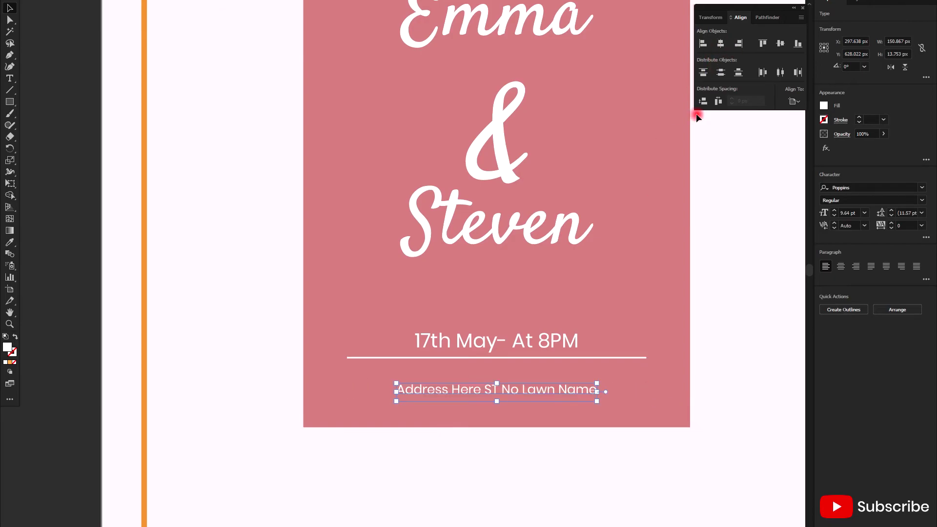
key(shift+Up)
key(Up)
key(Up)
key(Up)
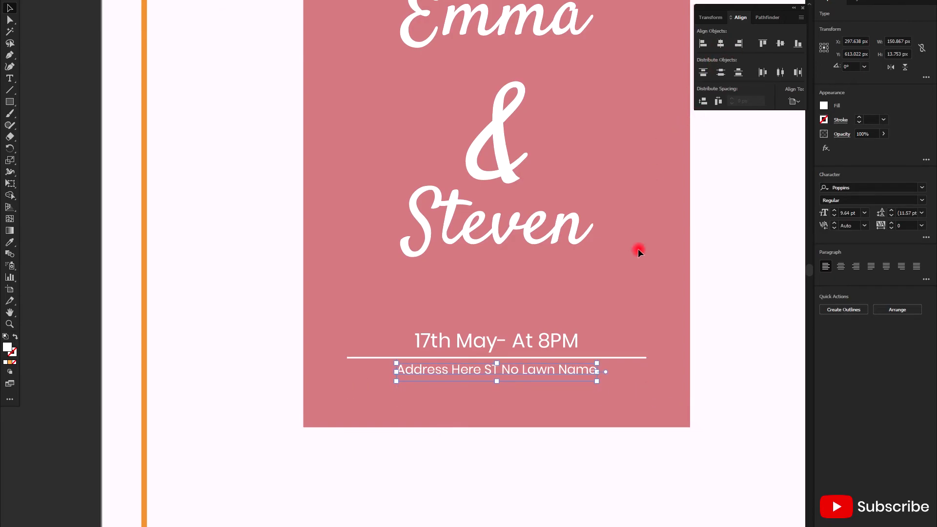
scroll(576, 313, down, 3)
scroll(530, 361, down, 3)
key(ctrl+shift+a)
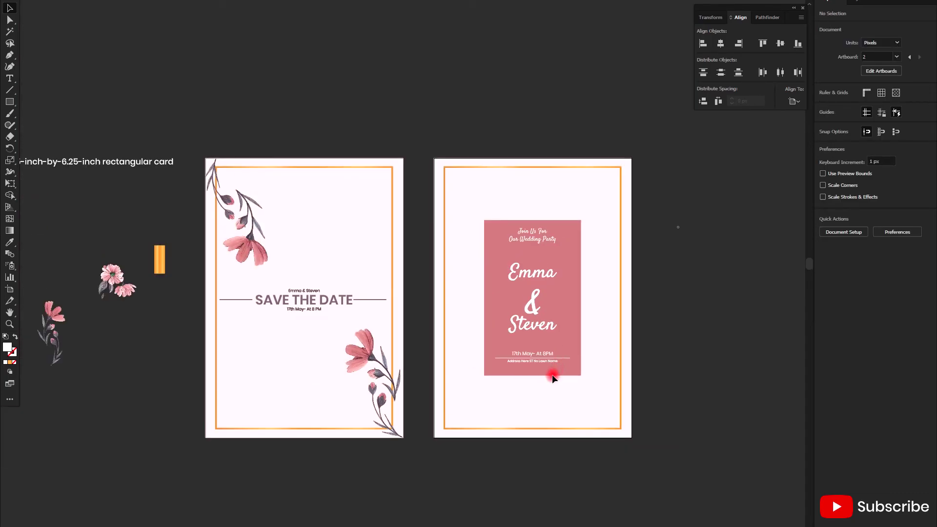
Step: Move the small pink flower onto the back card's top edge and bring it to front
scroll(553, 374, up, 2)
scroll(546, 380, down, 1)
scroll(547, 380, down, 2)
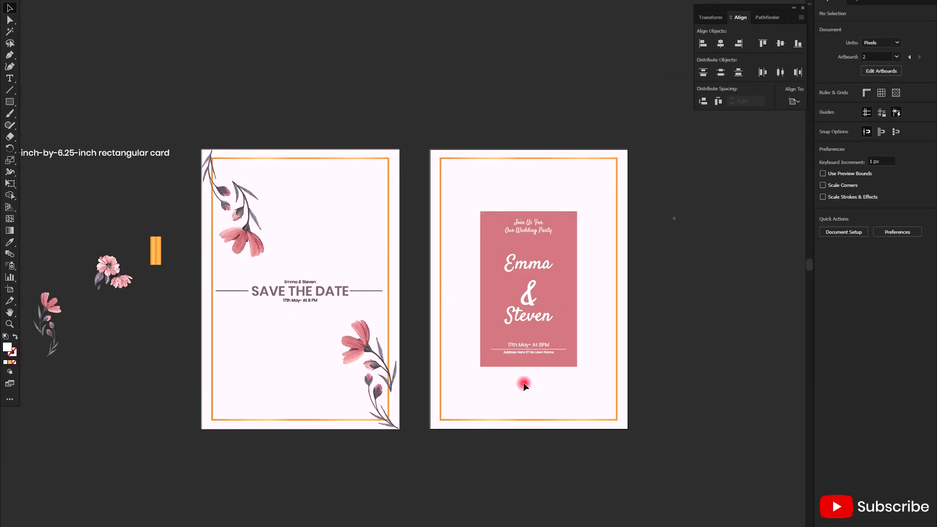
scroll(523, 382, down, 2)
click(247, 312)
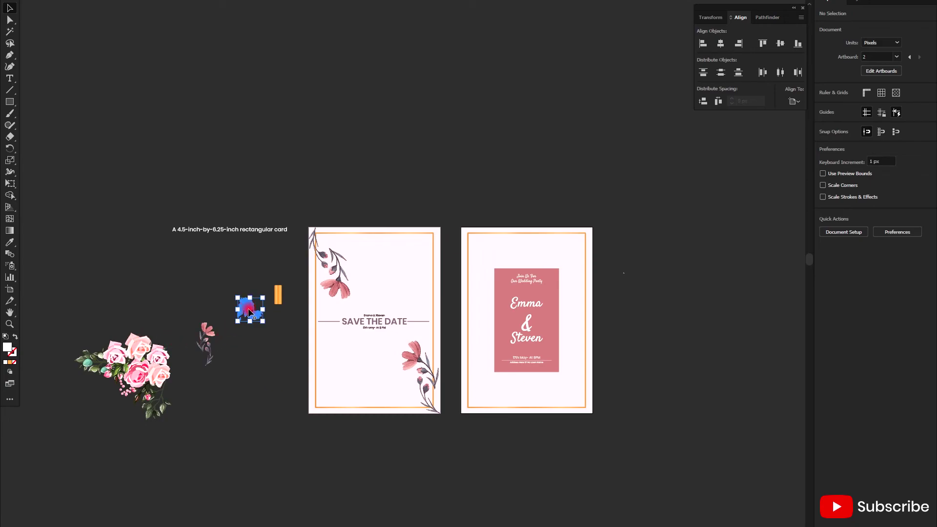
drag(356, 292, 512, 261)
right_click(513, 260)
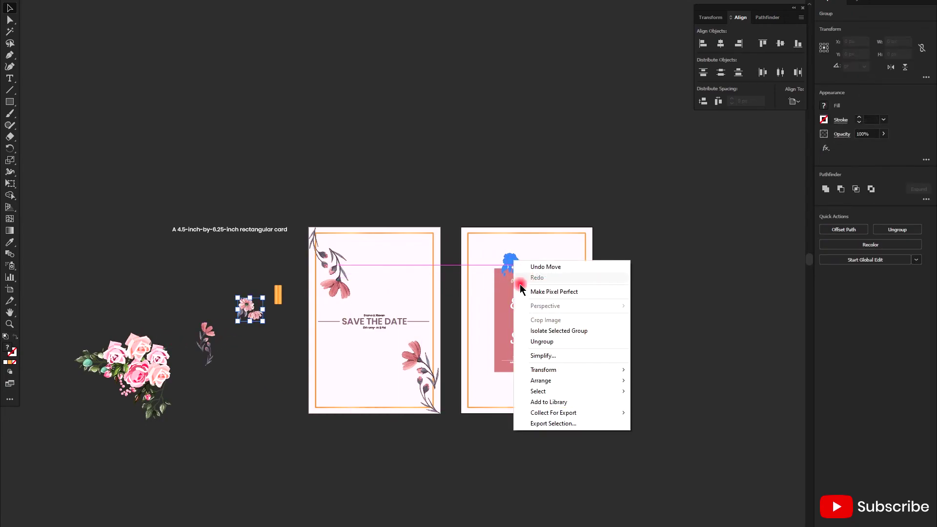
click(564, 382)
click(663, 380)
click(624, 272)
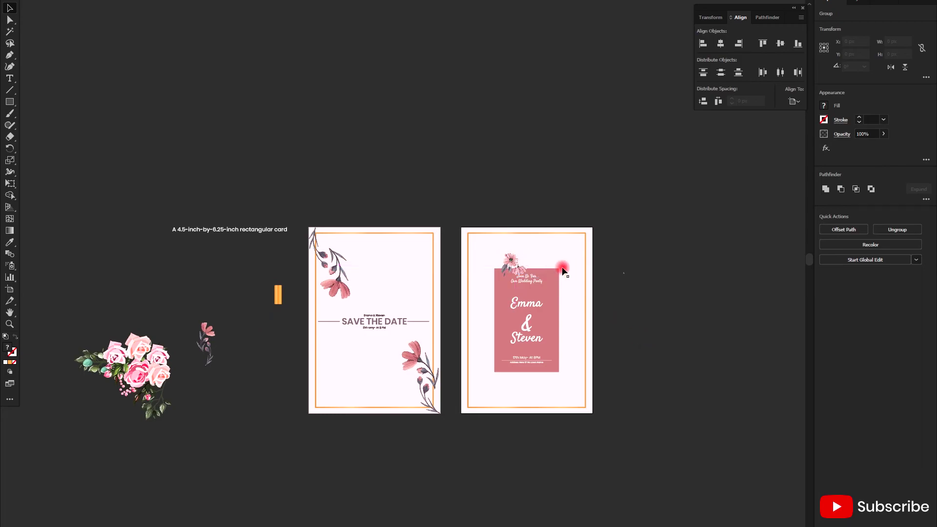
Step: Enlarge the flower cluster to about 319 by 297 px and place it in the top-left corner
scroll(549, 268, up, 2)
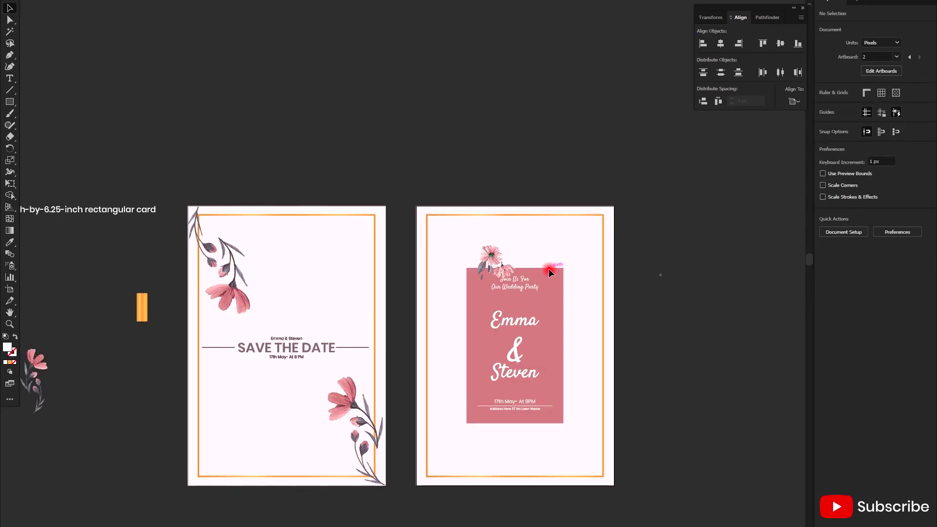
click(502, 264)
drag(527, 292, 552, 312)
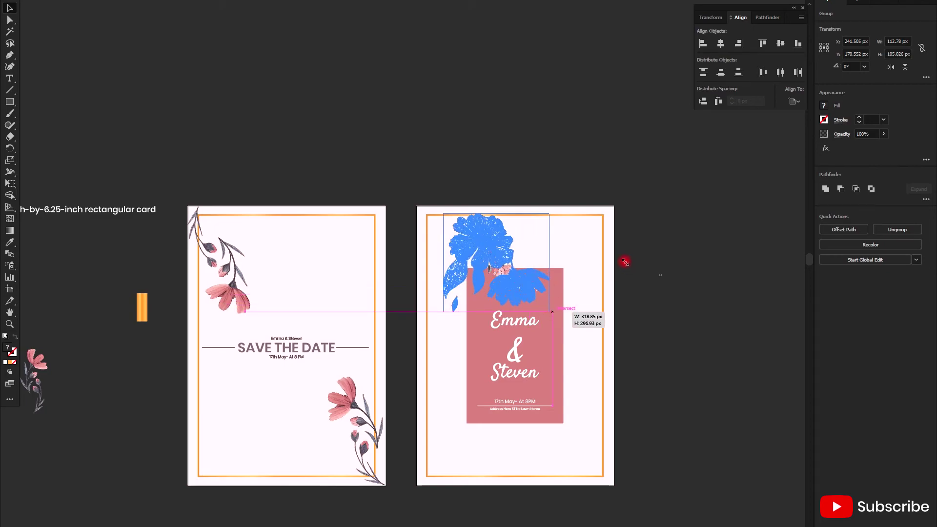
click(555, 127)
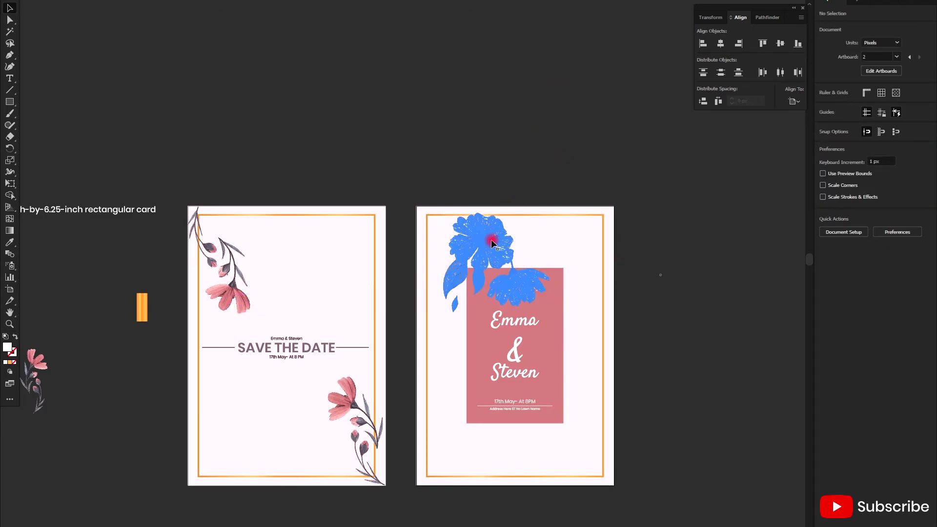
drag(492, 239, 466, 221)
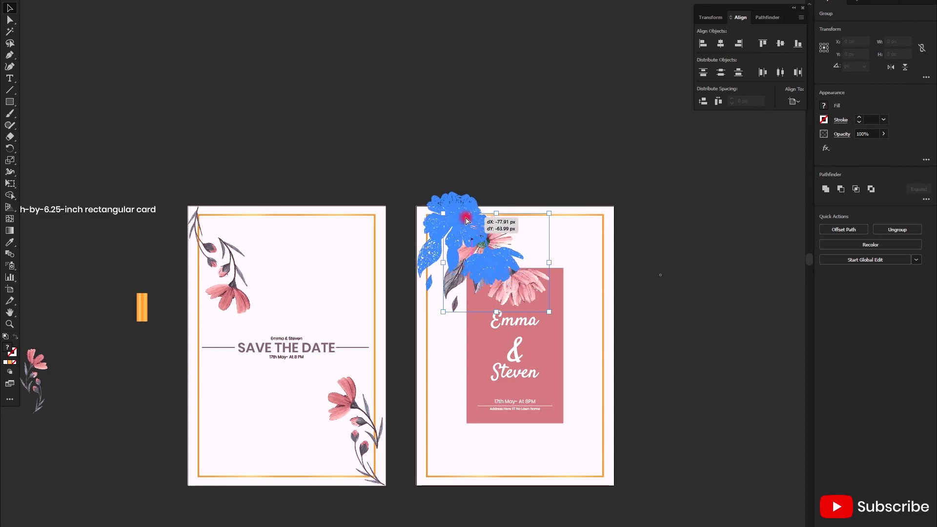
drag(466, 221, 459, 200)
click(577, 230)
Step: Shrink the corner flower cluster slightly to fine-tune its size
scroll(507, 244, down, 1)
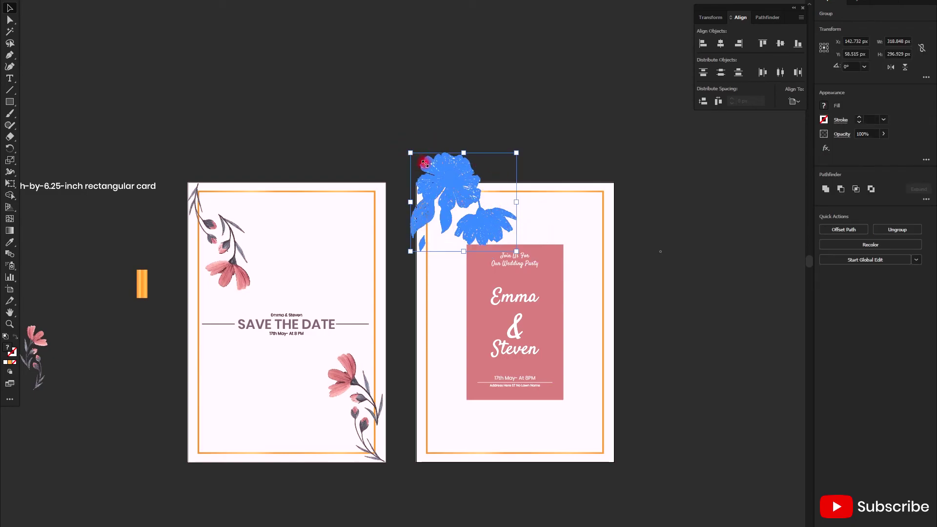
drag(427, 167, 441, 168)
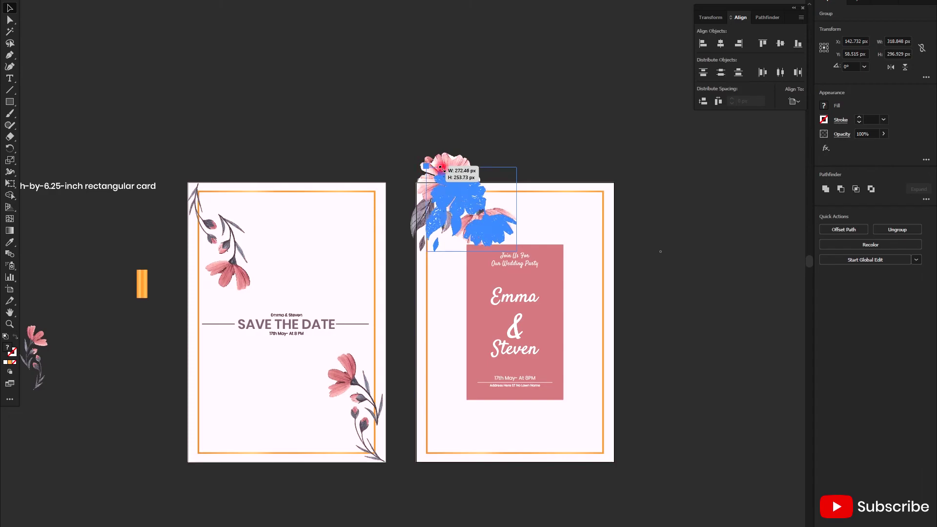
drag(547, 154, 536, 146)
click(520, 164)
scroll(520, 164, down, 2)
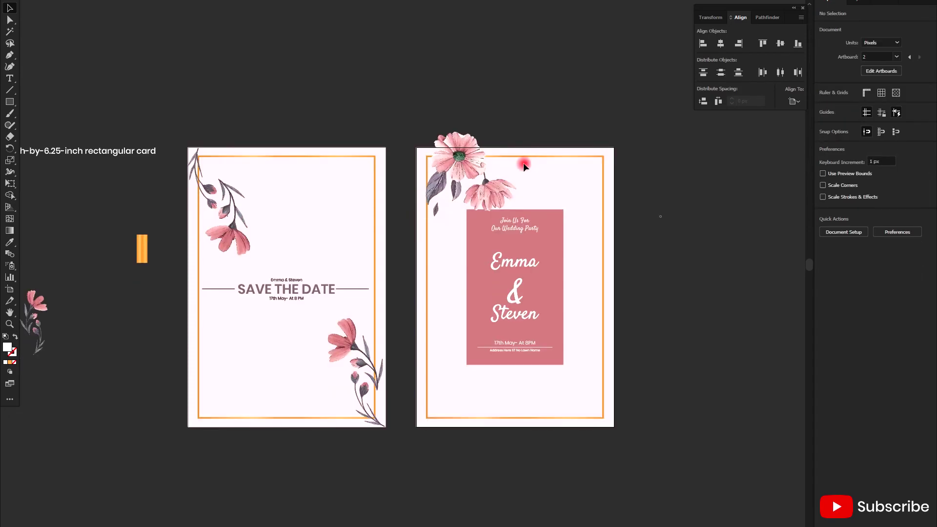
Step: Duplicate the top-left flower cluster, shrink the copy and set it on the bottom-right corner
click(460, 162)
drag(476, 181, 558, 337)
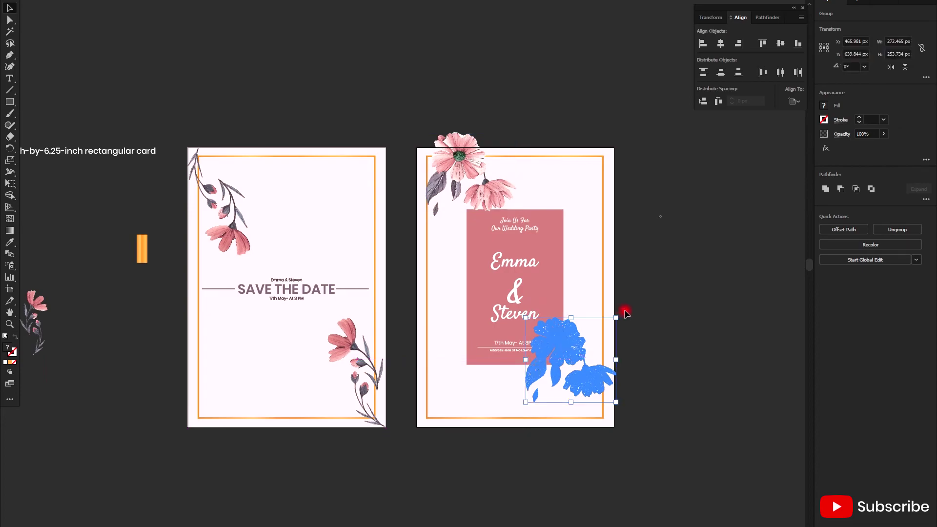
mouse_move(620, 314)
mouse_down()
mouse_move(617, 394)
mouse_move(690, 355)
mouse_move(779, 334)
mouse_up()
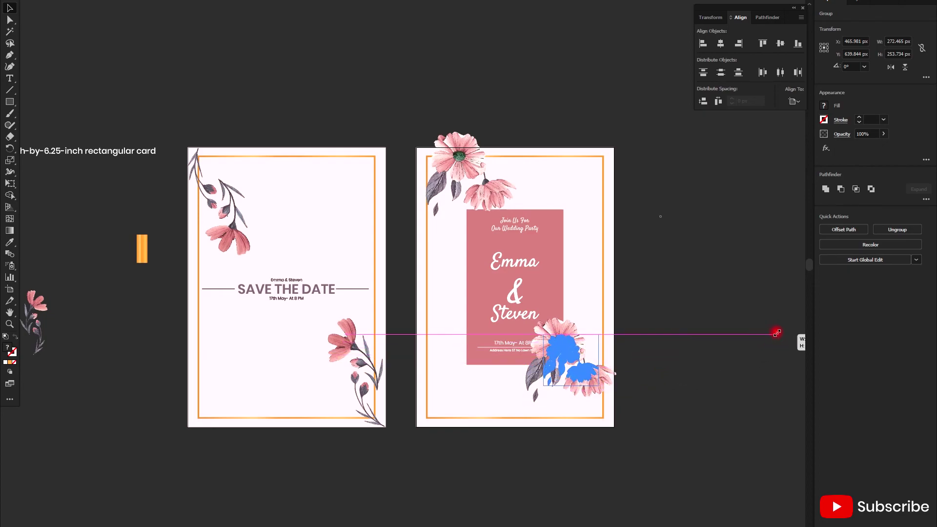
mouse_move(686, 326)
mouse_down()
mouse_move(603, 331)
mouse_move(647, 360)
mouse_up()
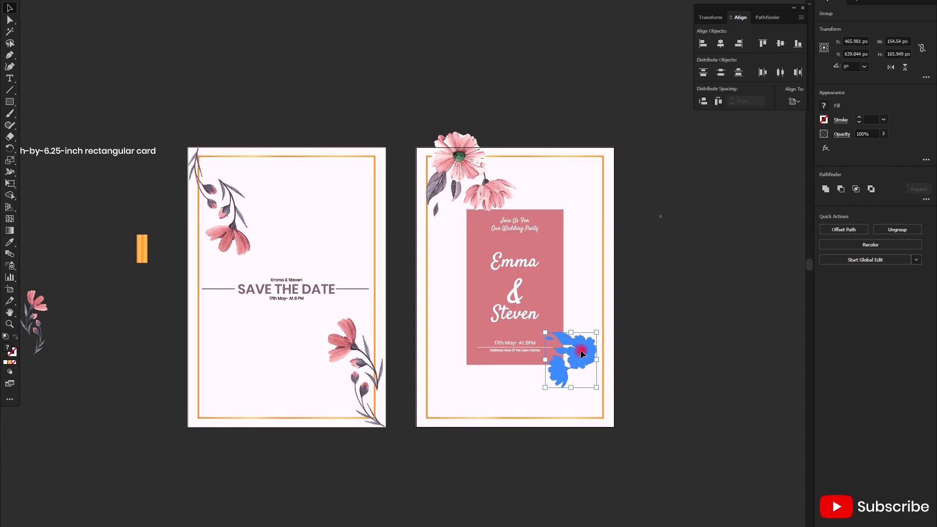
drag(575, 372, 595, 385)
drag(667, 430, 673, 424)
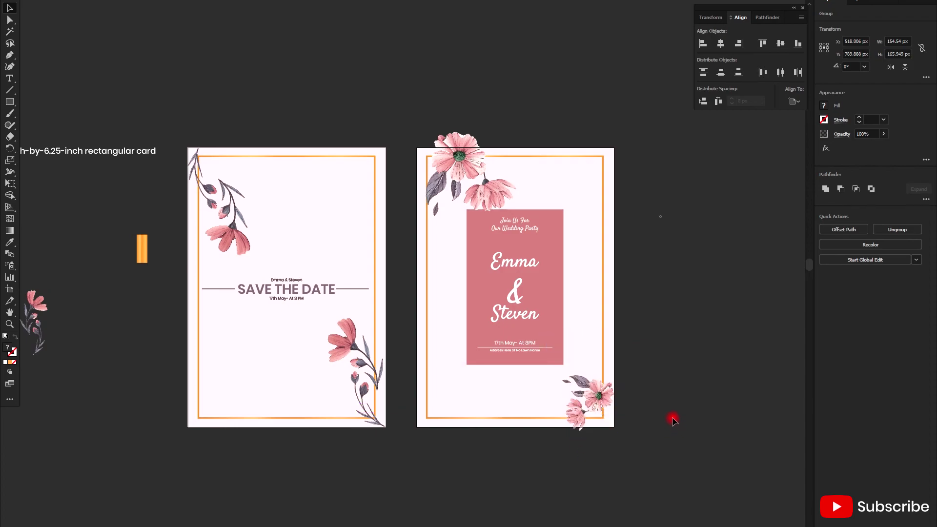
click(671, 418)
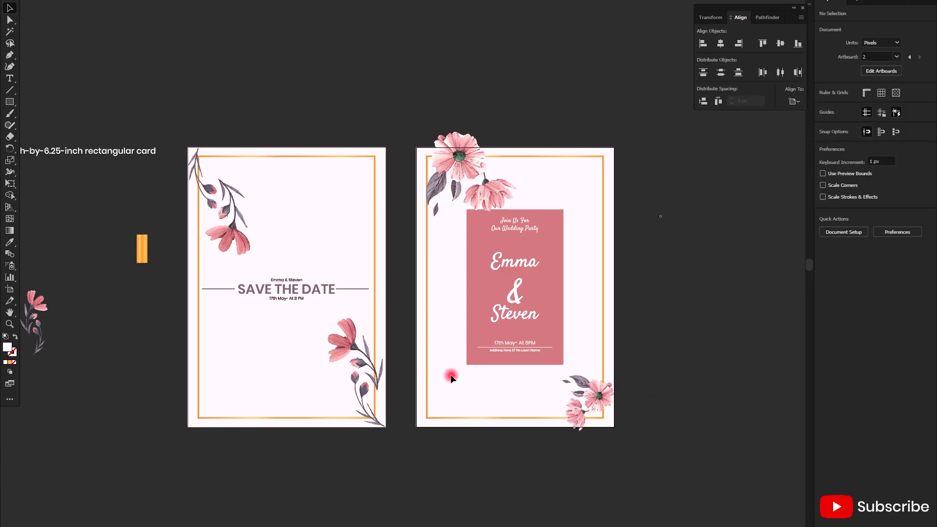
Step: Copy the front card's flower sprig to the back card, bring it to front, and place it lower-left
scroll(457, 377, down, 1)
mouse_move(396, 366)
mouse_down()
mouse_move(493, 358)
mouse_move(471, 360)
mouse_up()
right_click(471, 360)
click(607, 485)
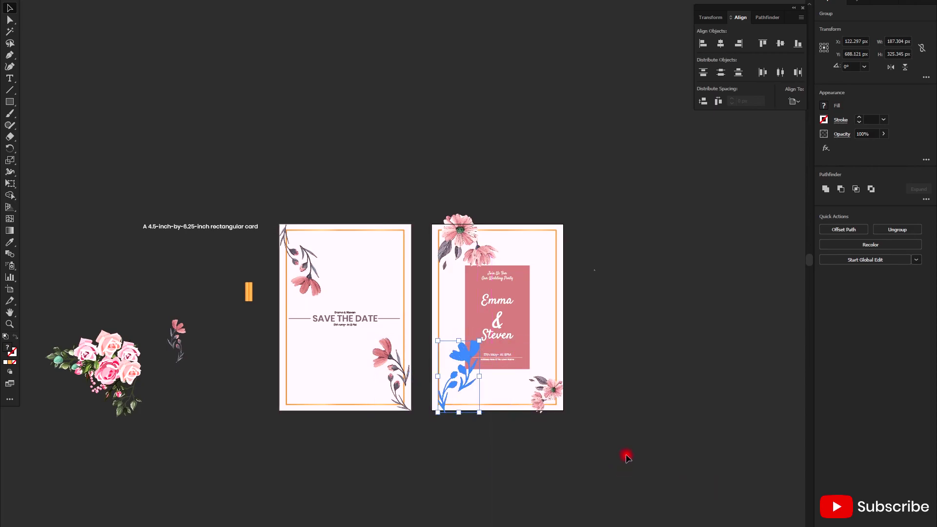
click(627, 458)
scroll(455, 420, up, 3)
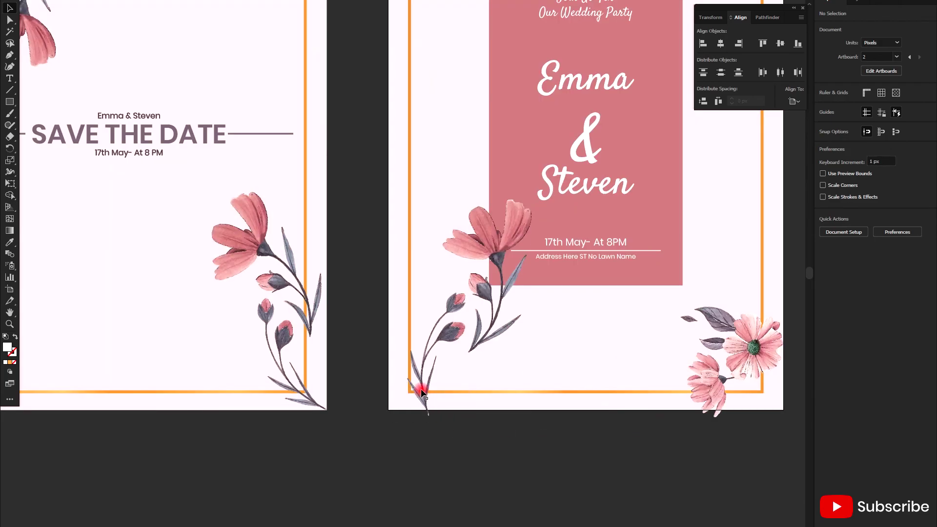
click(426, 400)
drag(412, 397, 406, 393)
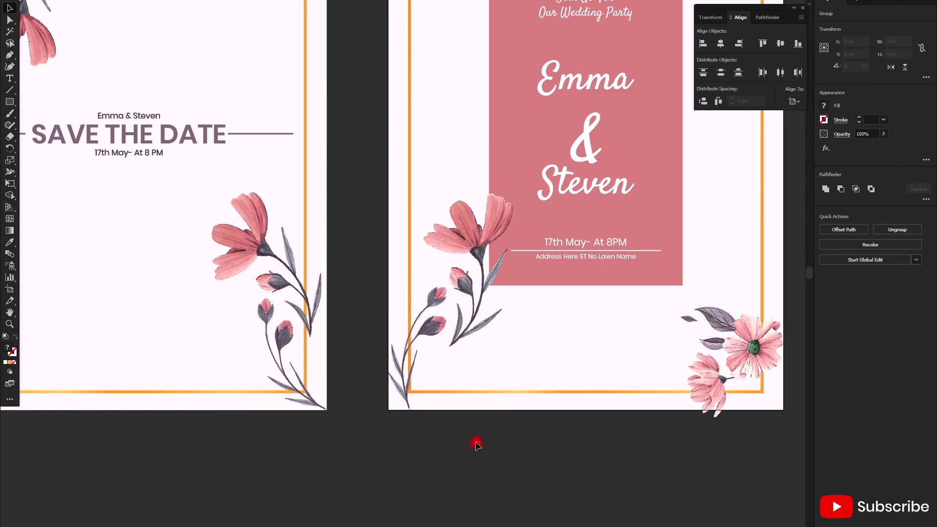
Step: Duplicate the sprig, rotate the copy, and hang it along the card's upper-right edge
alt+scroll(475, 441, down, 2)
scroll(484, 411, up, 2)
click(469, 386)
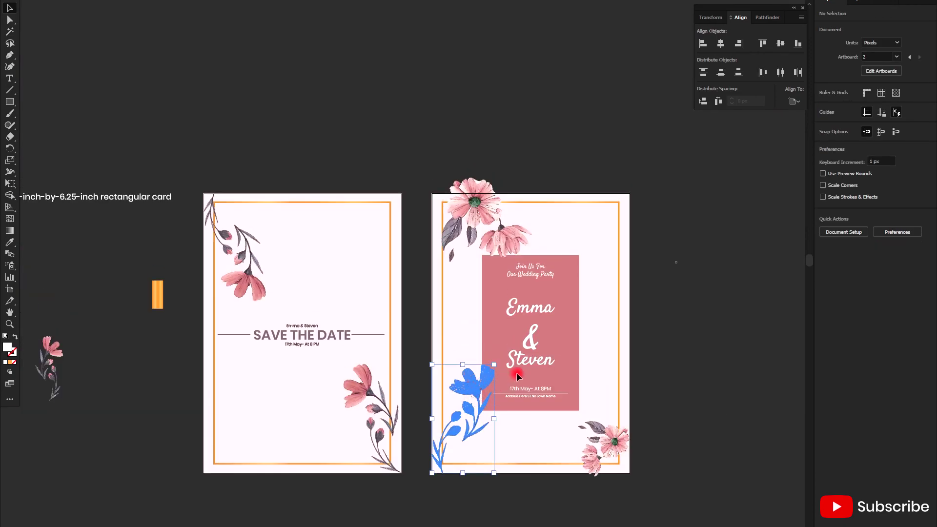
drag(583, 303, 634, 348)
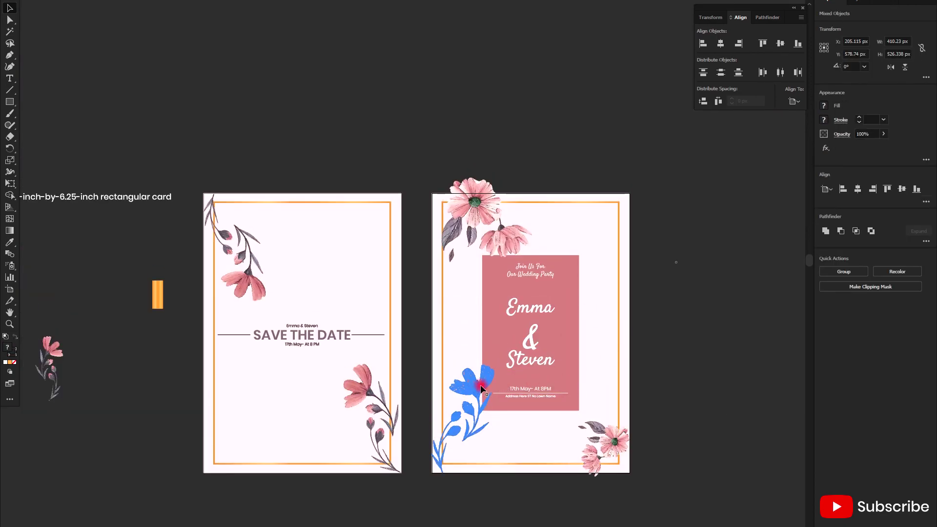
drag(482, 389, 608, 264)
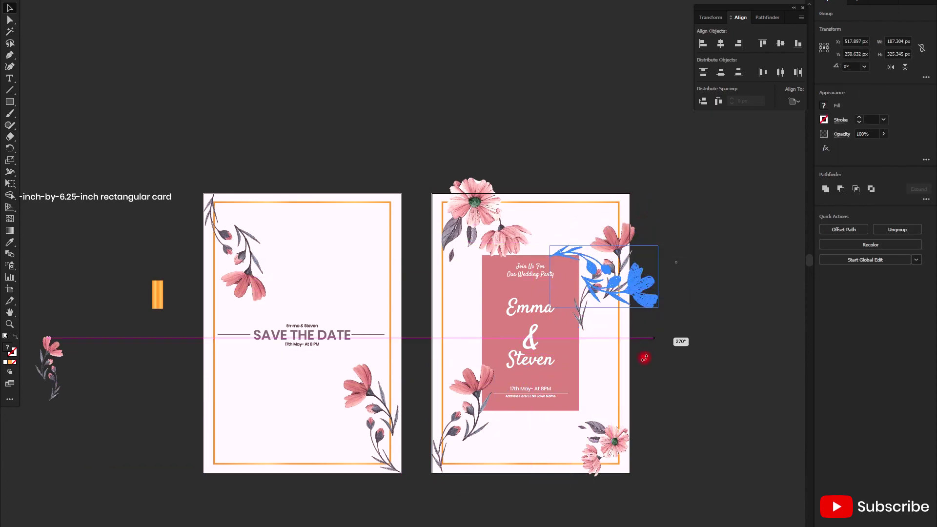
drag(642, 218, 684, 320)
drag(610, 282, 594, 284)
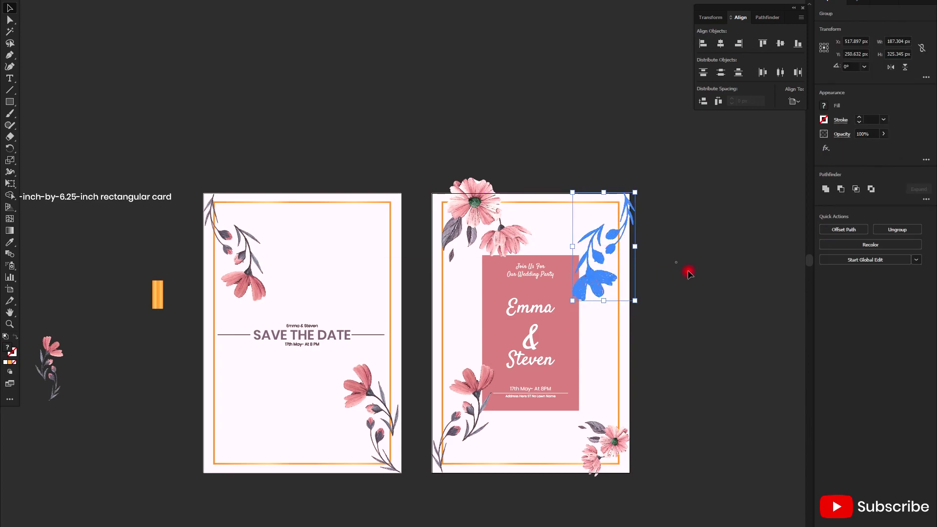
click(687, 270)
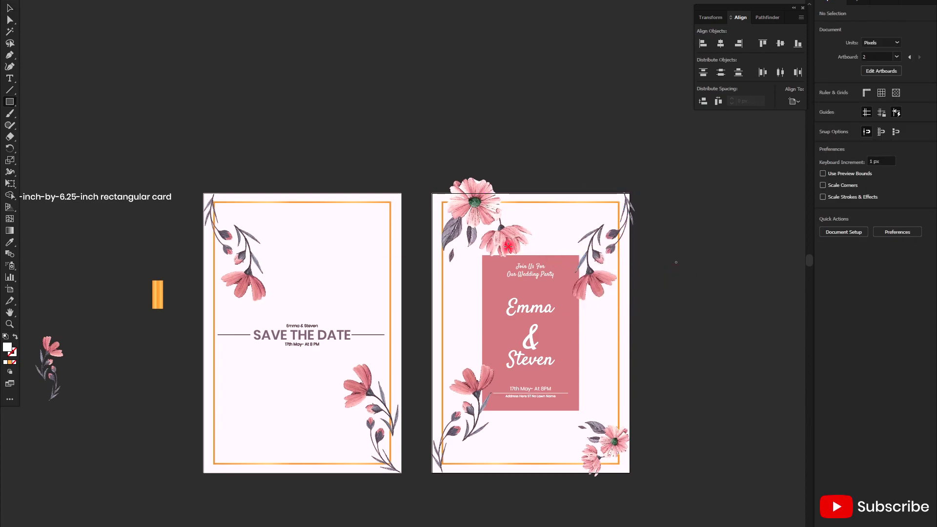
Step: Draw a rectangle covering the whole back card and unlock all locked objects
key(m)
drag(433, 194, 630, 473)
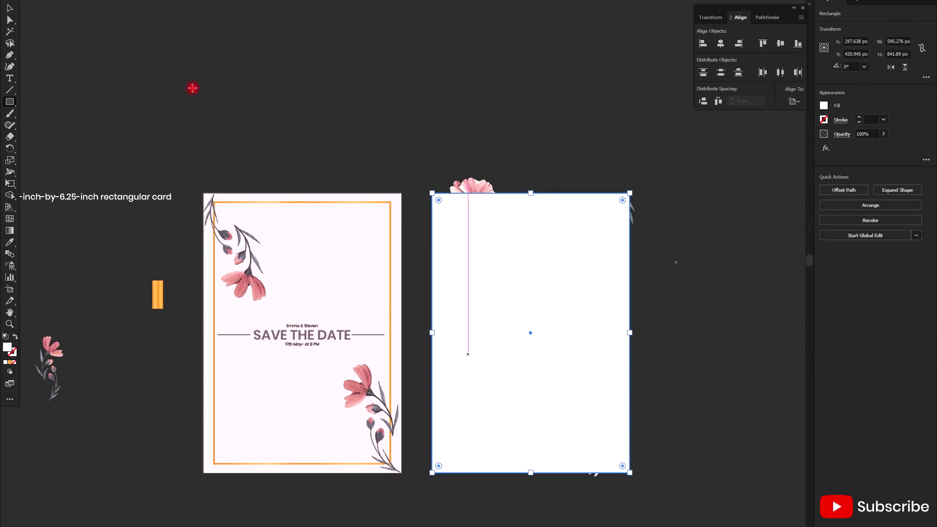
click(88, 0)
click(132, 56)
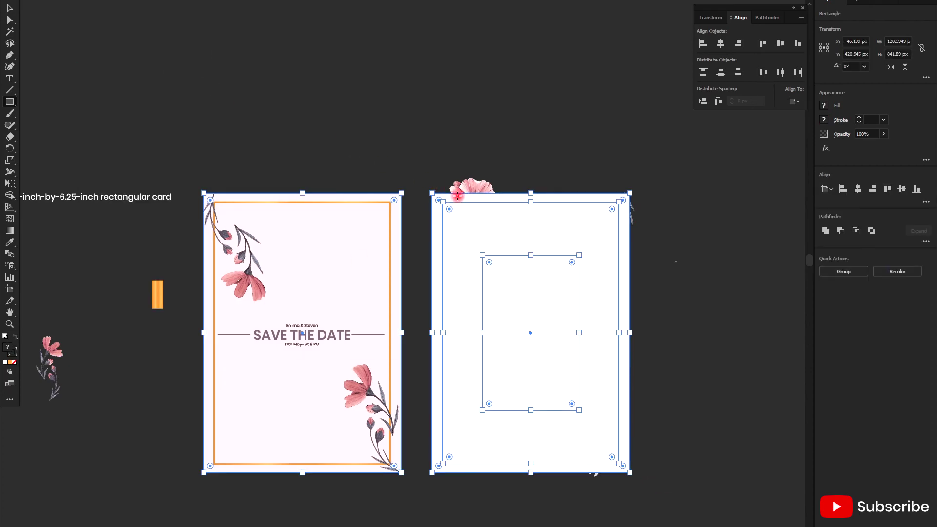
Step: Select all the back card's artwork and make a clipping mask from the rectangle
drag(540, 293, 537, 160)
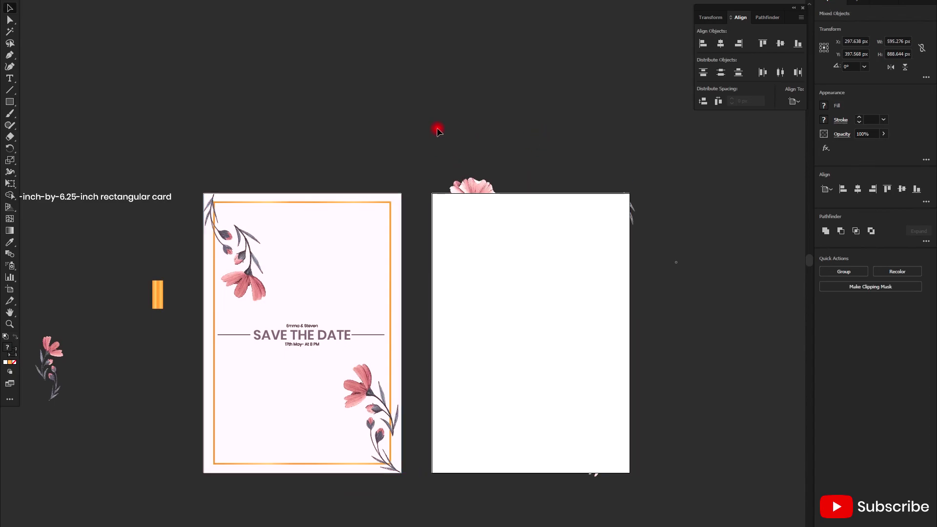
drag(433, 130, 650, 473)
right_click(554, 331)
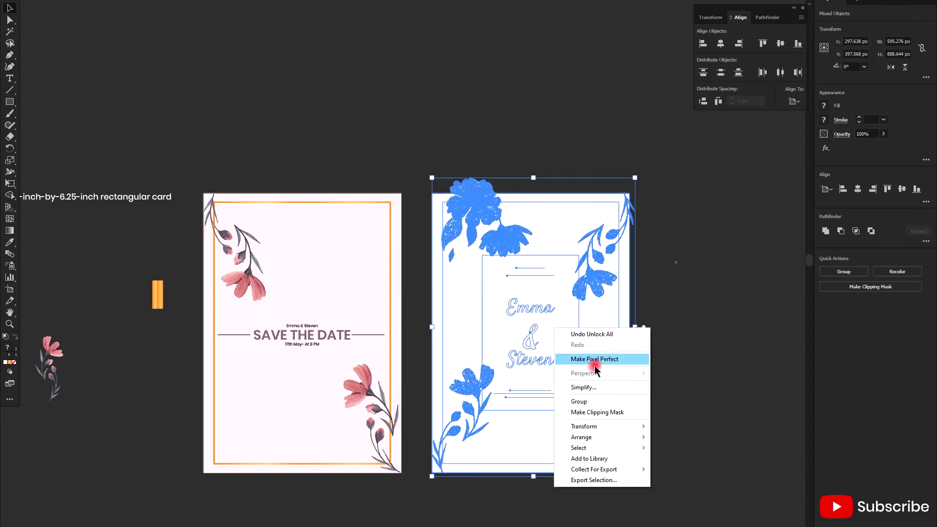
click(617, 413)
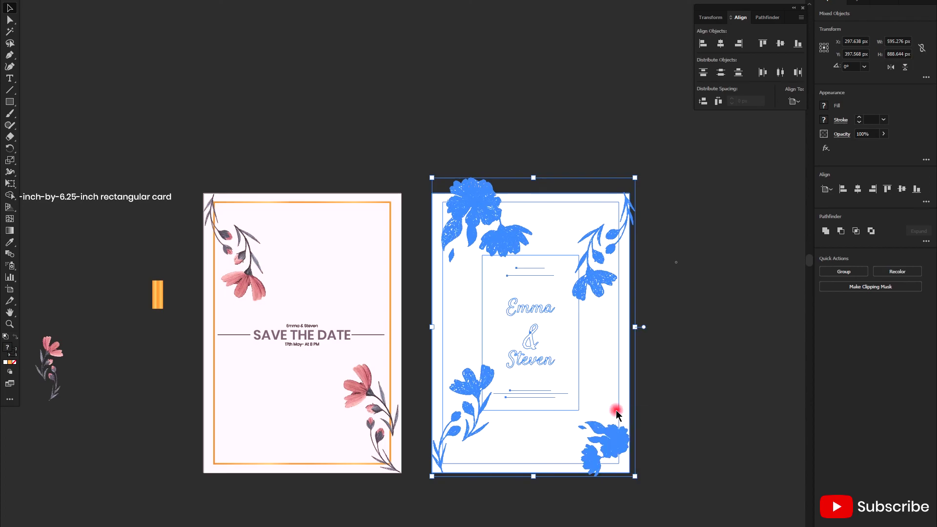
click(690, 355)
scroll(690, 354, down, 2)
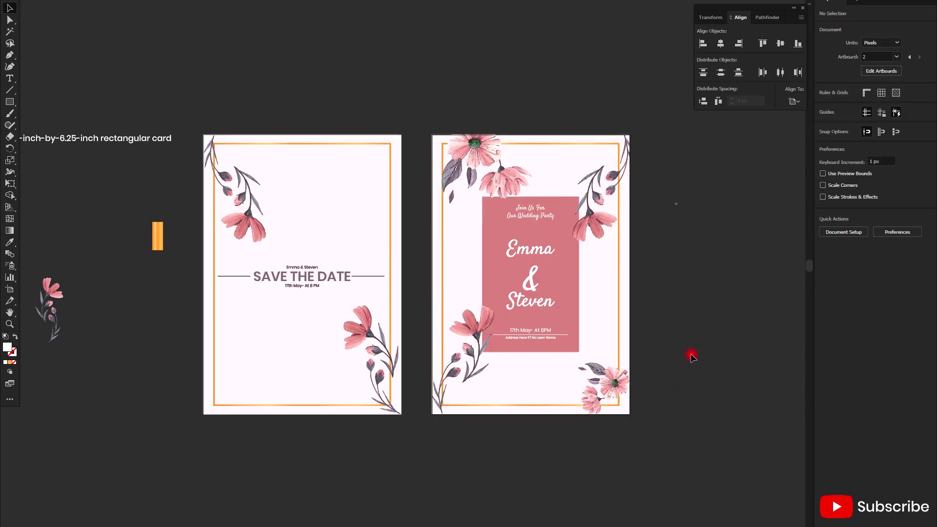
scroll(488, 371, down, 2)
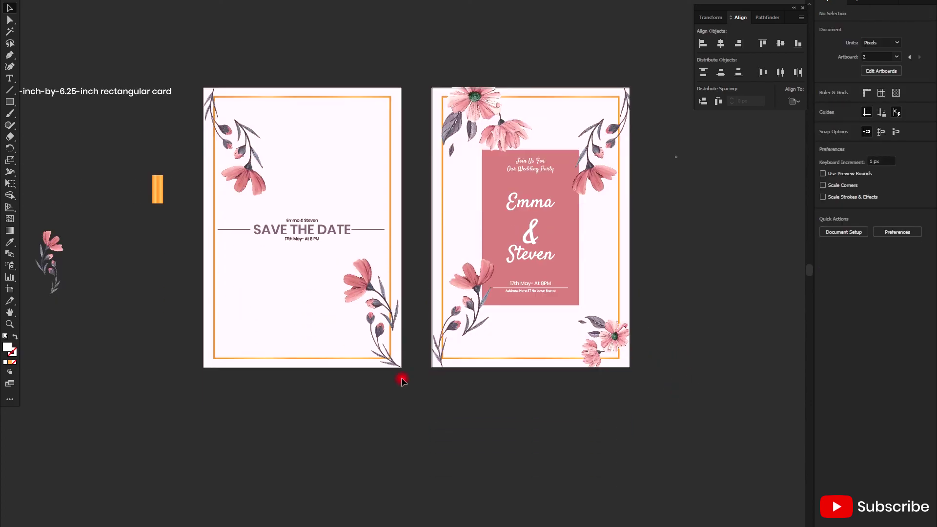
scroll(441, 395, down, 2)
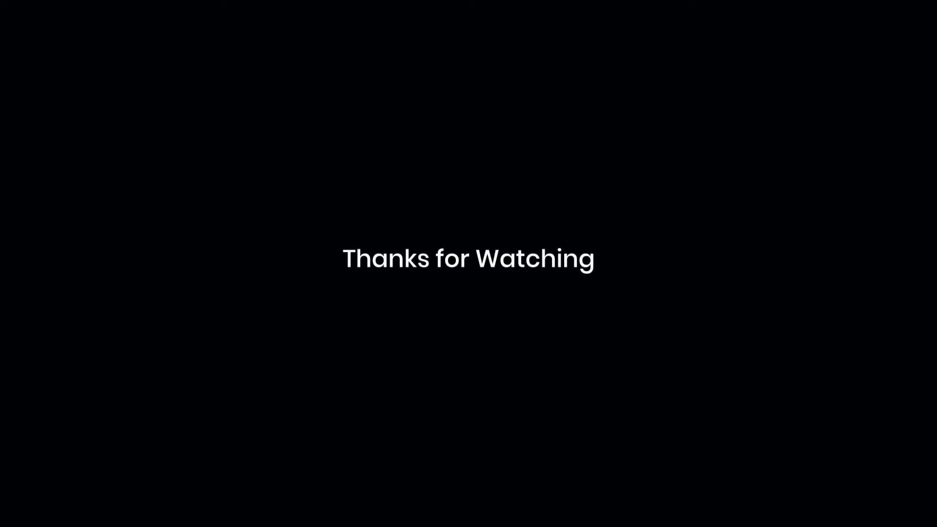